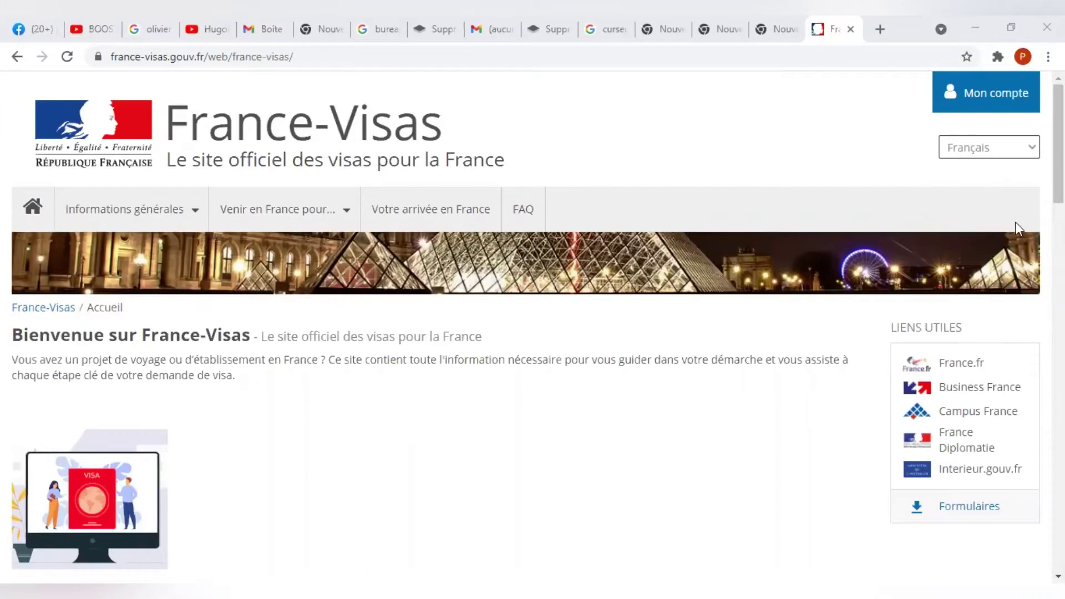
Sign in through Mon compte with the account e-mail and password to reach Mes demandes.
{"action": "left_click", "coordinate": [1007, 100]}
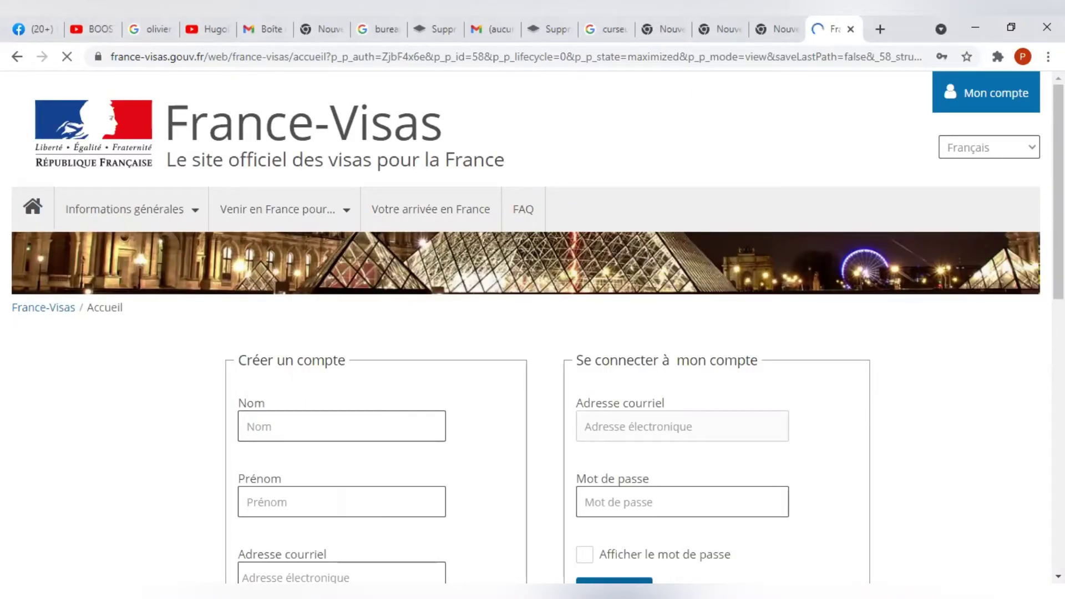
{"action": "scroll", "coordinate": [735, 266], "scroll_direction": "down", "scroll_amount": 3}
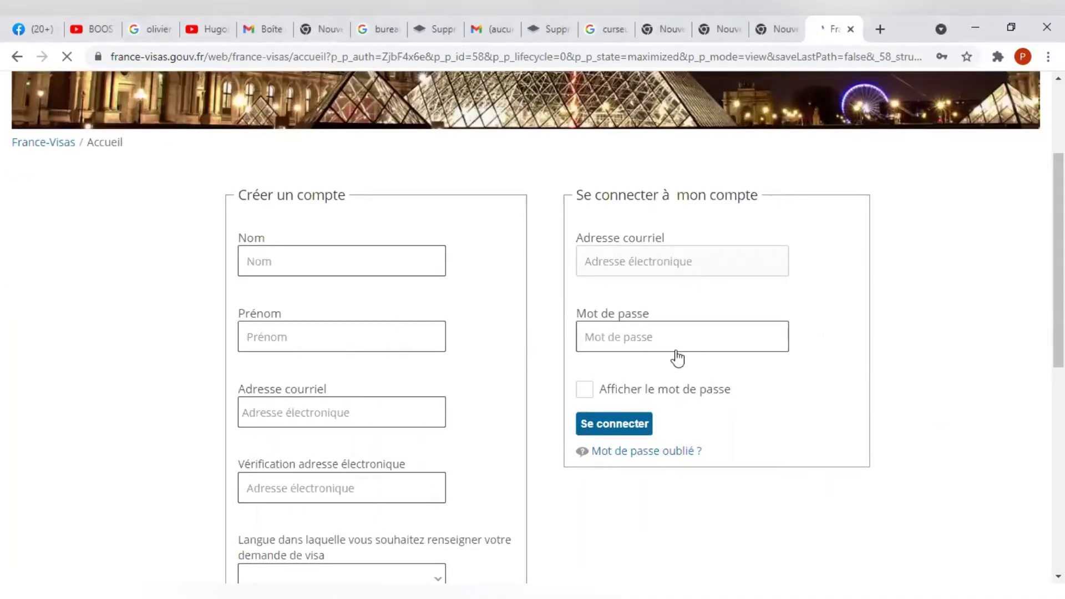
{"action": "left_click", "coordinate": [628, 428]}
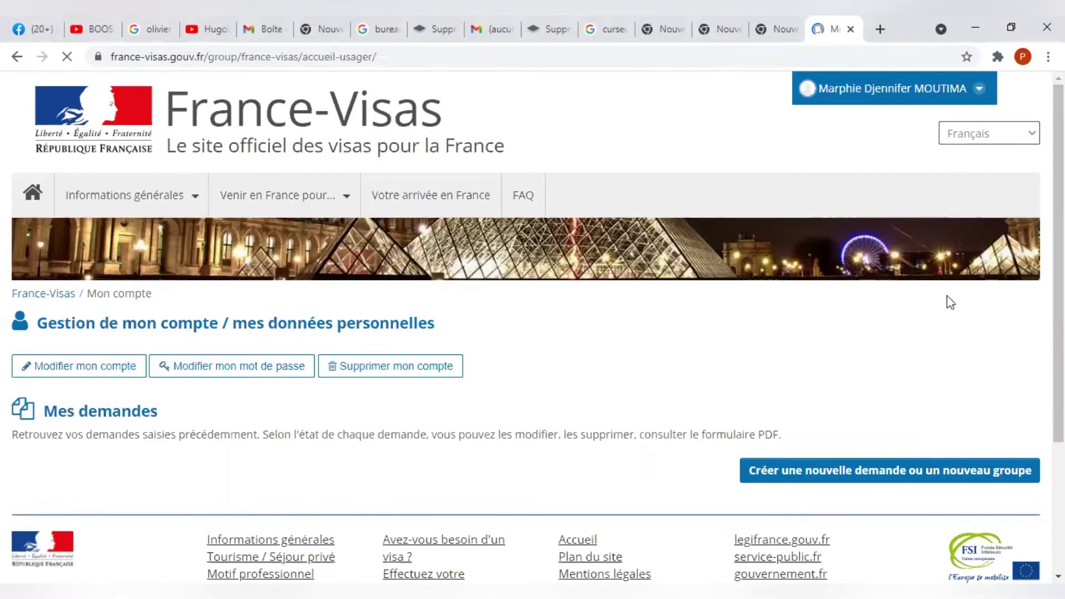
Create a new visa application and open its form at the Votre projet section.
{"action": "left_click", "coordinate": [849, 475]}
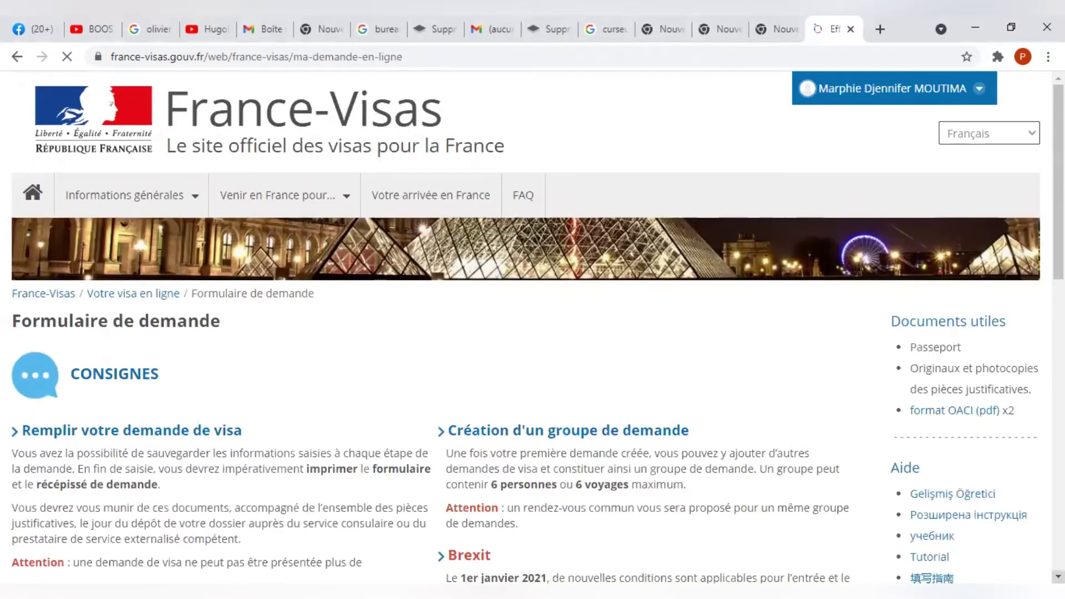
{"action": "scroll", "coordinate": [594, 423], "scroll_direction": "down", "scroll_amount": 15}
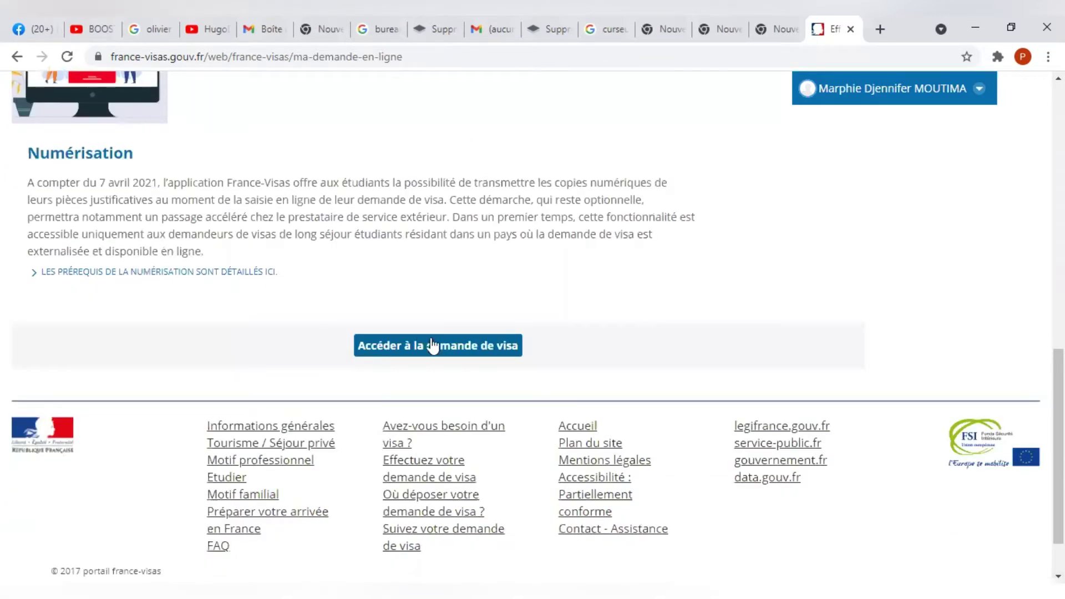
{"action": "left_click", "coordinate": [433, 346]}
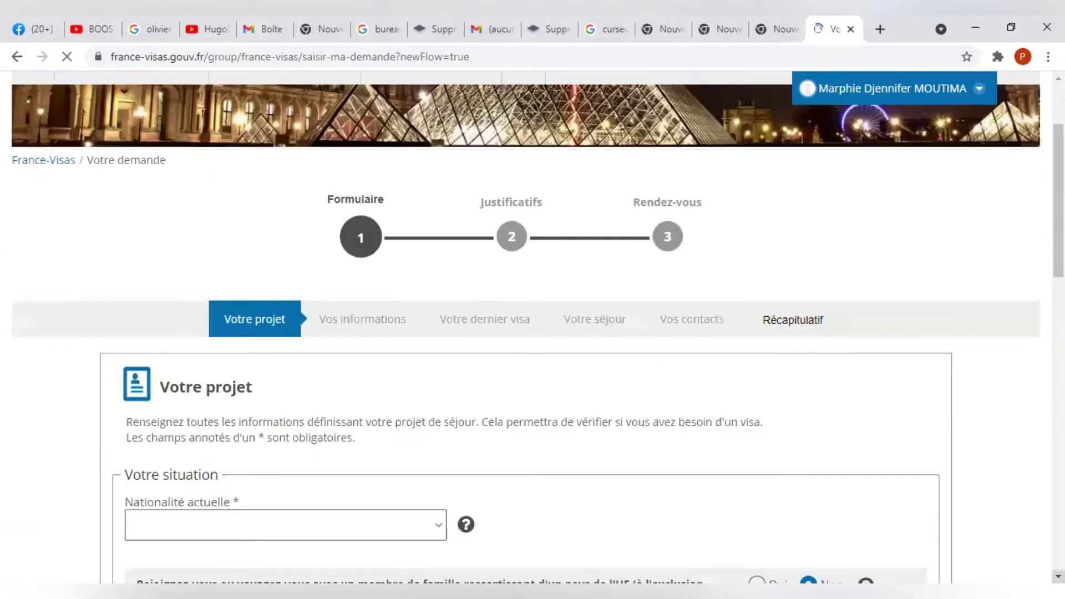
Pick Congolaise (Brazzaville) from the Nationalité actuelle list.
{"action": "scroll", "coordinate": [797, 423], "scroll_direction": "down", "scroll_amount": 5}
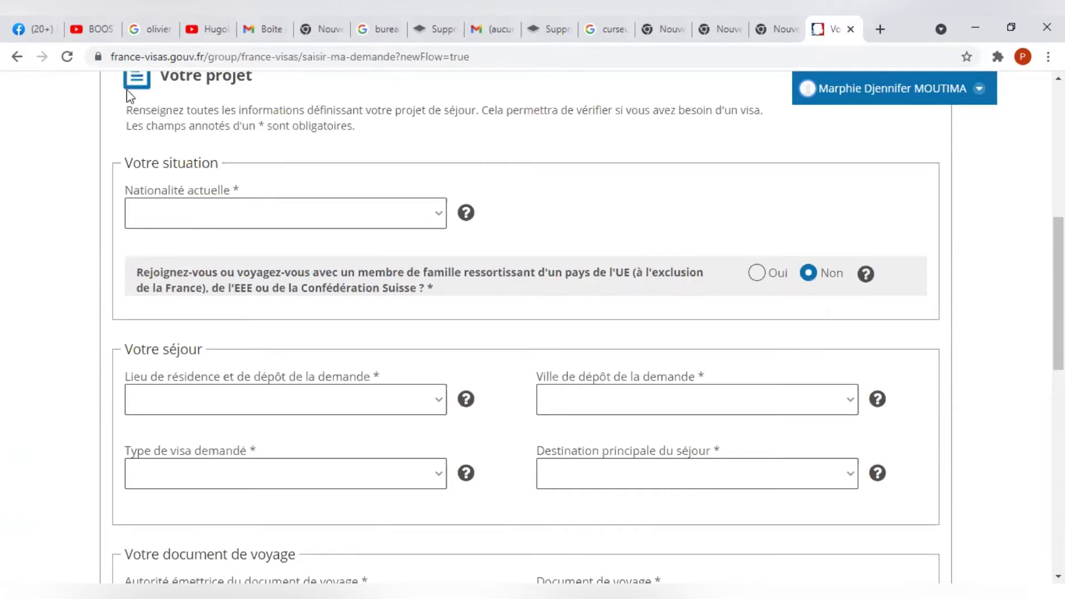
{"action": "left_click", "coordinate": [240, 211]}
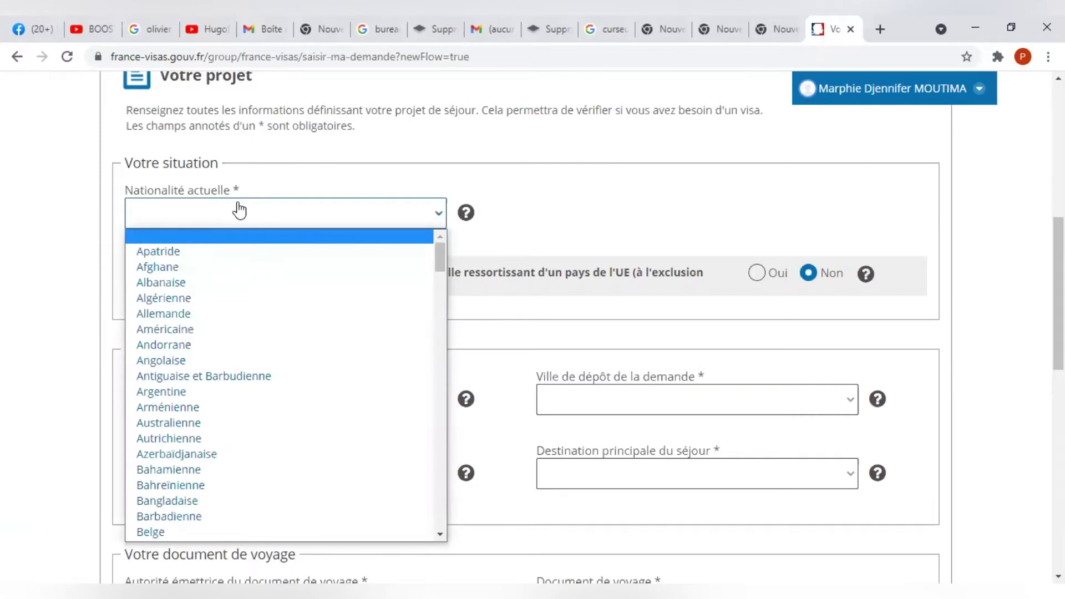
{"action": "key", "text": "c"}
{"action": "key", "text": "o"}
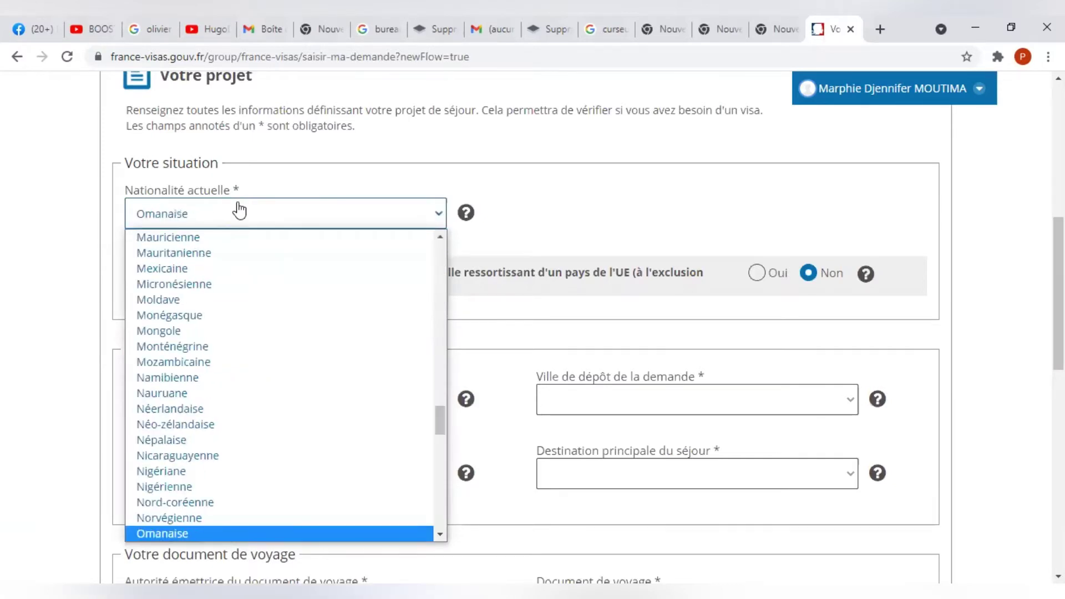
{"action": "key", "text": "c"}
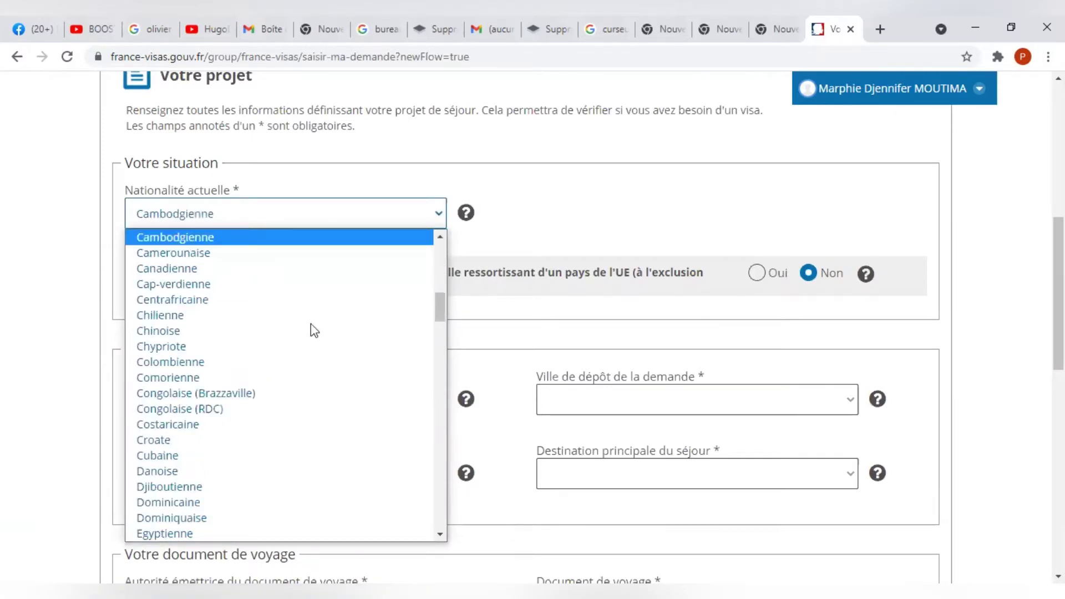
{"action": "left_click", "coordinate": [288, 400]}
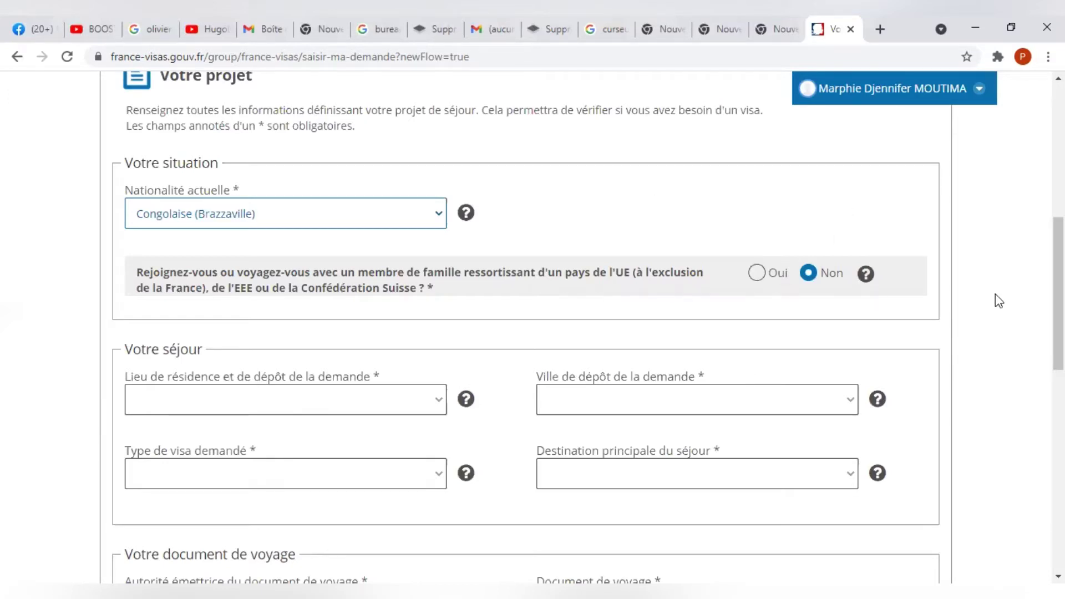
{"action": "scroll", "coordinate": [1054, 305], "scroll_direction": "down", "scroll_amount": 3}
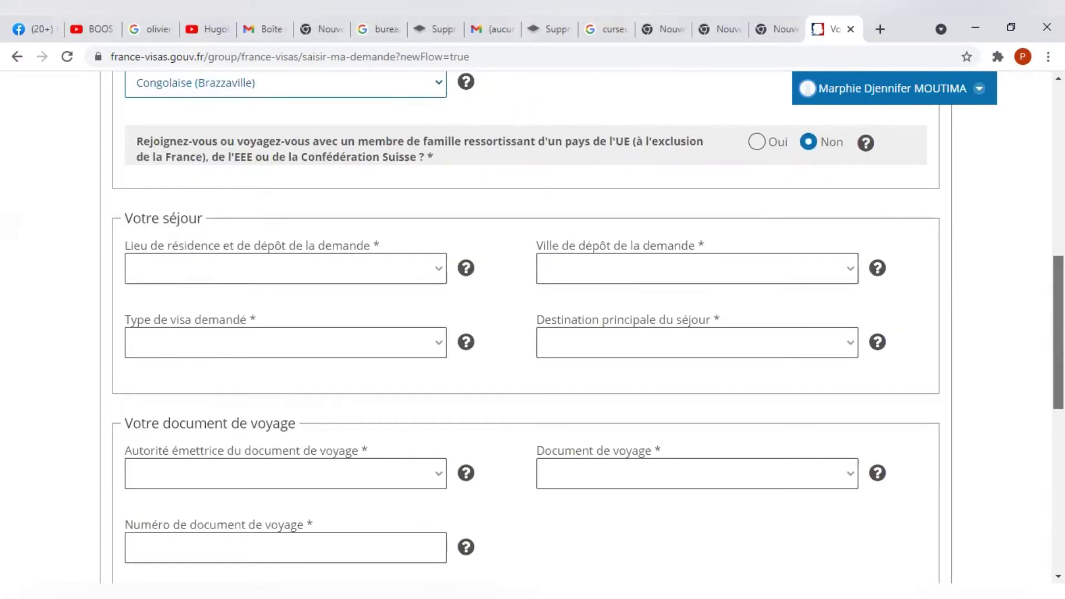
{"action": "scroll", "coordinate": [1057, 344], "scroll_direction": "down", "scroll_amount": 2}
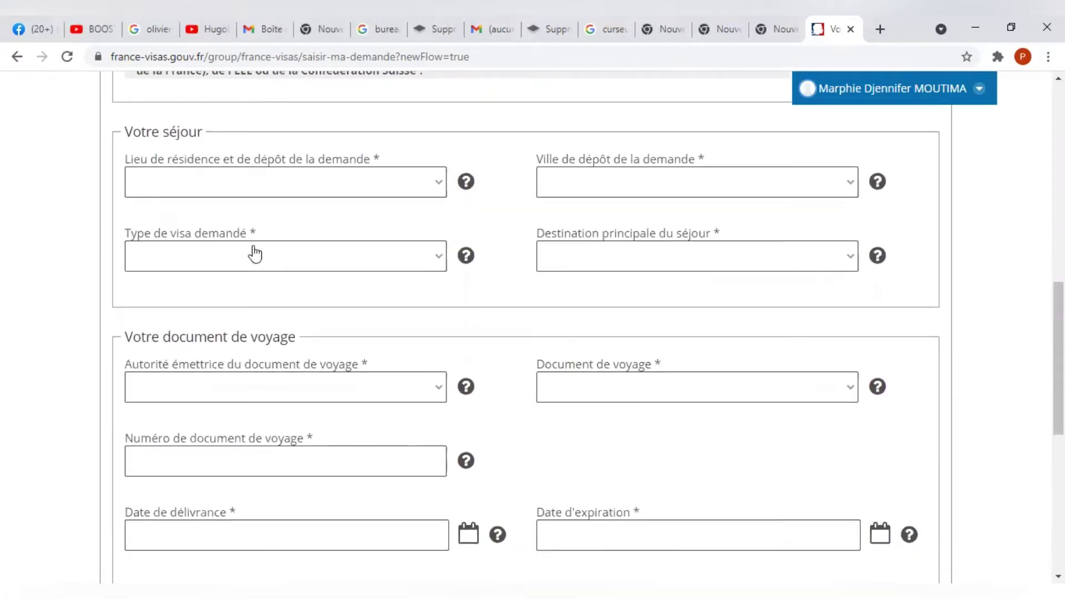
Set the Lieu de résidence to Congo (république du).
{"action": "left_click", "coordinate": [279, 191]}
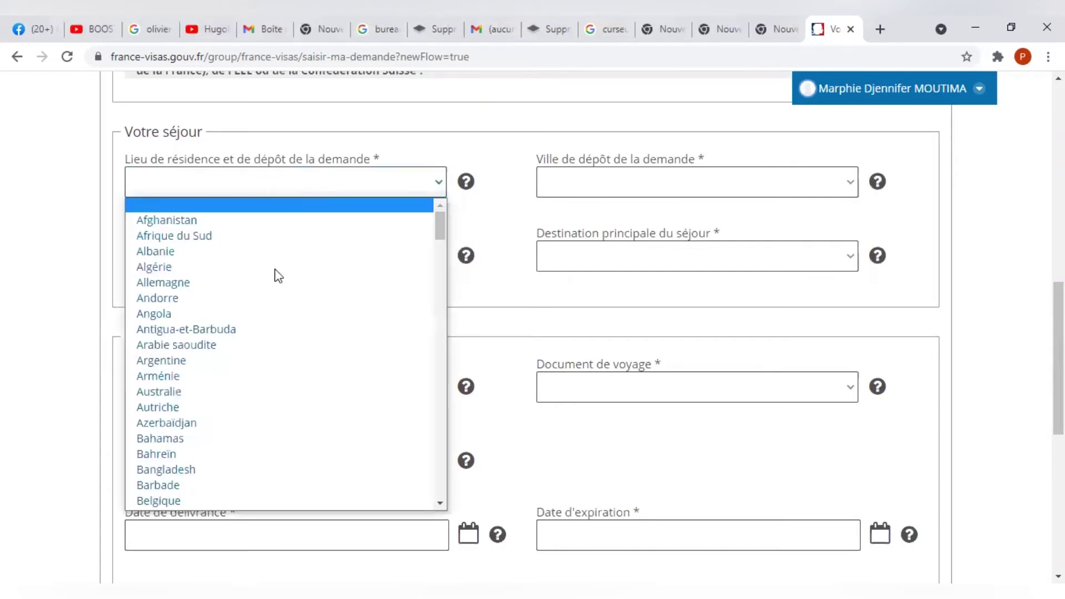
{"action": "type", "text": "alg"}
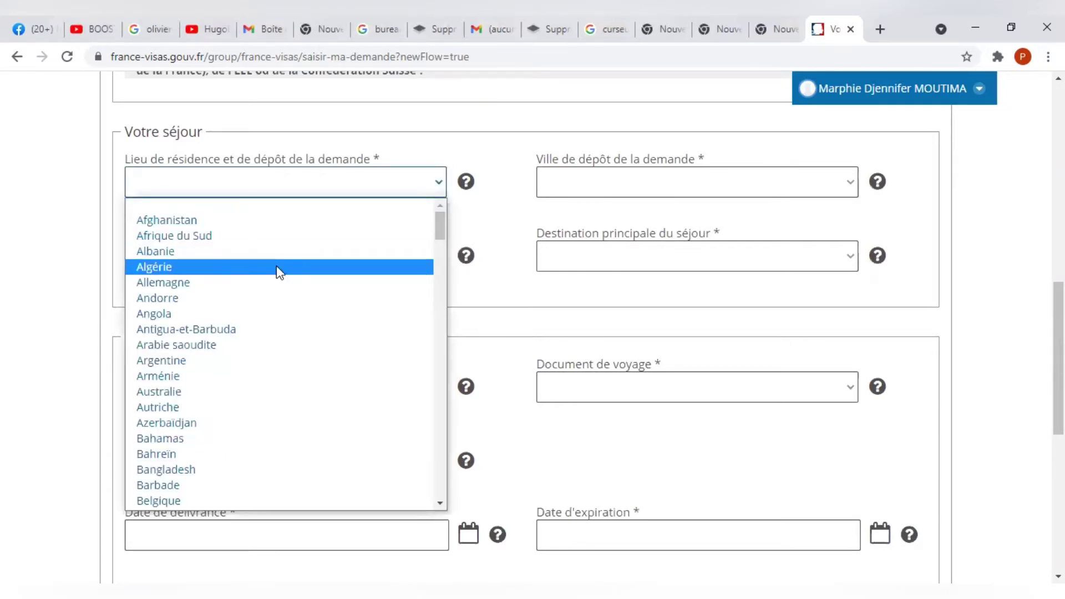
{"action": "type", "text": "c"}
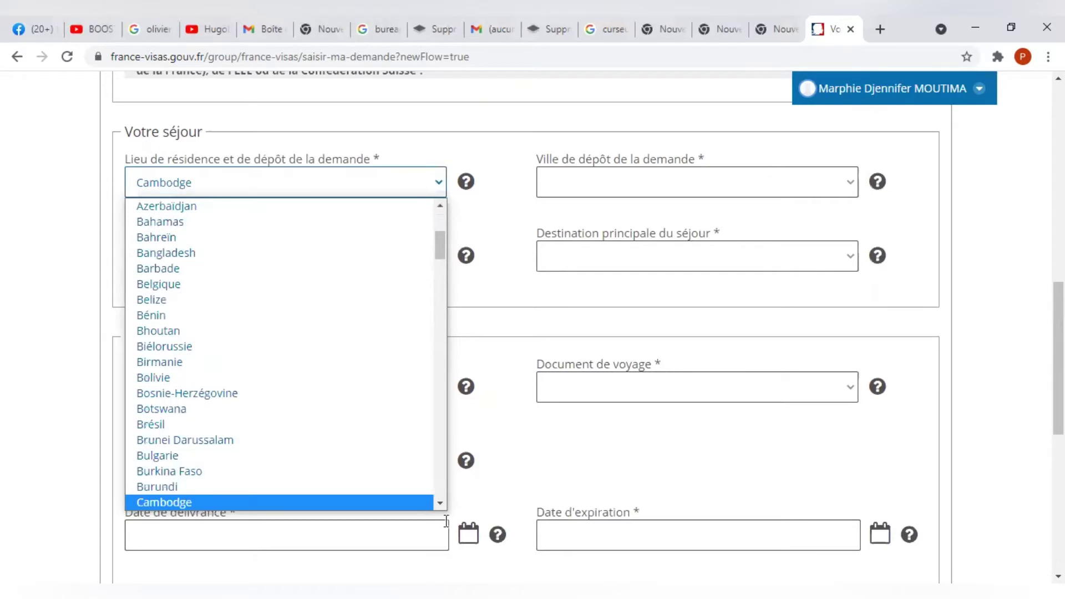
{"action": "left_click", "coordinate": [441, 505]}
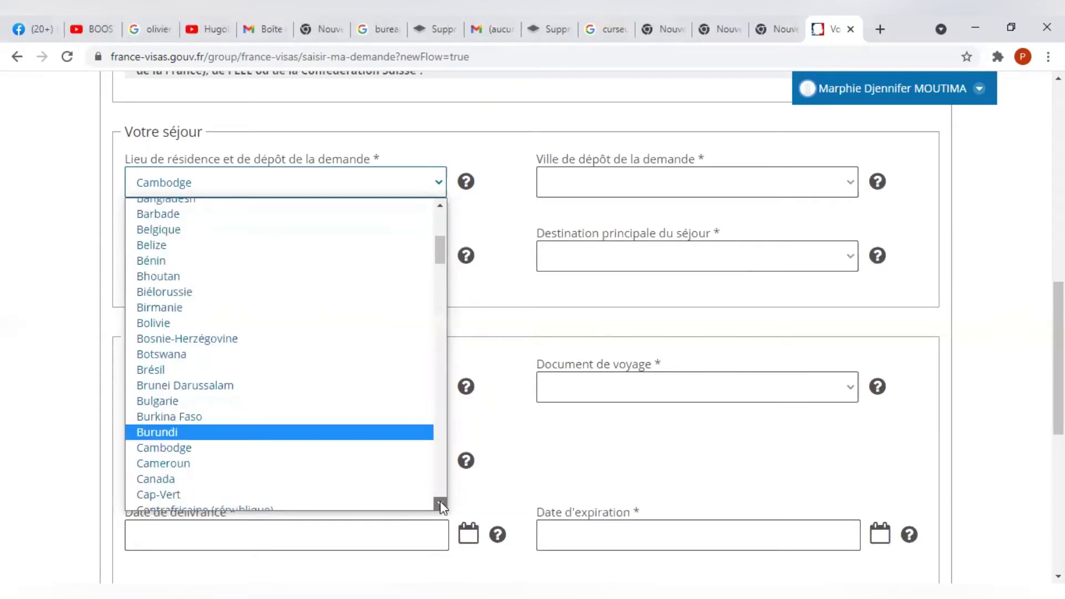
{"action": "scroll", "coordinate": [441, 502], "scroll_direction": "down", "scroll_amount": 3}
{"action": "scroll", "coordinate": [304, 405], "scroll_direction": "down", "scroll_amount": 1}
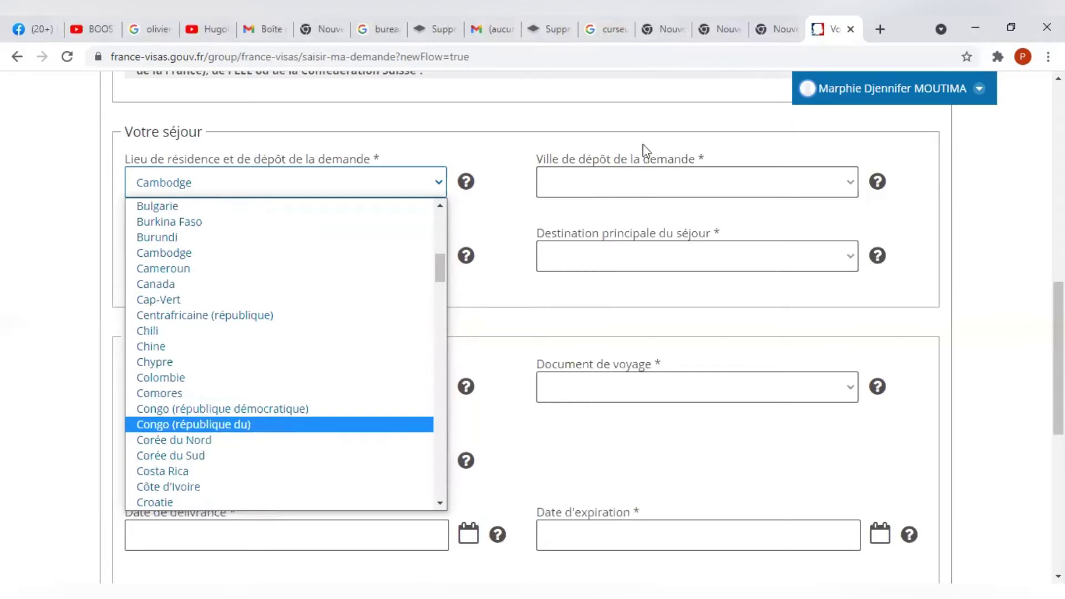
{"action": "left_click", "coordinate": [275, 425]}
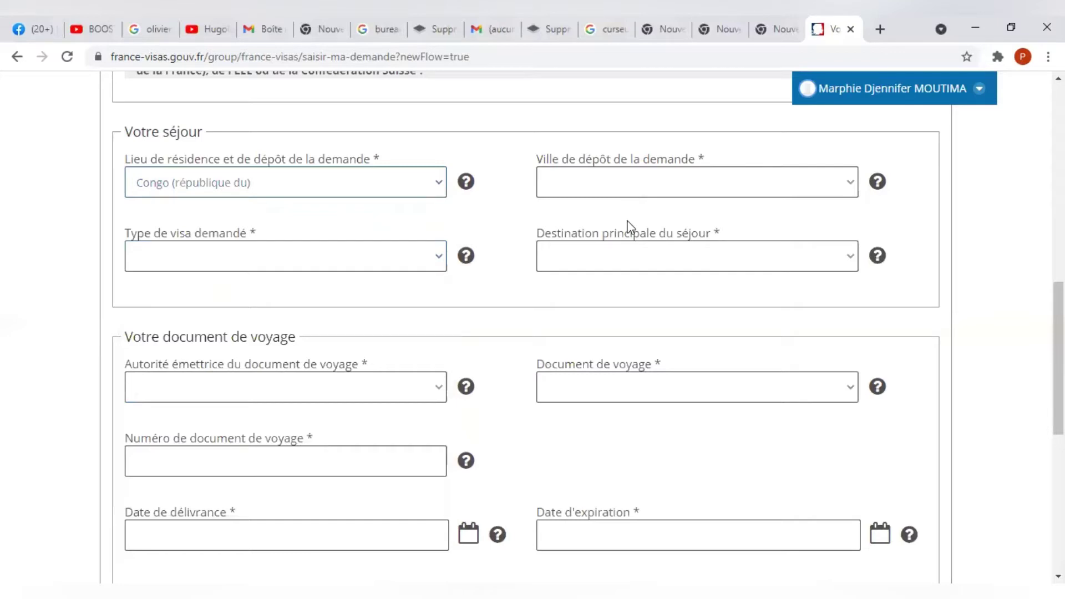
Choose filing city Brazzaville, visa type Long séjour, and destination France métropolitaine.
{"action": "left_click", "coordinate": [633, 193]}
{"action": "left_click", "coordinate": [631, 220]}
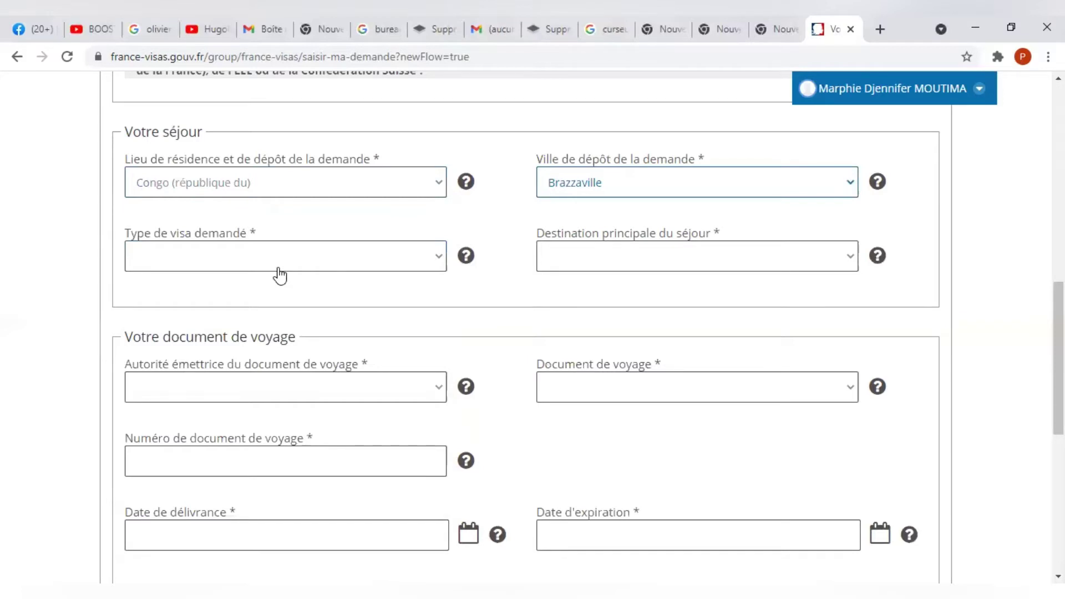
{"action": "left_click", "coordinate": [280, 265]}
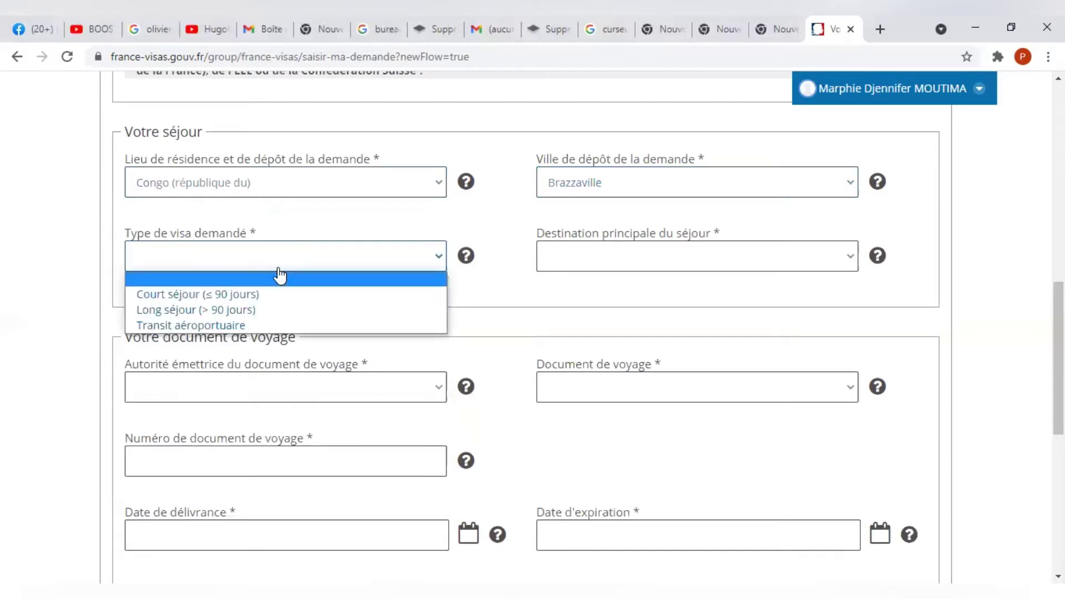
{"action": "left_click", "coordinate": [257, 312]}
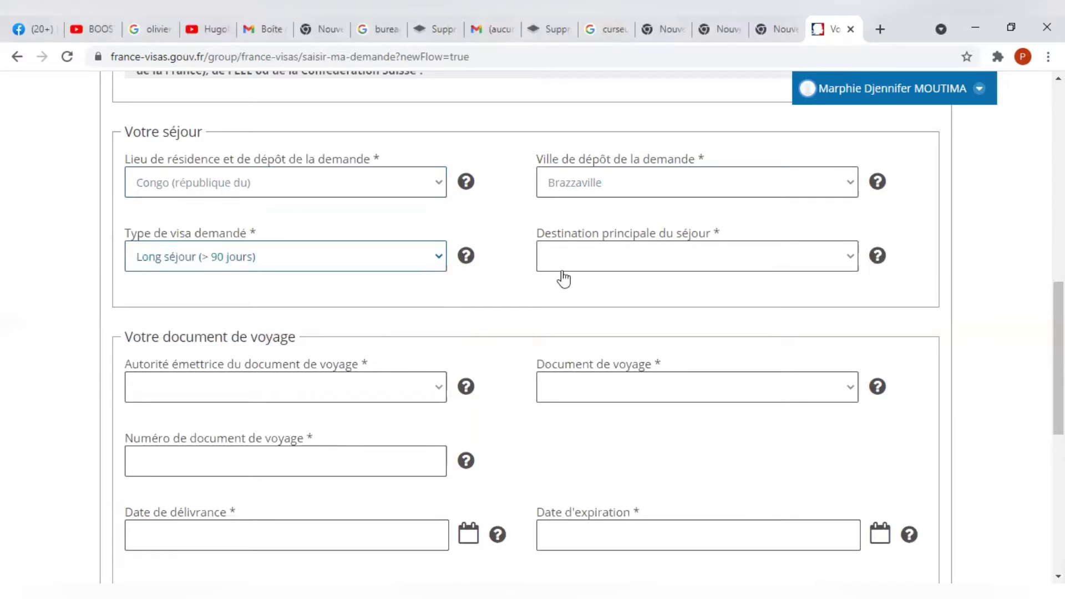
{"action": "left_click", "coordinate": [564, 266]}
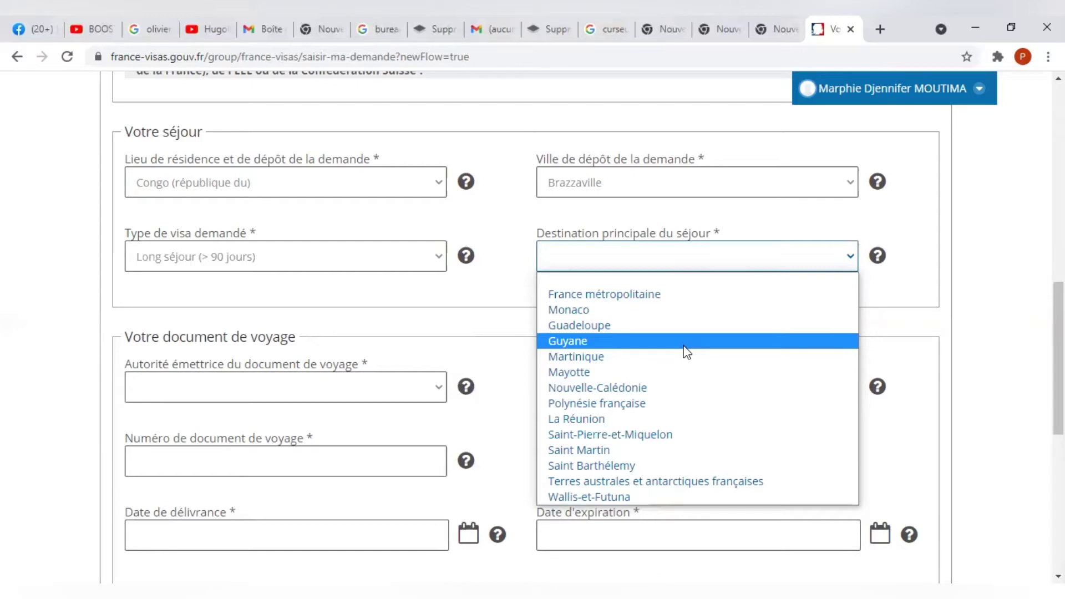
{"action": "left_click", "coordinate": [688, 297]}
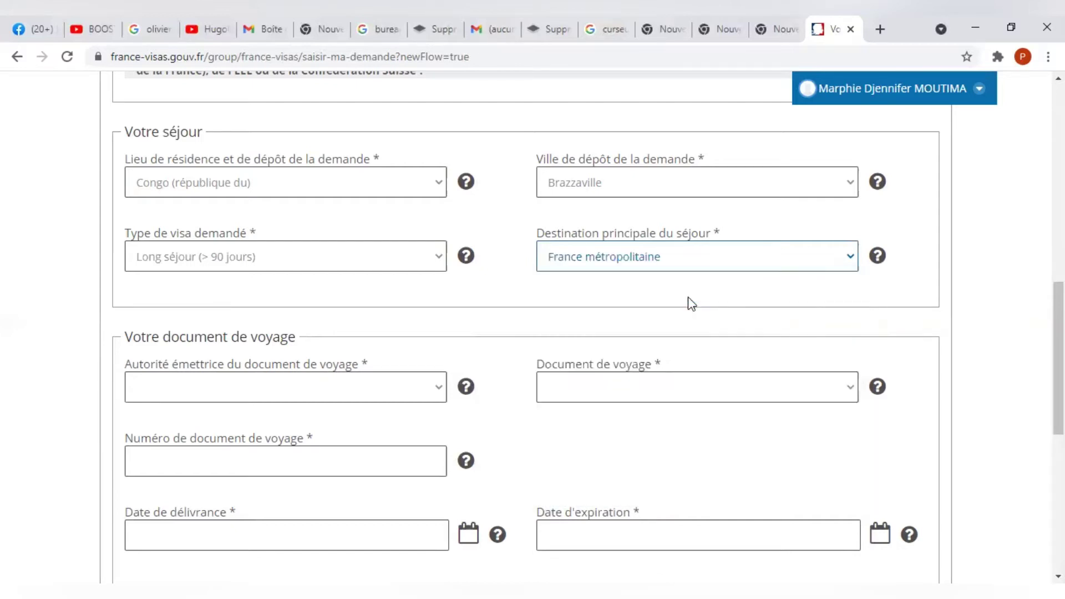
{"action": "scroll", "coordinate": [690, 305], "scroll_direction": "up", "scroll_amount": 1}
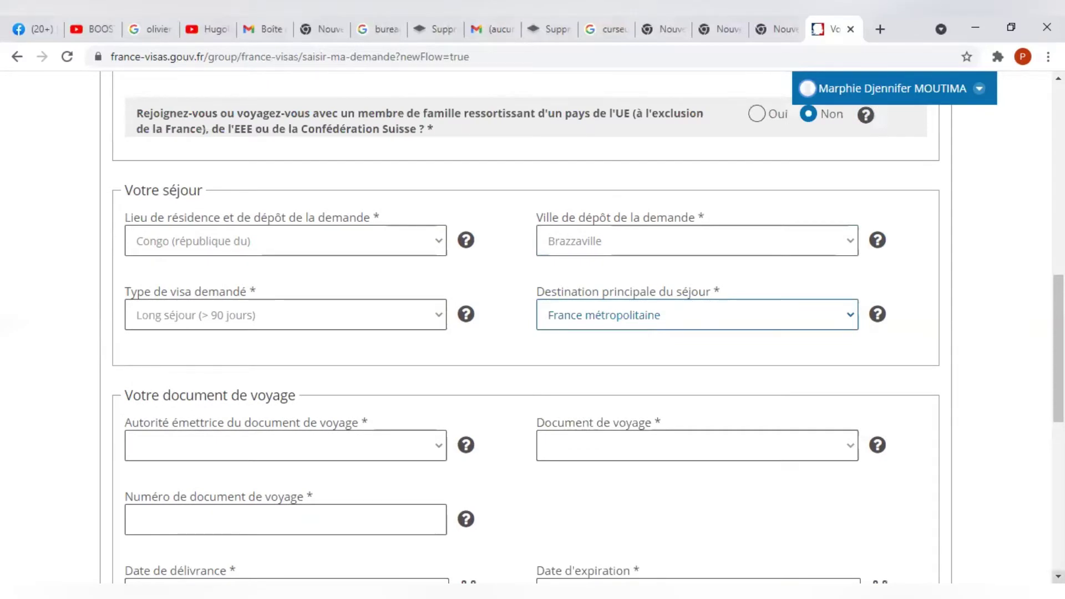
Set the travel document's Autorité émettrice to Congo (république du).
{"action": "scroll", "coordinate": [608, 442], "scroll_direction": "down", "scroll_amount": 1}
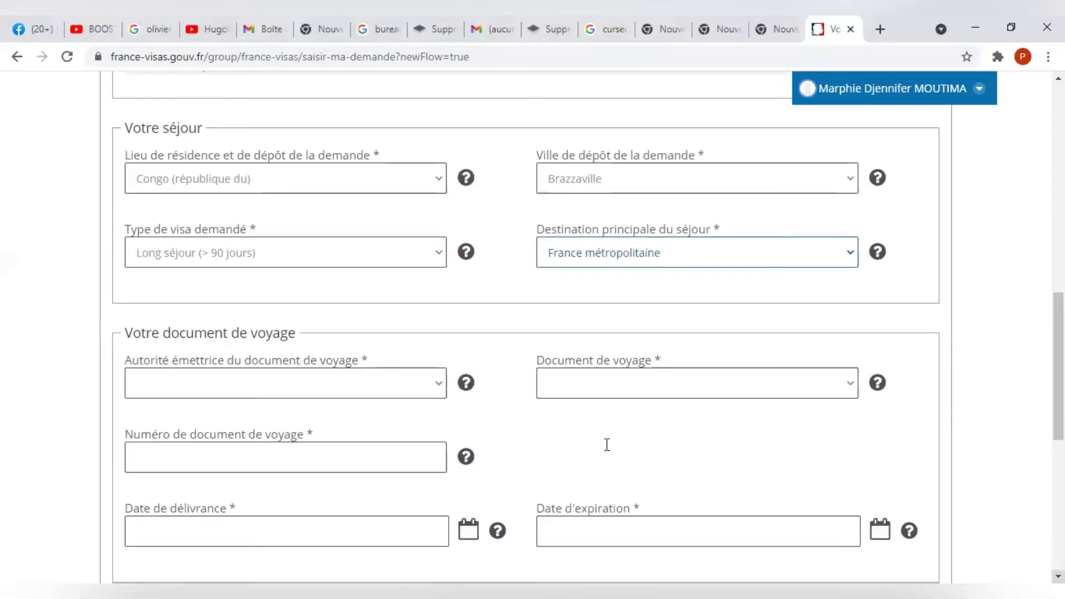
{"action": "scroll", "coordinate": [365, 387], "scroll_direction": "down", "scroll_amount": 2}
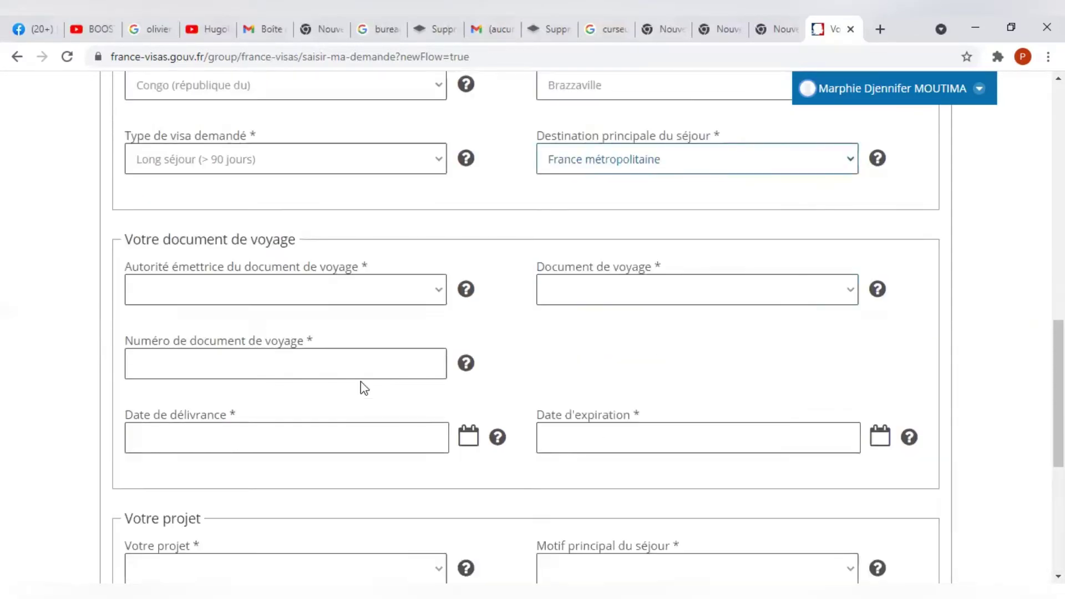
{"action": "left_click", "coordinate": [330, 299]}
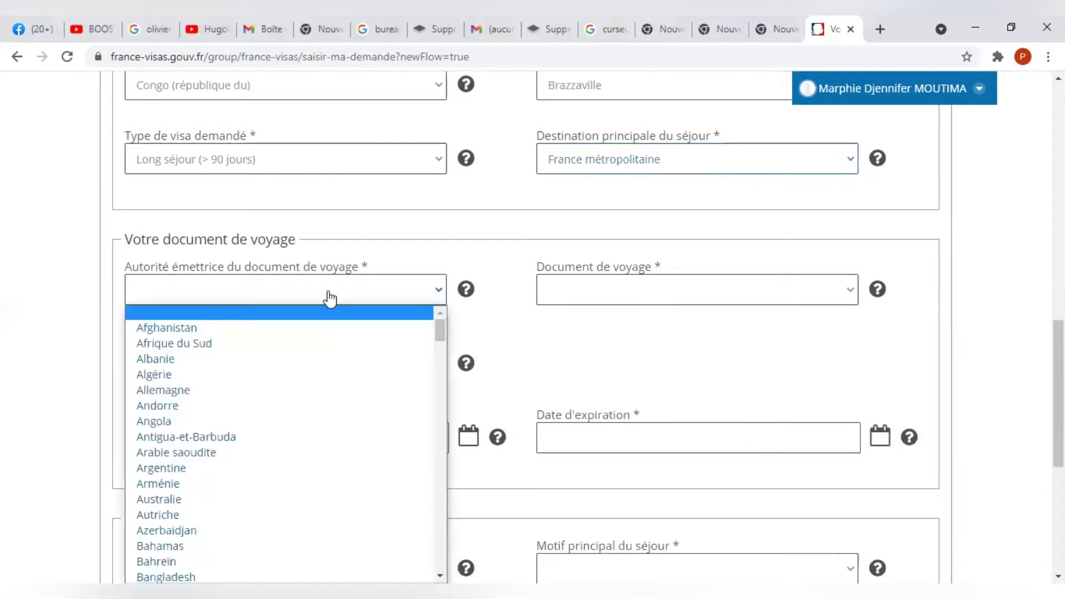
{"action": "key", "text": "c"}
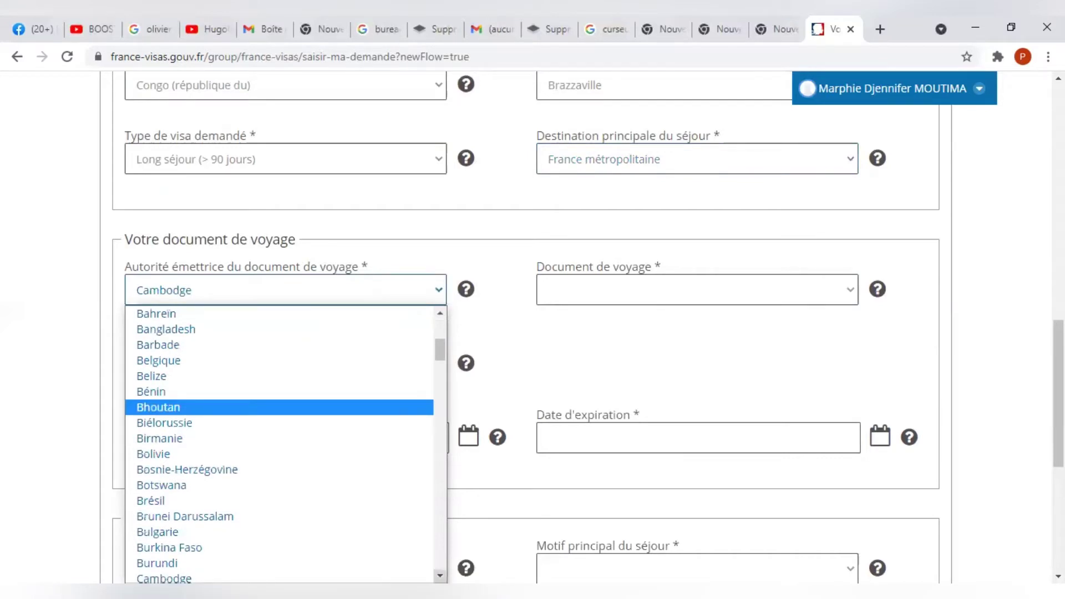
{"action": "scroll", "coordinate": [280, 444], "scroll_direction": "down", "scroll_amount": 3}
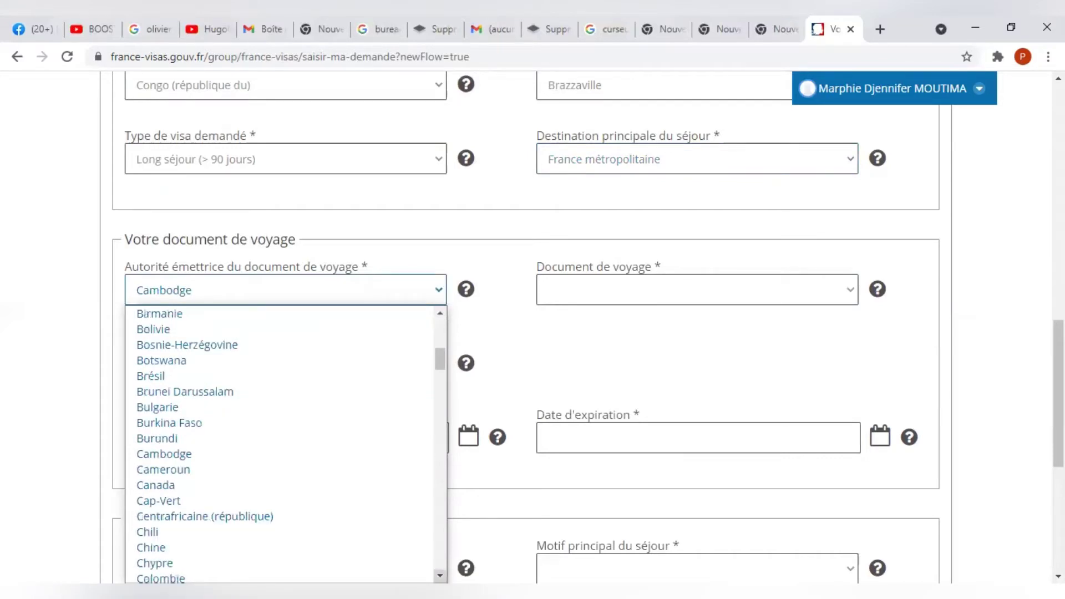
{"action": "scroll", "coordinate": [291, 478], "scroll_direction": "down", "scroll_amount": 4}
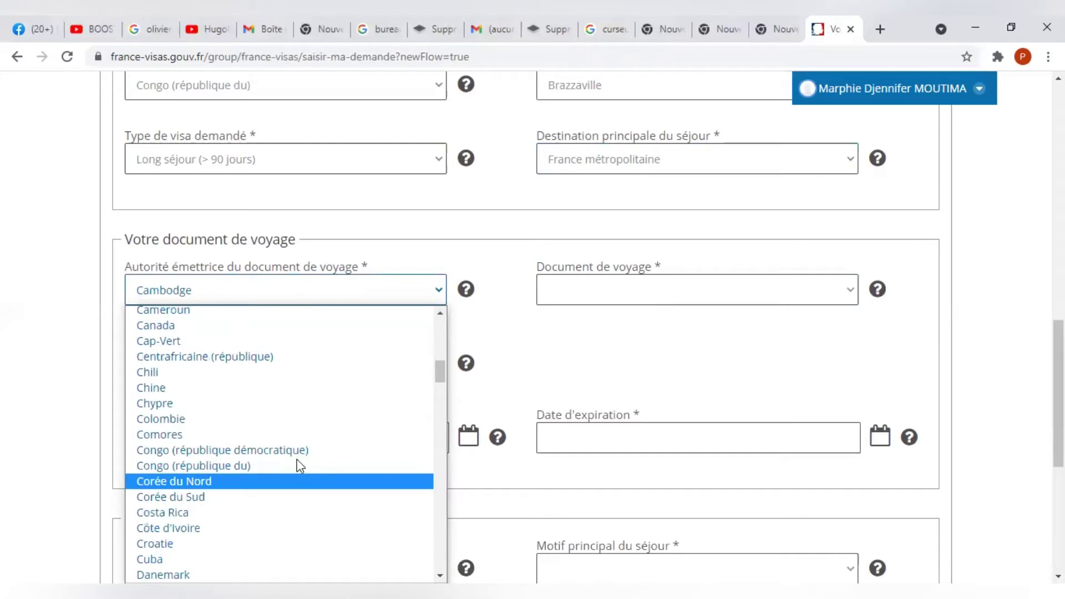
{"action": "left_click", "coordinate": [298, 464]}
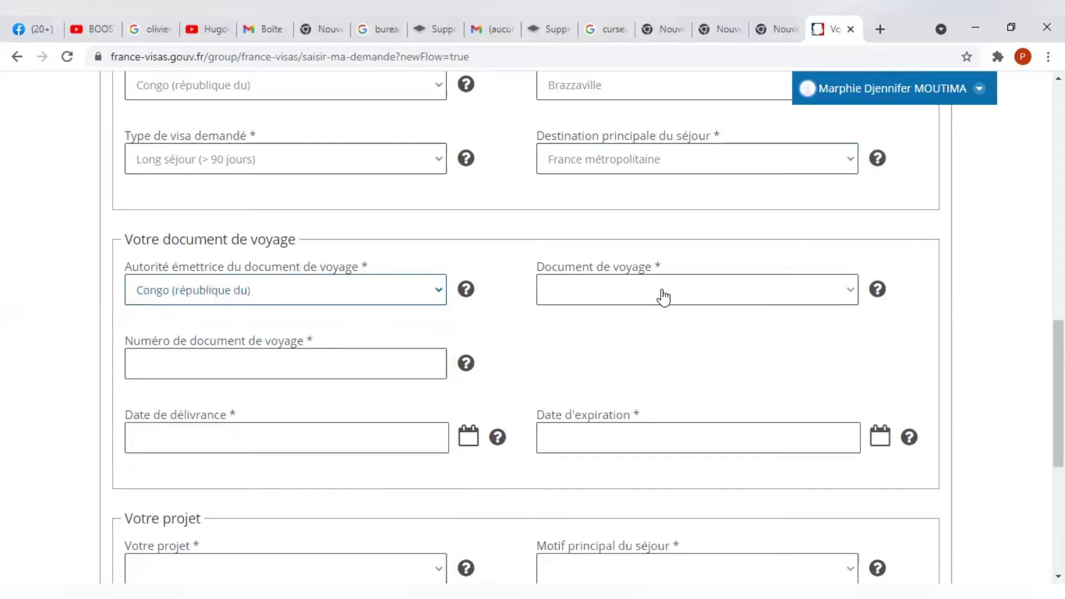
Choose Passeport ordinaire as the document type and enter the passport number.
{"action": "left_click", "coordinate": [664, 298]}
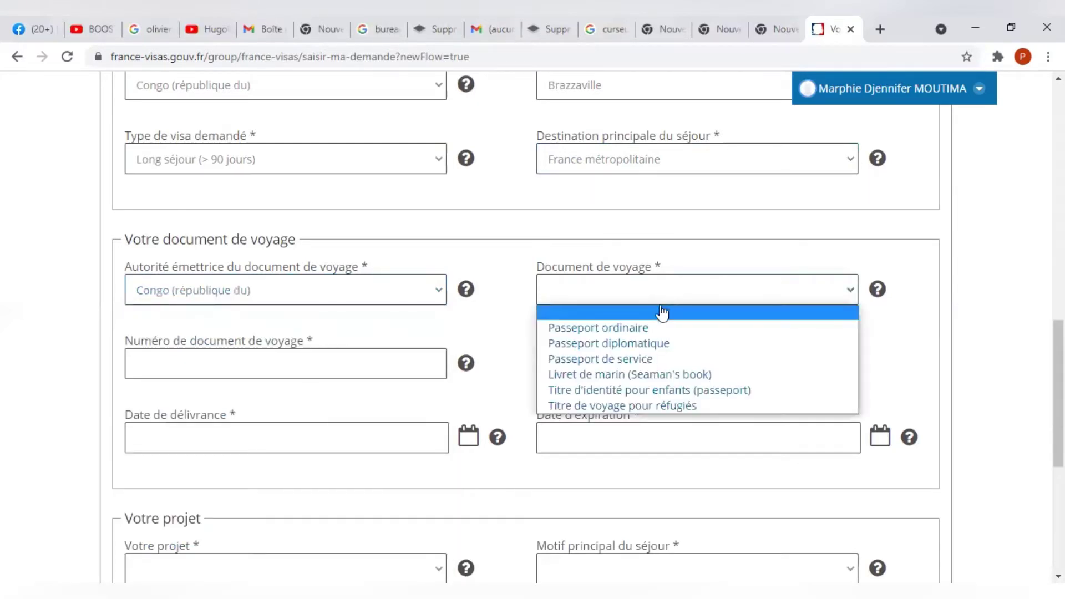
{"action": "left_click", "coordinate": [654, 327]}
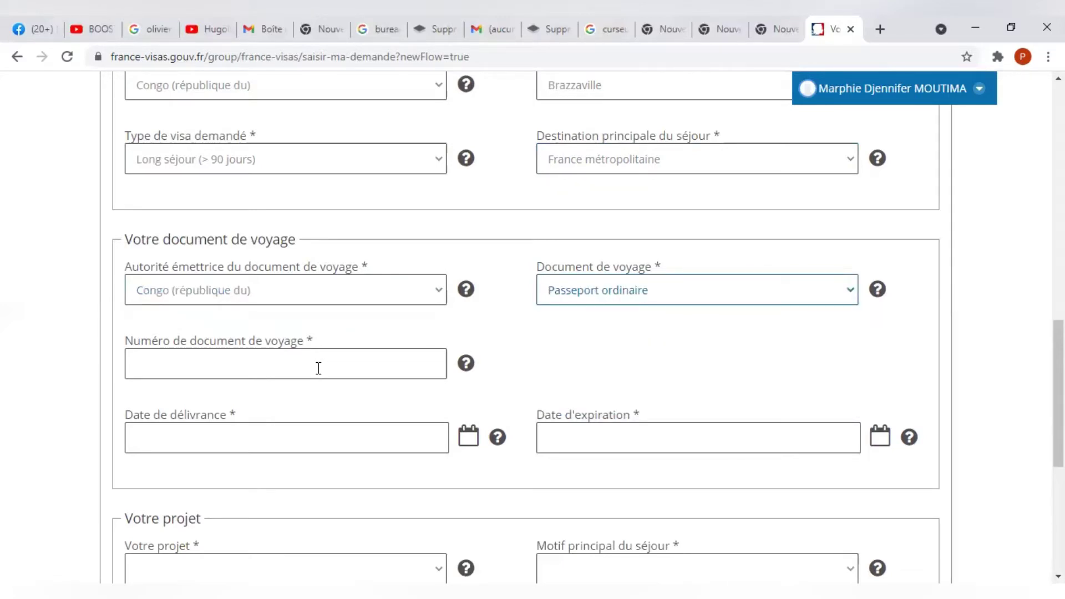
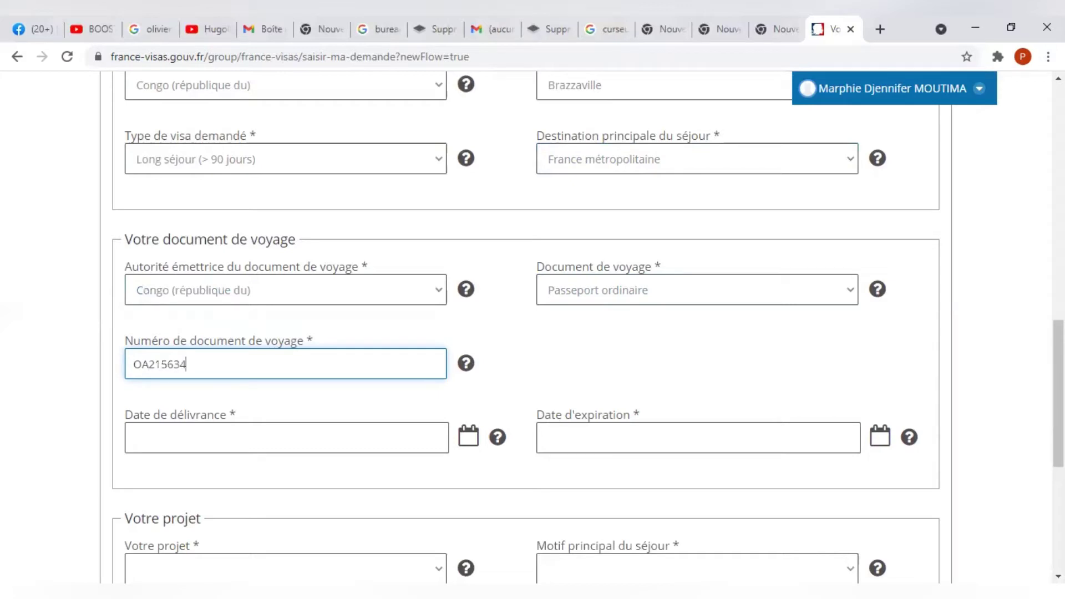
{"action": "scroll", "coordinate": [642, 328], "scroll_direction": "down", "scroll_amount": 3}
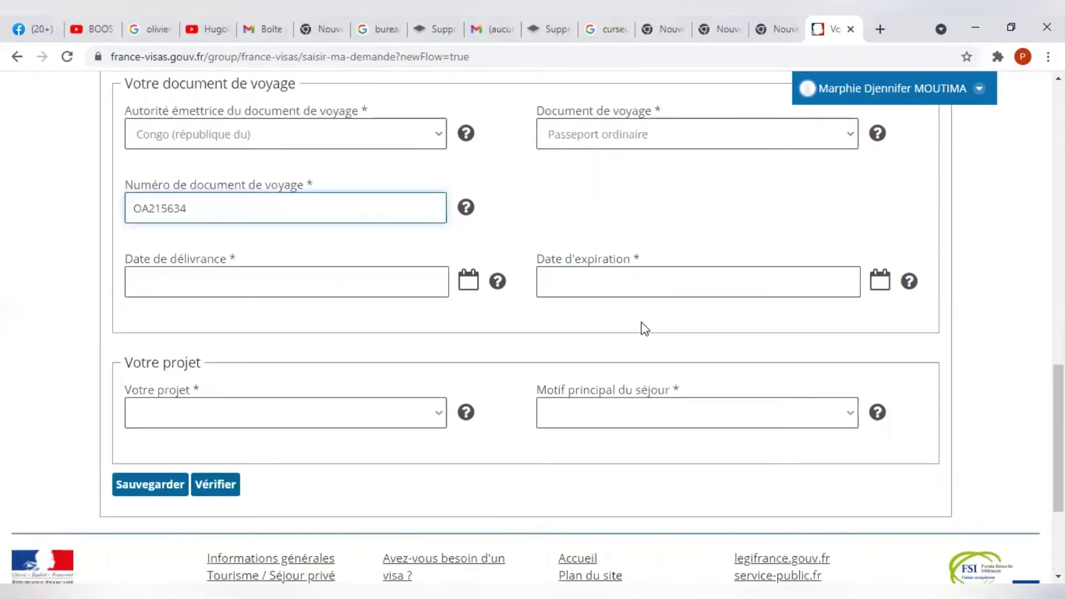
Set the passport issue date to 02/07/2018 and the expiry date to 25/07/2021.
{"action": "left_click", "coordinate": [375, 283]}
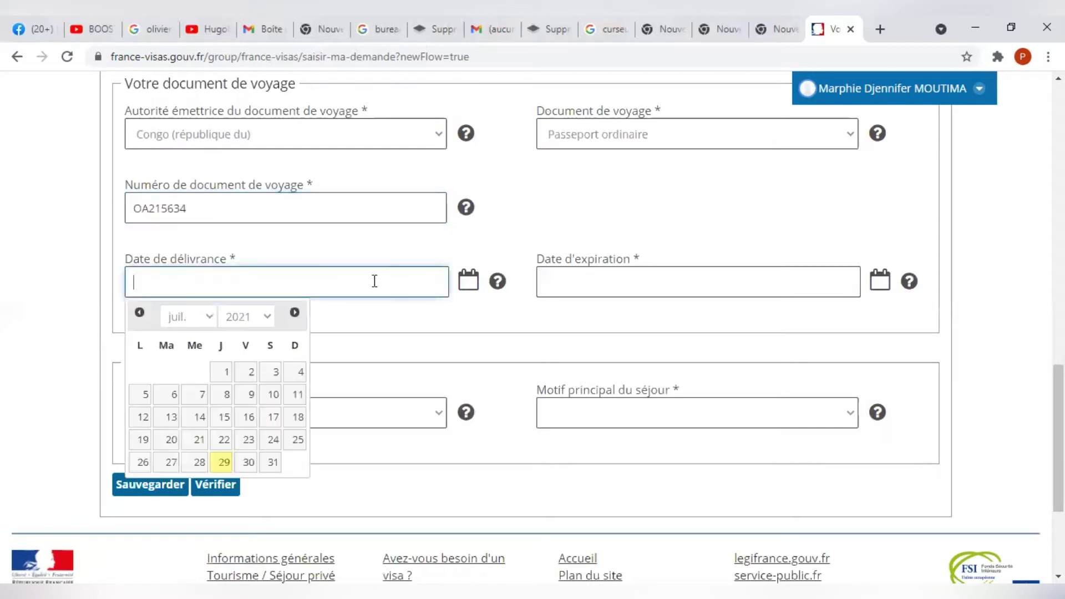
{"action": "left_click", "coordinate": [253, 318]}
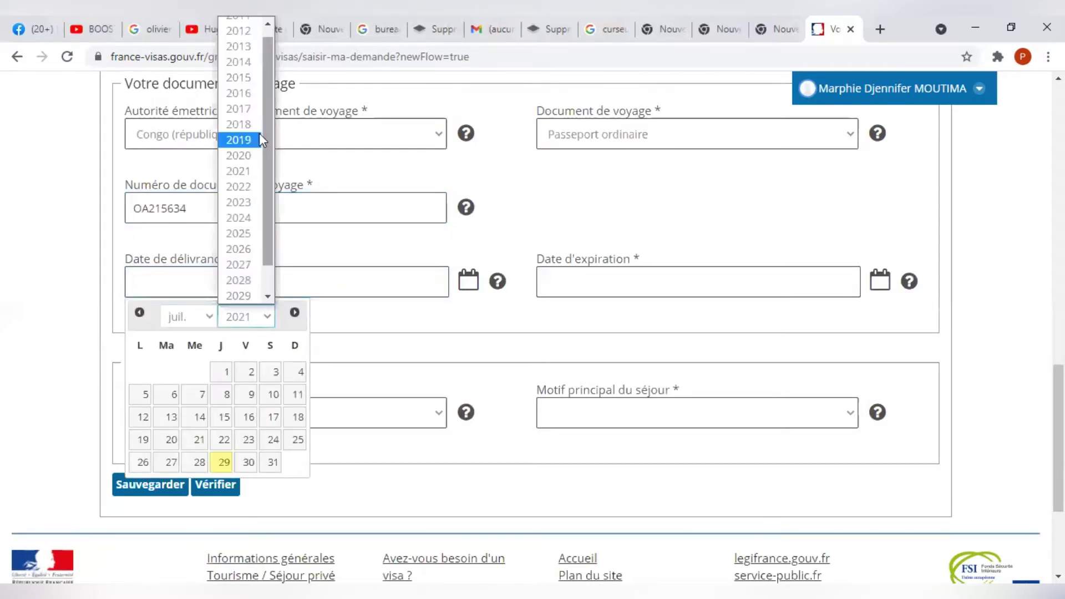
{"action": "left_click", "coordinate": [244, 125]}
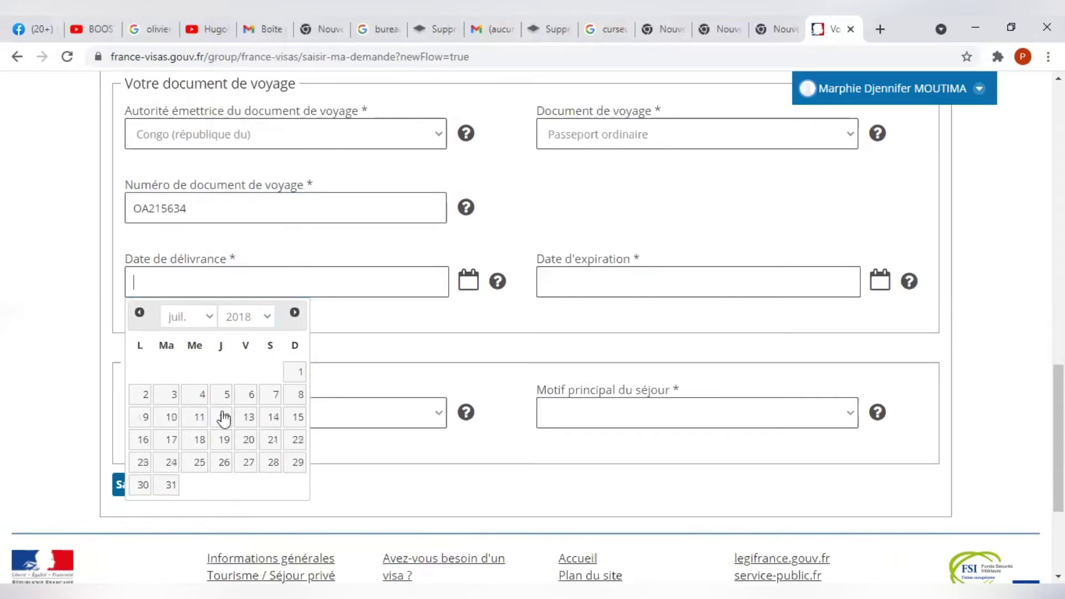
{"action": "left_click", "coordinate": [146, 405]}
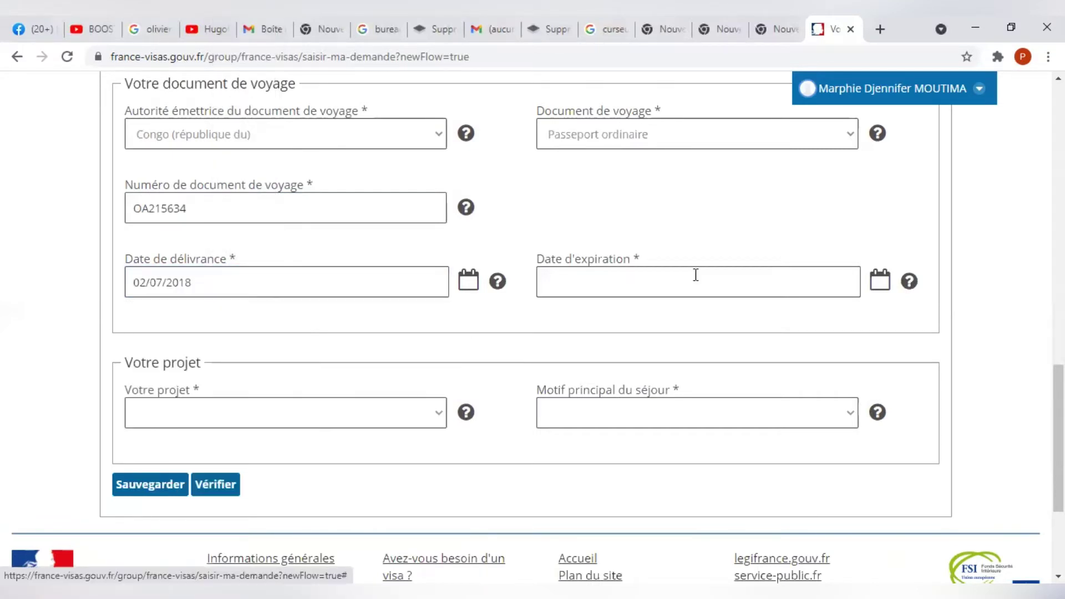
{"action": "left_click", "coordinate": [833, 279]}
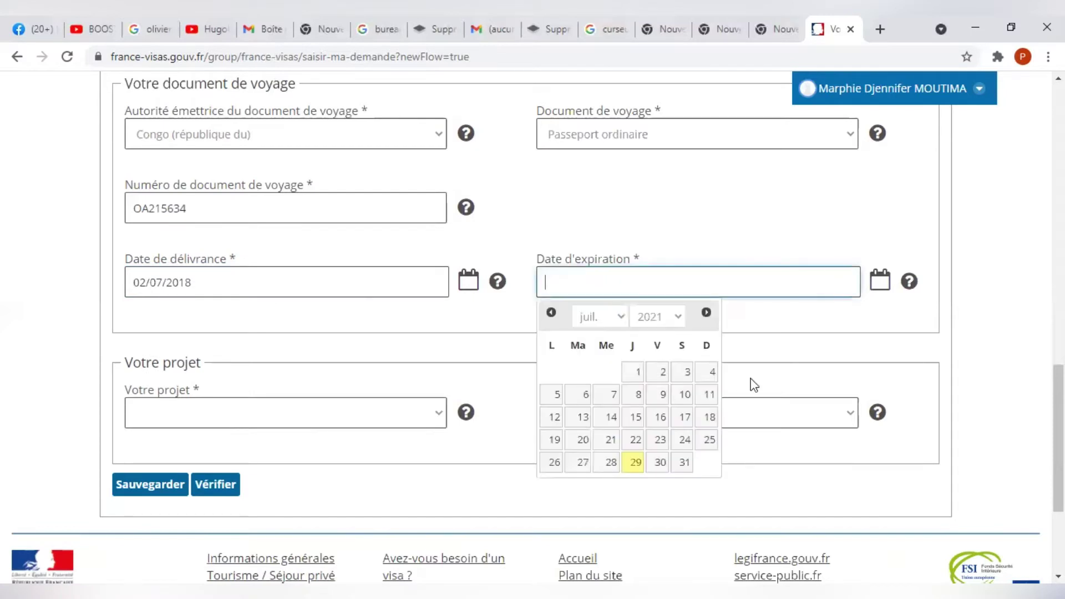
{"action": "left_click", "coordinate": [703, 441]}
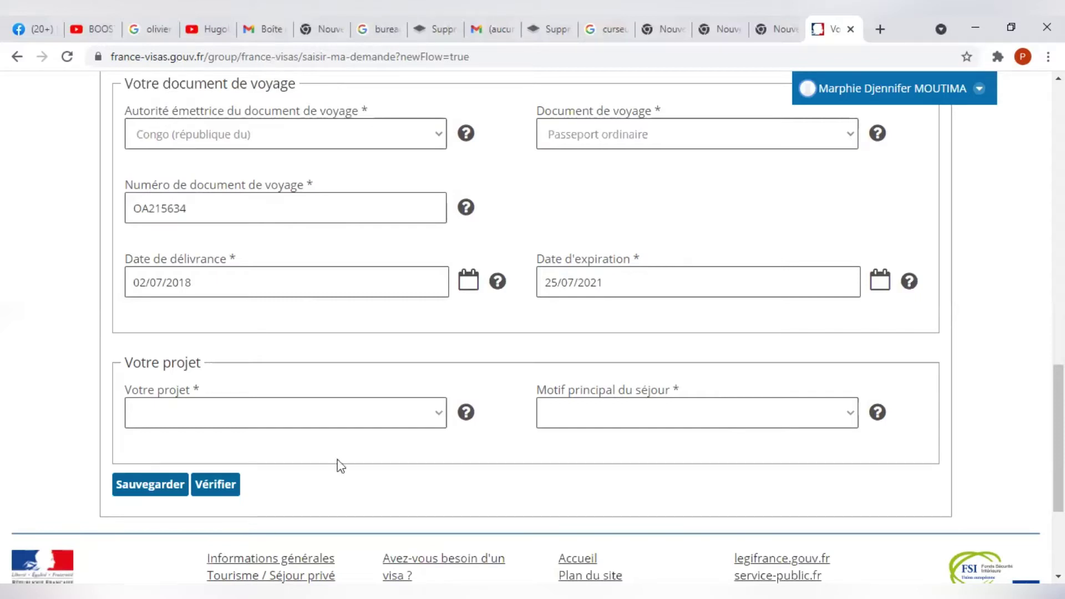
Choose Études as the project and Etudiant as the main reason, then save.
{"action": "left_click", "coordinate": [325, 426]}
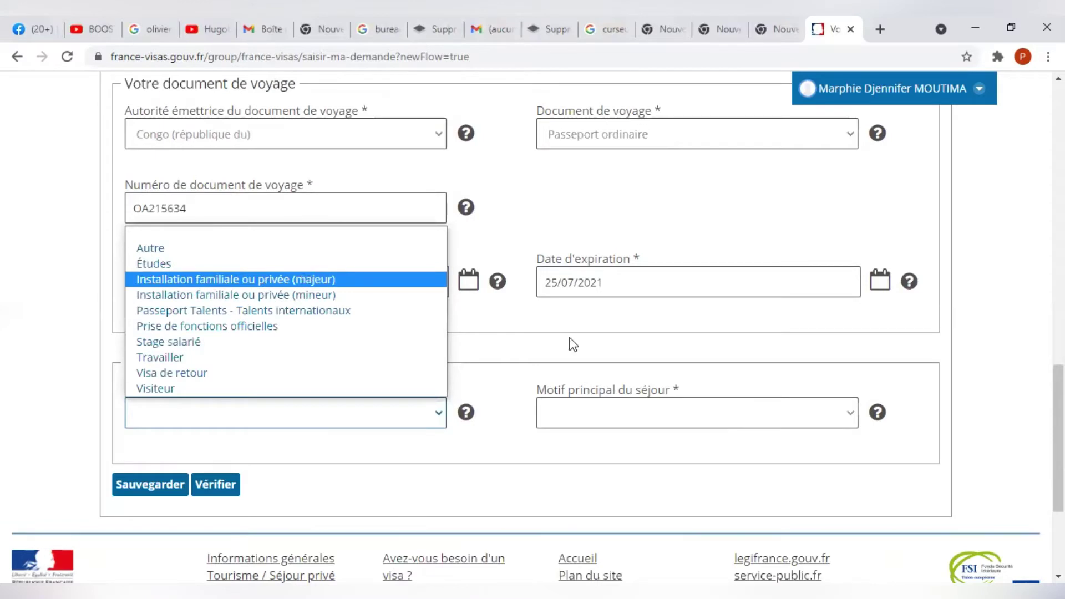
{"action": "left_click", "coordinate": [305, 264]}
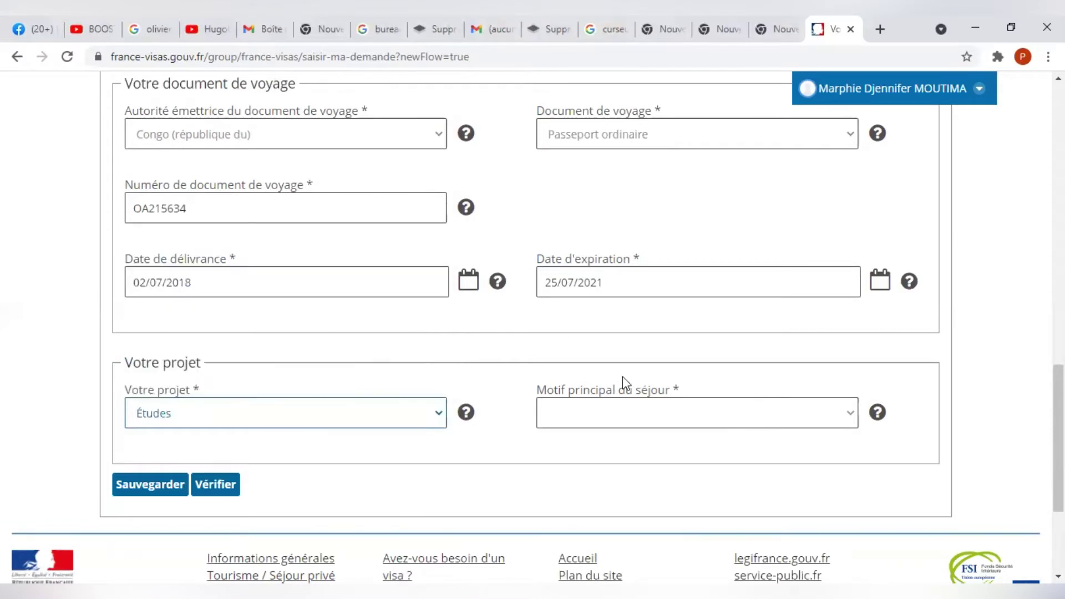
{"action": "left_click", "coordinate": [782, 427]}
{"action": "left_click", "coordinate": [670, 455]}
{"action": "scroll", "coordinate": [532, 328], "scroll_direction": "down", "scroll_amount": 2}
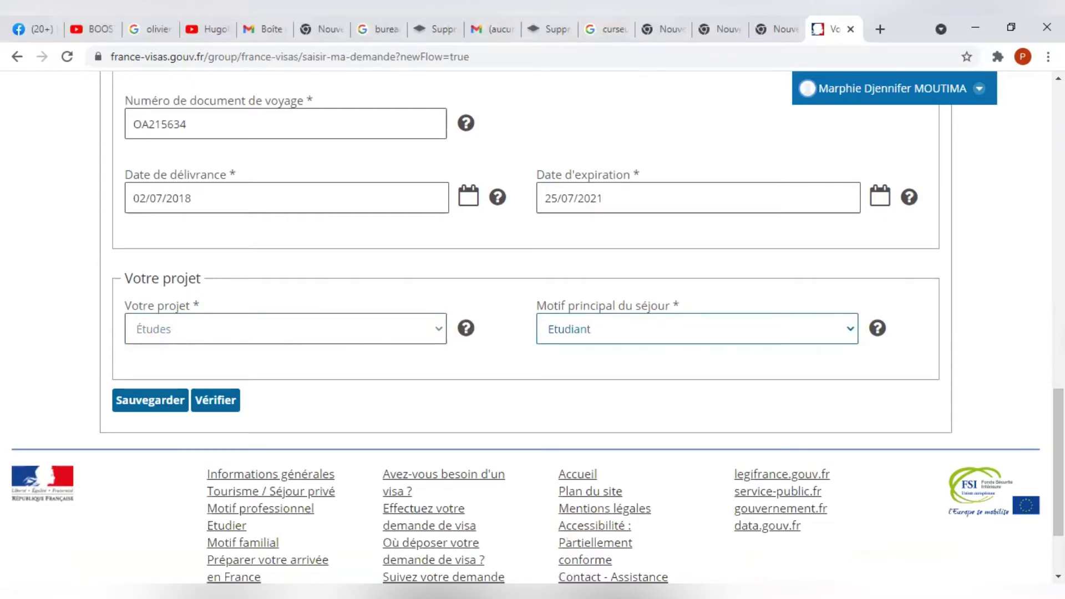
{"action": "left_click", "coordinate": [162, 409]}
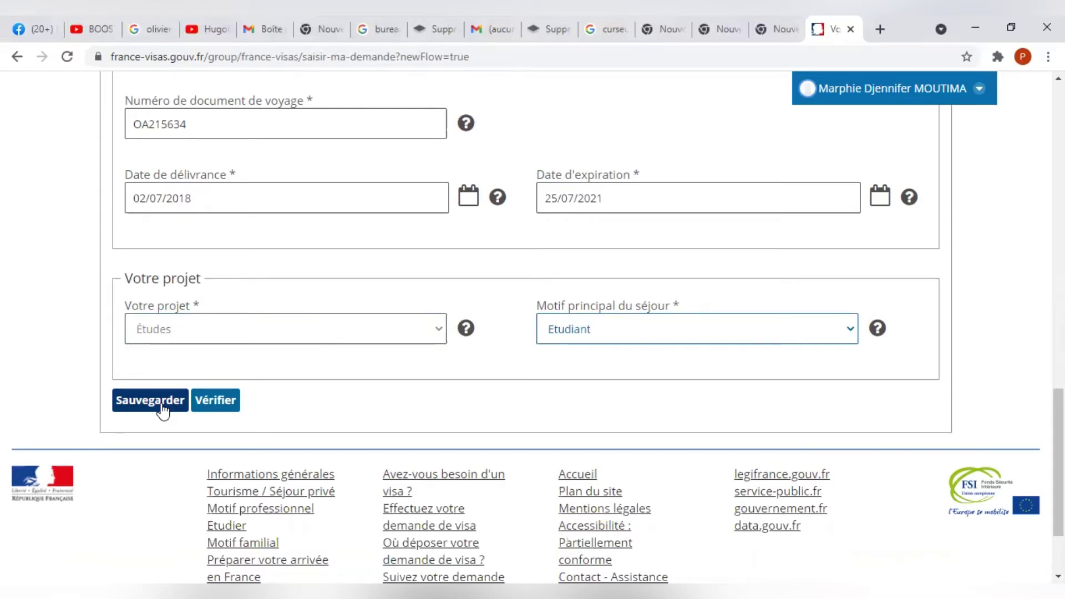
Save and try Suivant, which flags the 25/07/2021 passport expiry as expired.
{"action": "left_click", "coordinate": [162, 412]}
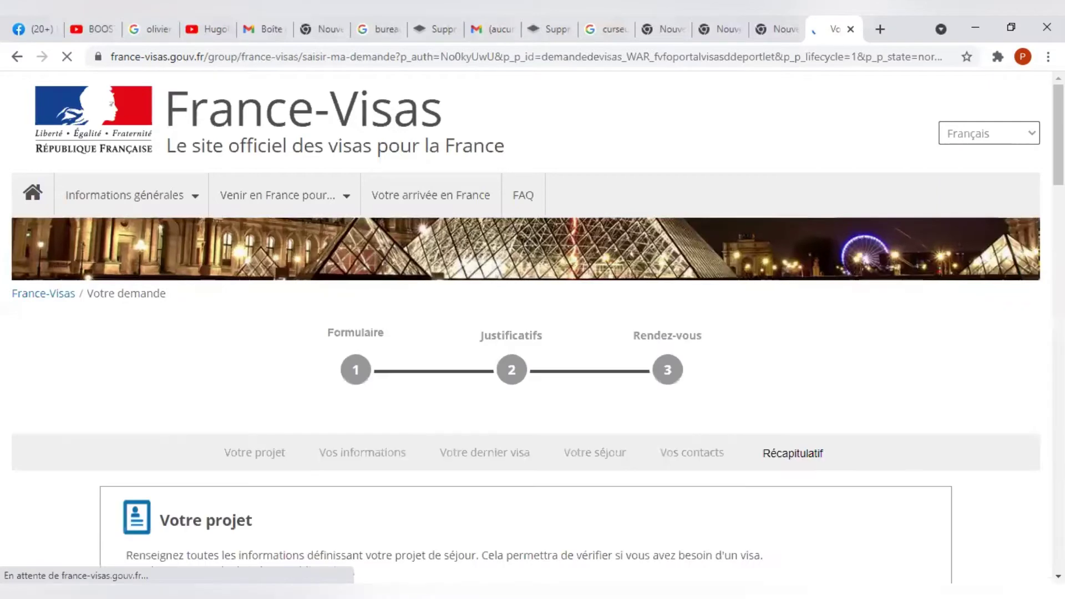
{"action": "scroll", "coordinate": [526, 328], "scroll_direction": "down", "scroll_amount": 1}
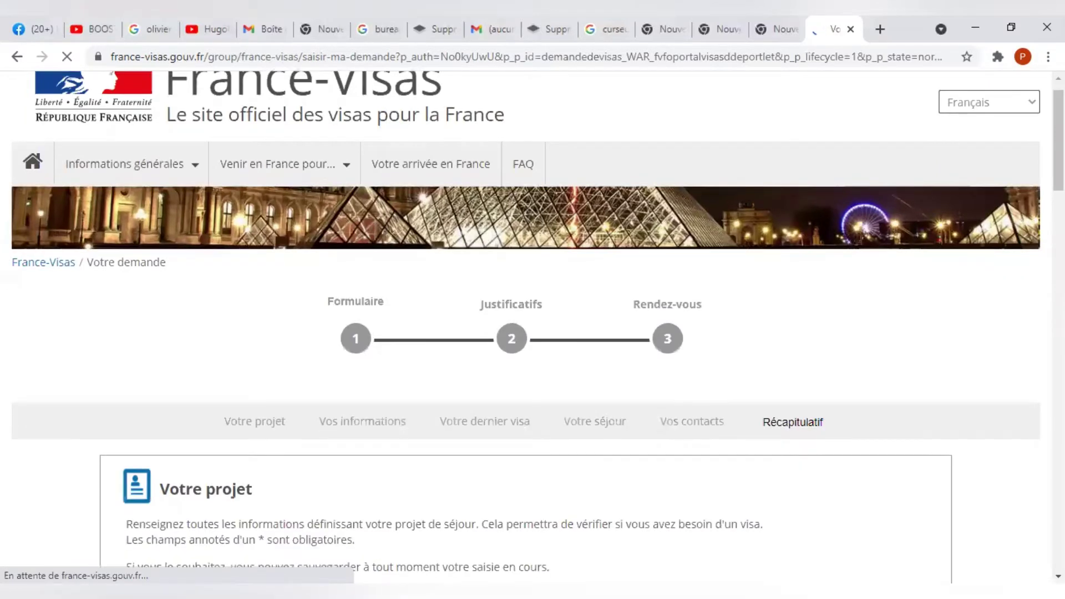
{"action": "scroll", "coordinate": [526, 327], "scroll_direction": "down", "scroll_amount": 3}
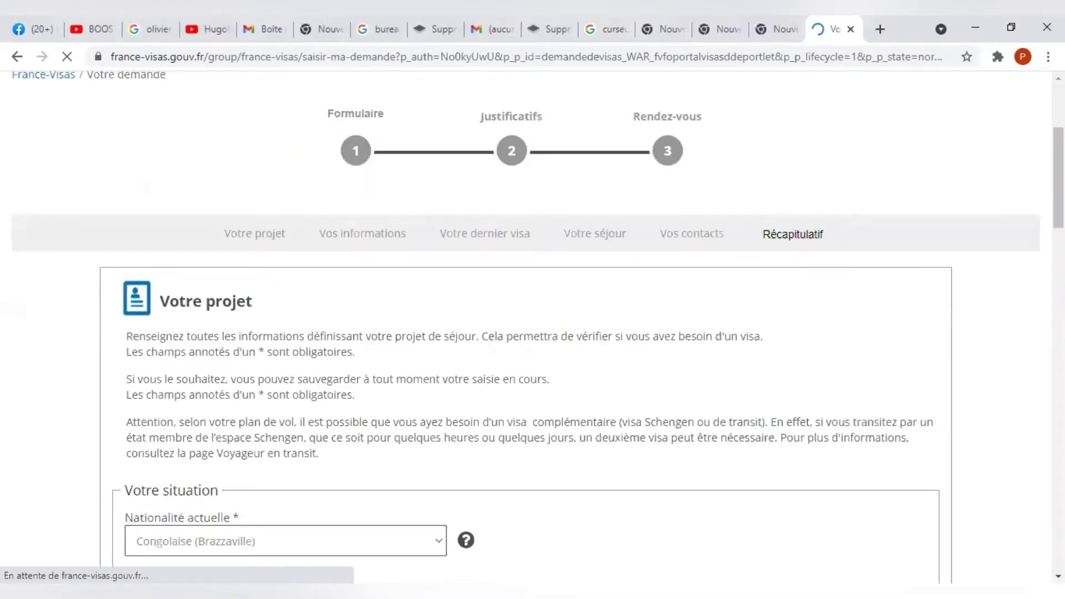
{"action": "scroll", "coordinate": [526, 328], "scroll_direction": "down", "scroll_amount": 15}
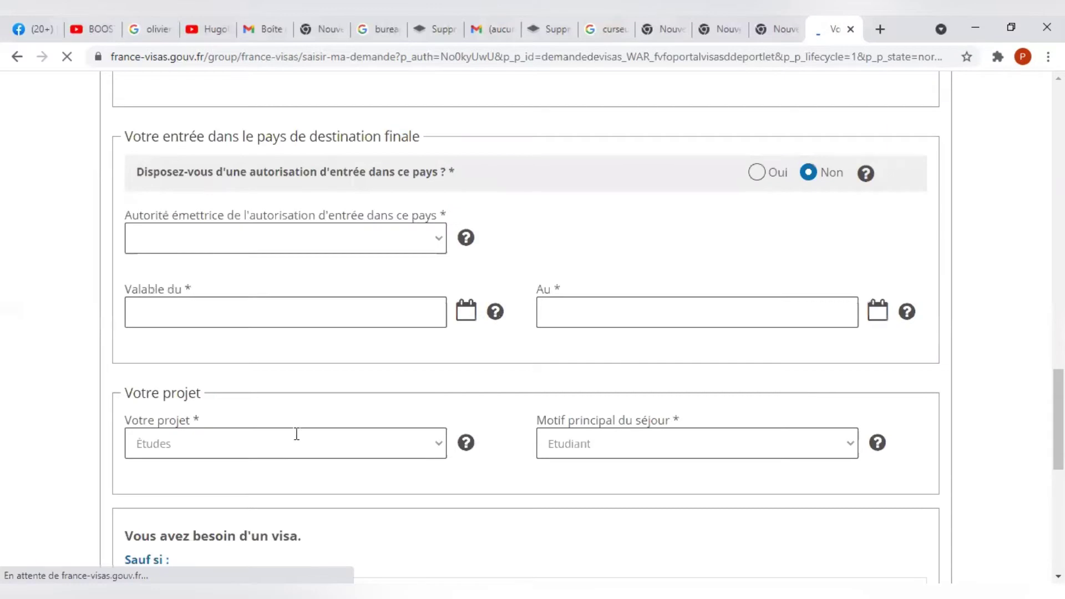
{"action": "scroll", "coordinate": [259, 405], "scroll_direction": "down", "scroll_amount": 8}
{"action": "scroll", "coordinate": [280, 527], "scroll_direction": "up", "scroll_amount": 3}
{"action": "left_click", "coordinate": [221, 487]}
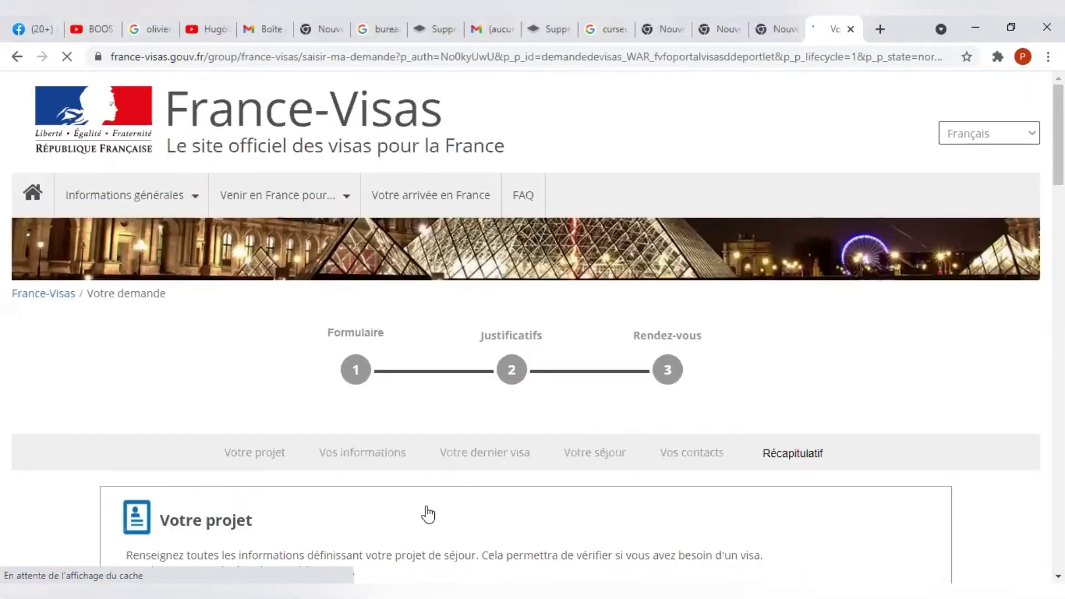
{"action": "scroll", "coordinate": [986, 372], "scroll_direction": "down", "scroll_amount": 10}
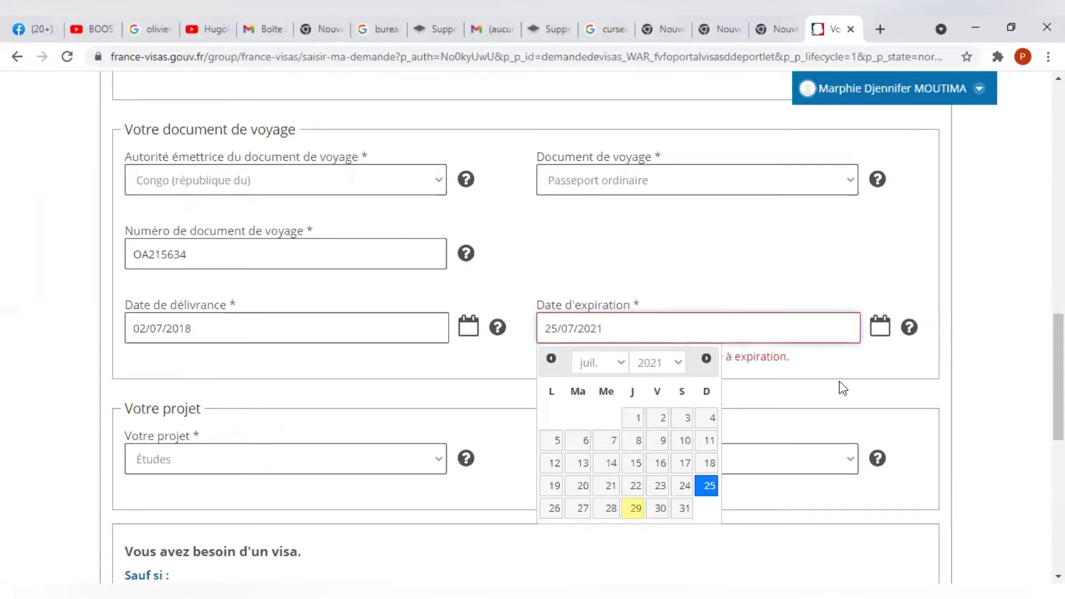
Change the passport expiry date to 01/07/2024 and continue with Suivant.
{"action": "left_click", "coordinate": [637, 425]}
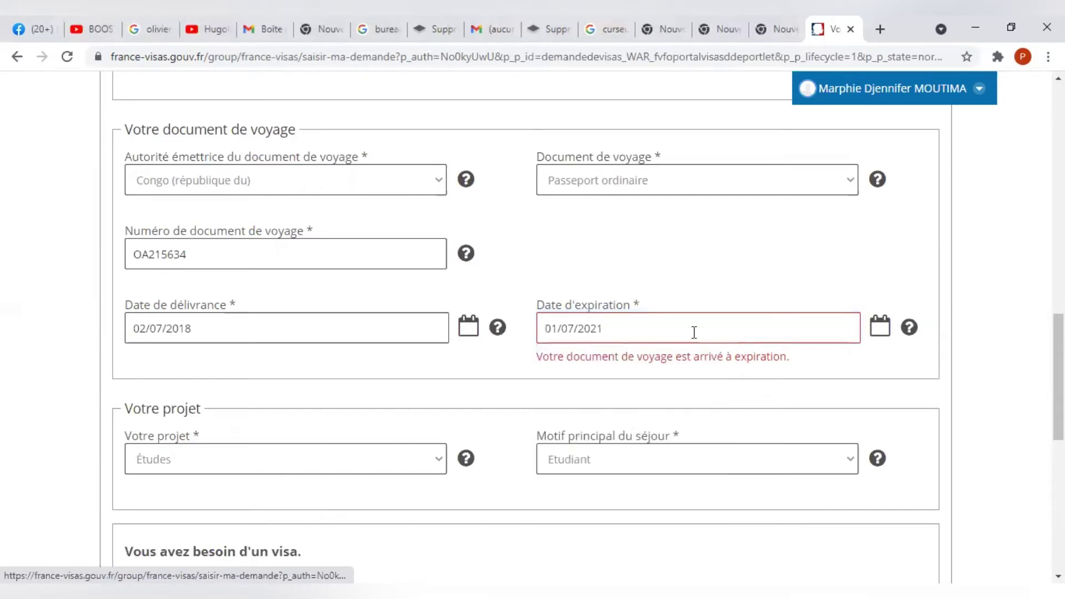
{"action": "left_click", "coordinate": [721, 324]}
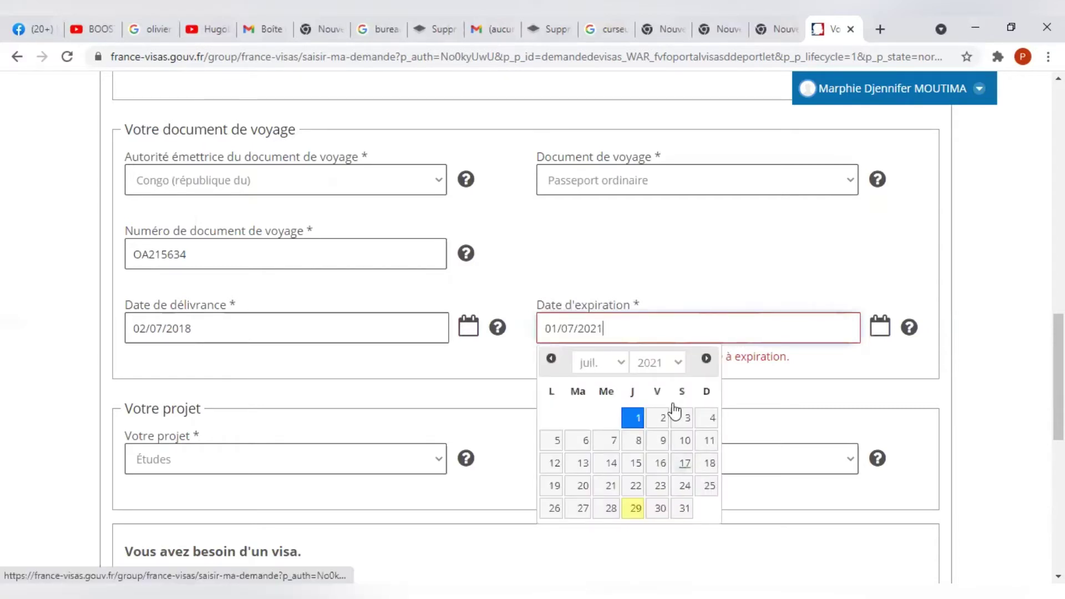
{"action": "left_click", "coordinate": [671, 367]}
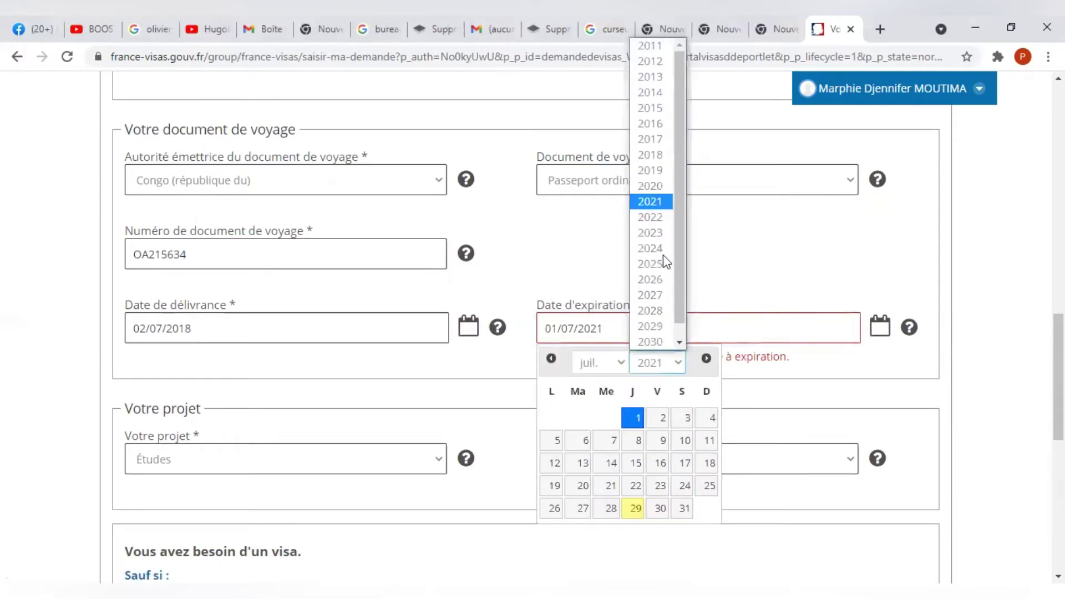
{"action": "key", "text": "Return"}
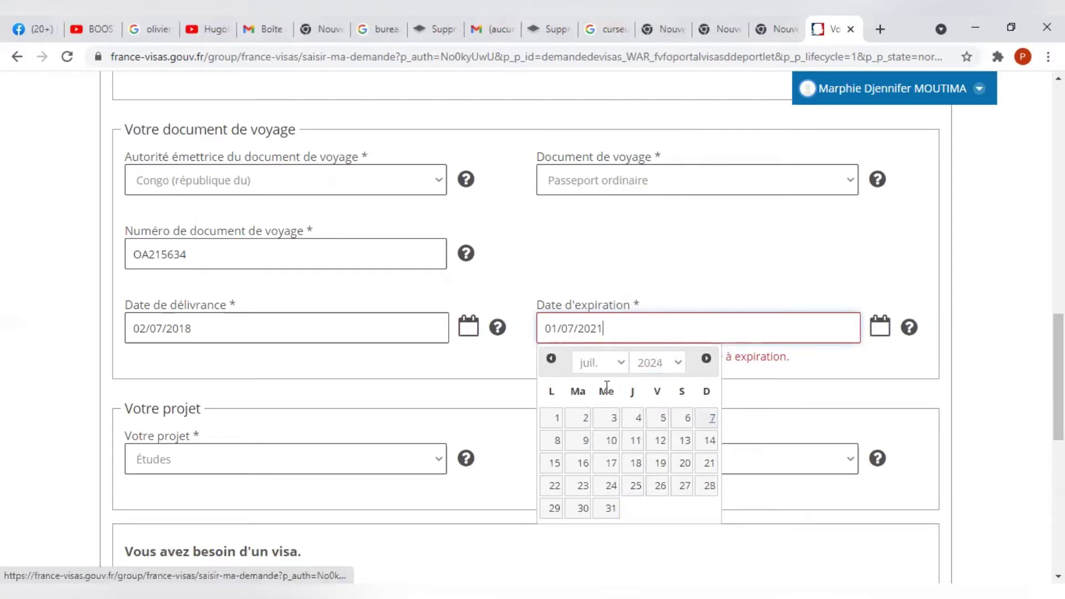
{"action": "left_click", "coordinate": [556, 419]}
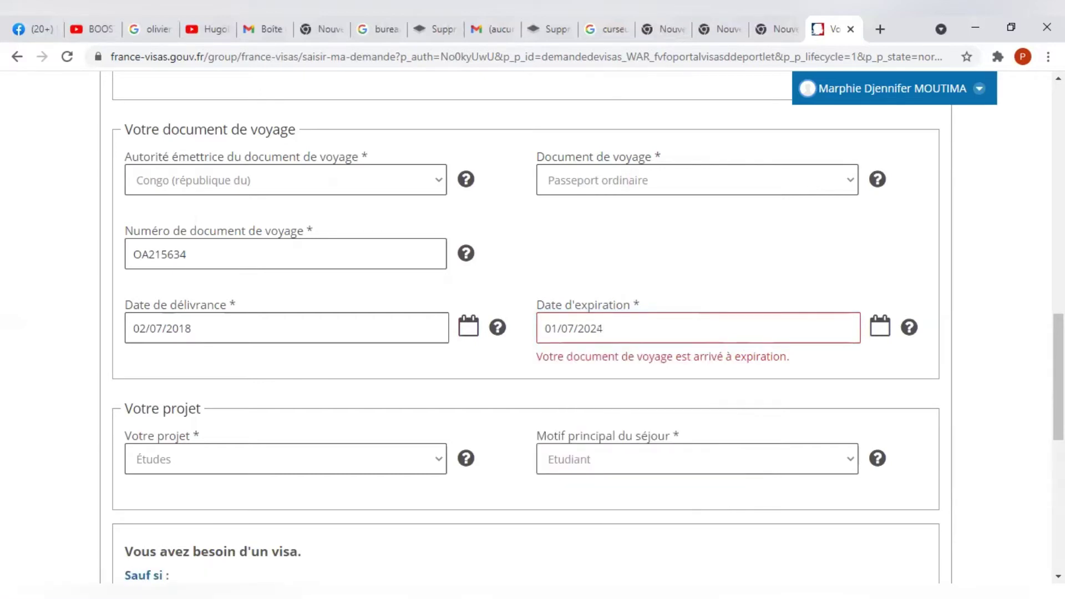
{"action": "scroll", "coordinate": [388, 316], "scroll_direction": "down", "scroll_amount": 10}
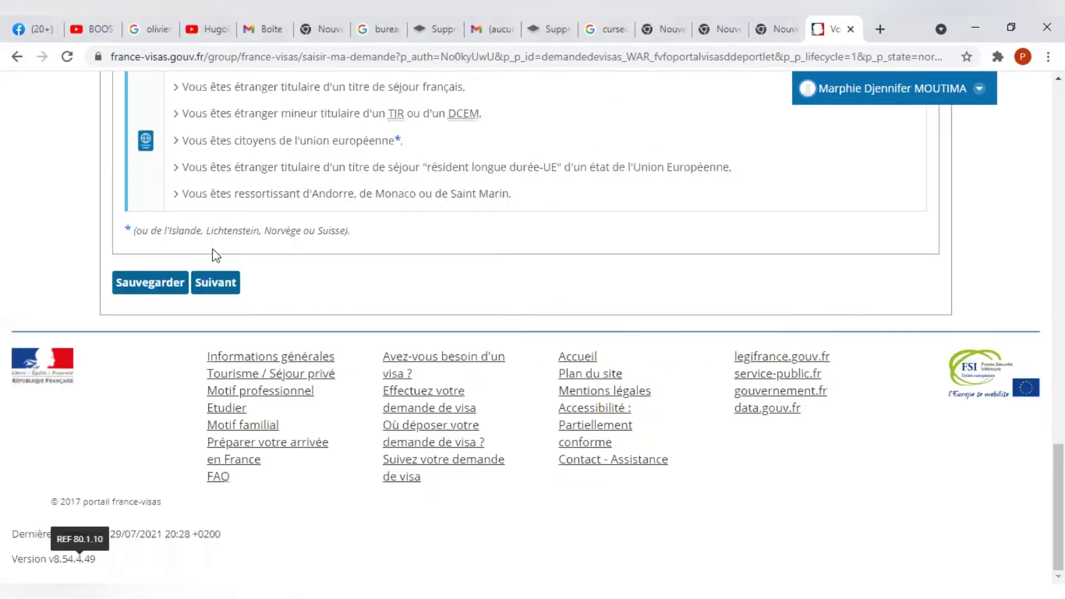
{"action": "left_click", "coordinate": [222, 283]}
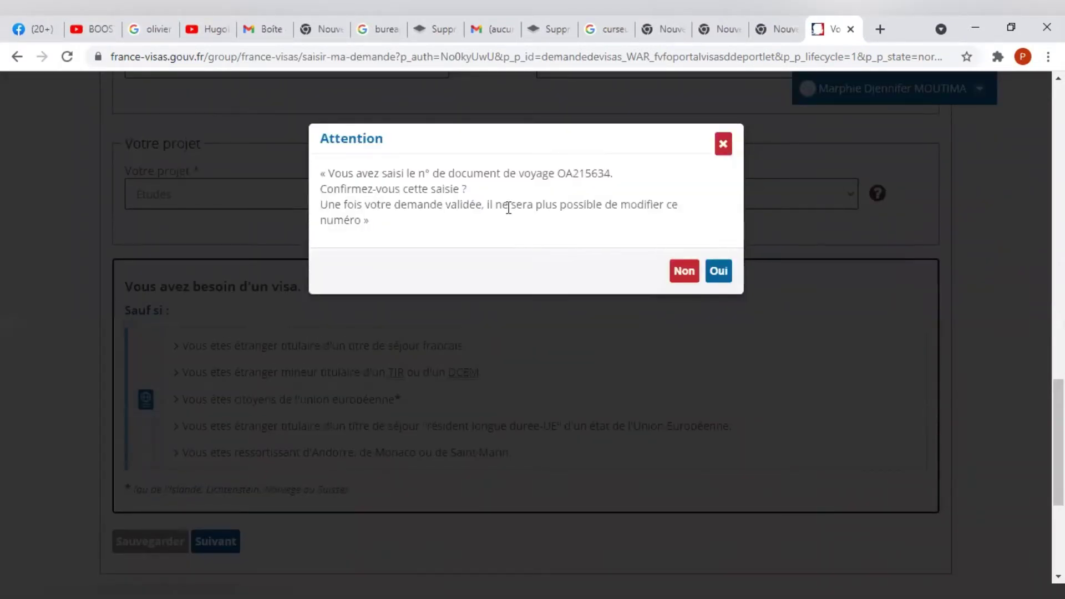
Answer Oui in the Attention dialog to confirm the travel document number.
{"action": "left_click", "coordinate": [719, 272]}
{"action": "left_click", "coordinate": [720, 272]}
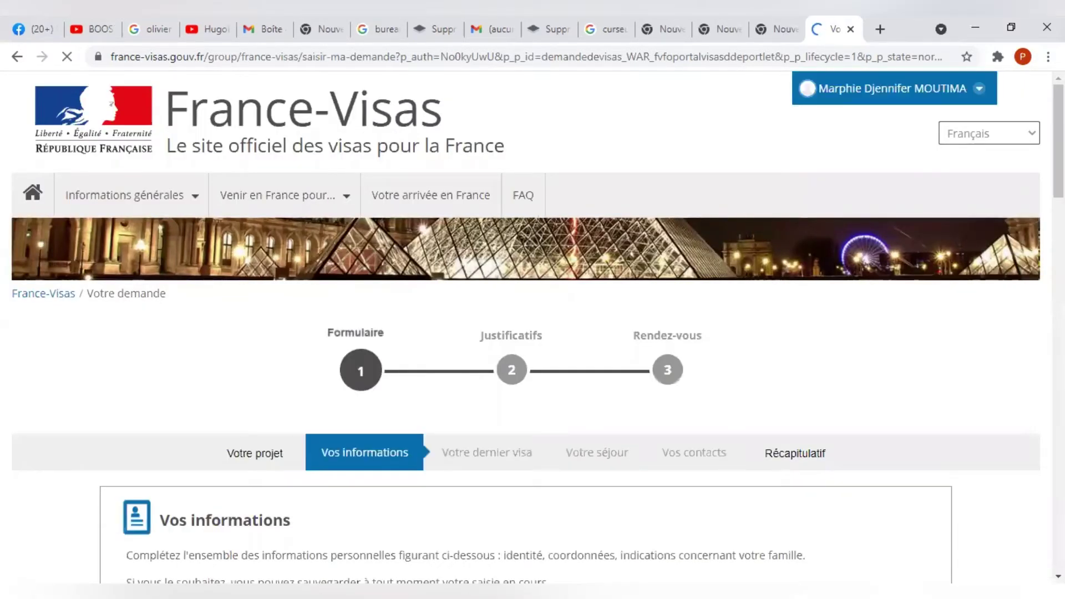
Choose Féminin for Sexe and Célibataire for Etat civil in the identity fields.
{"action": "scroll", "coordinate": [533, 333], "scroll_direction": "down", "scroll_amount": 3}
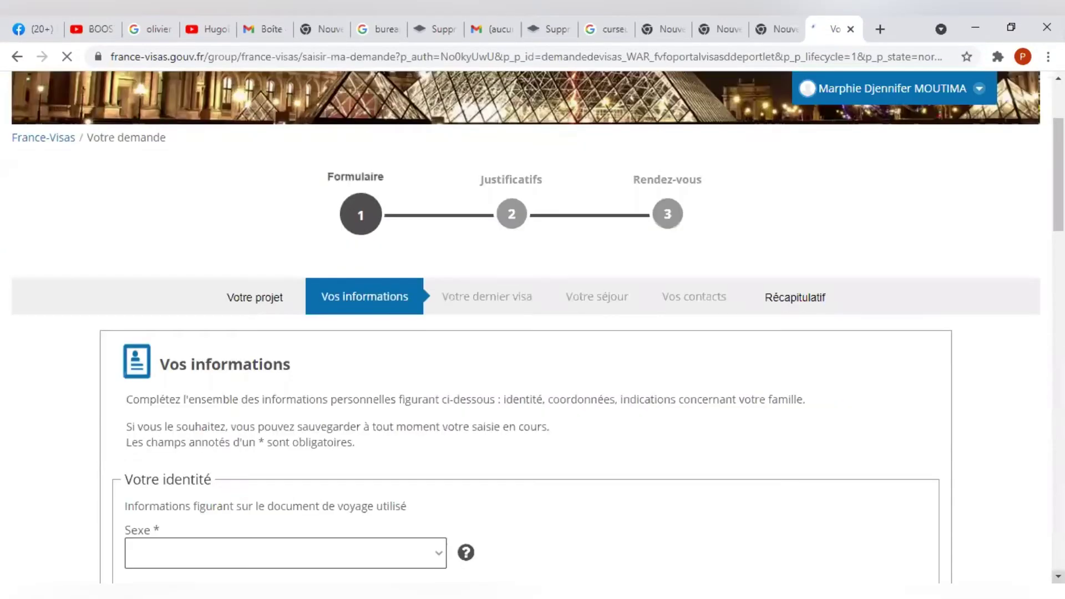
{"action": "scroll", "coordinate": [533, 333], "scroll_direction": "down", "scroll_amount": 5}
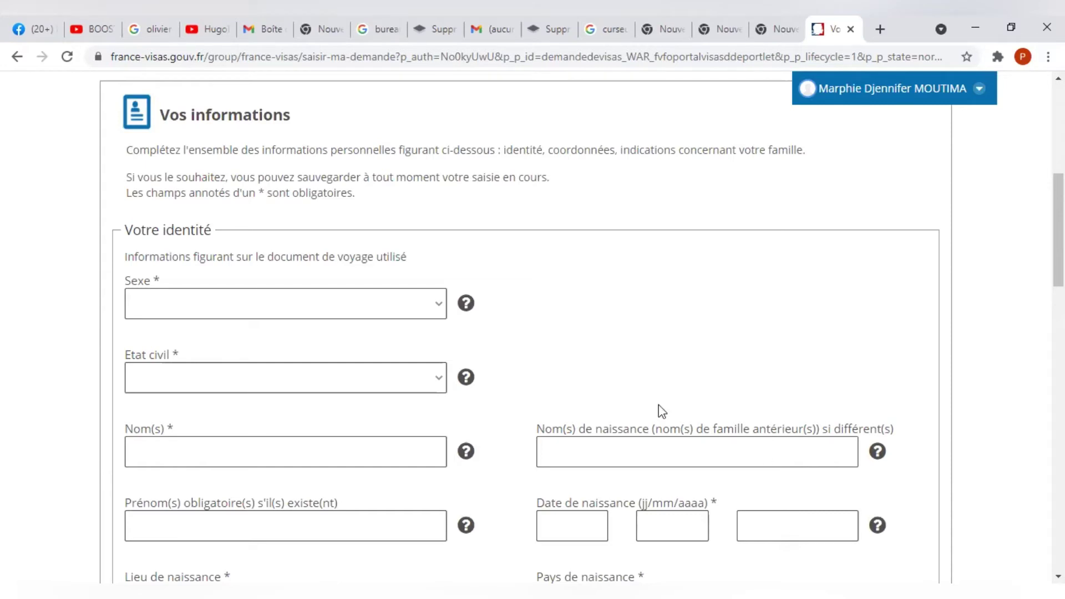
{"action": "left_click", "coordinate": [363, 308]}
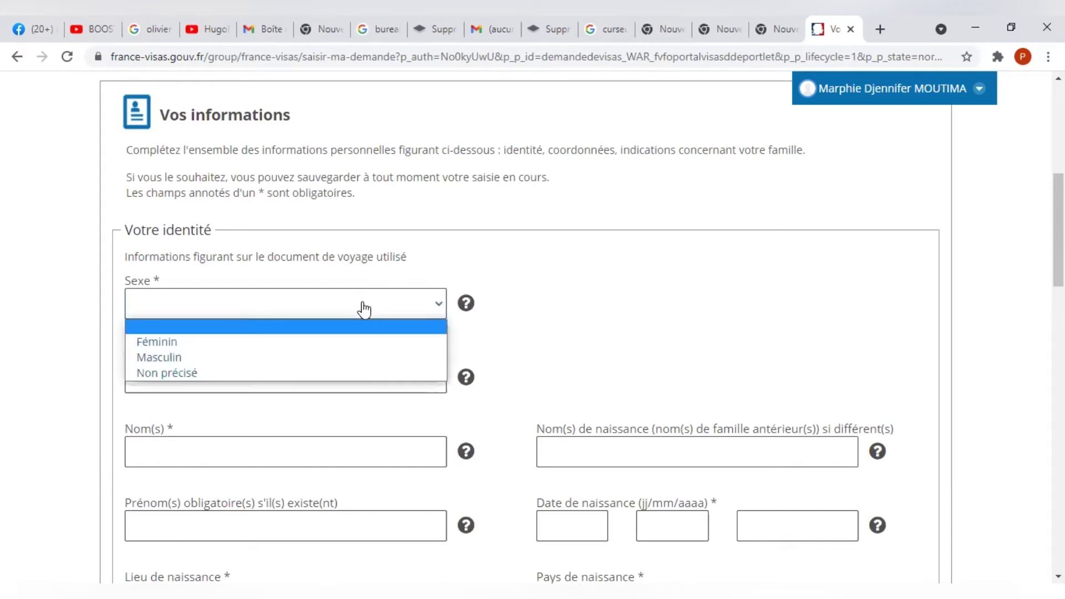
{"action": "left_click", "coordinate": [320, 341]}
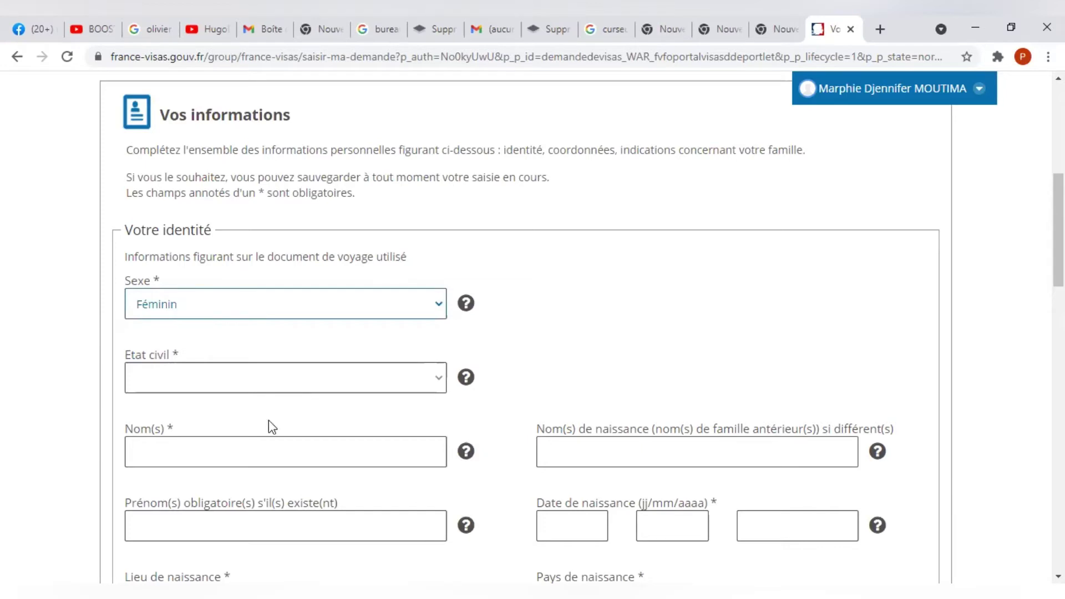
{"action": "left_click", "coordinate": [271, 380]}
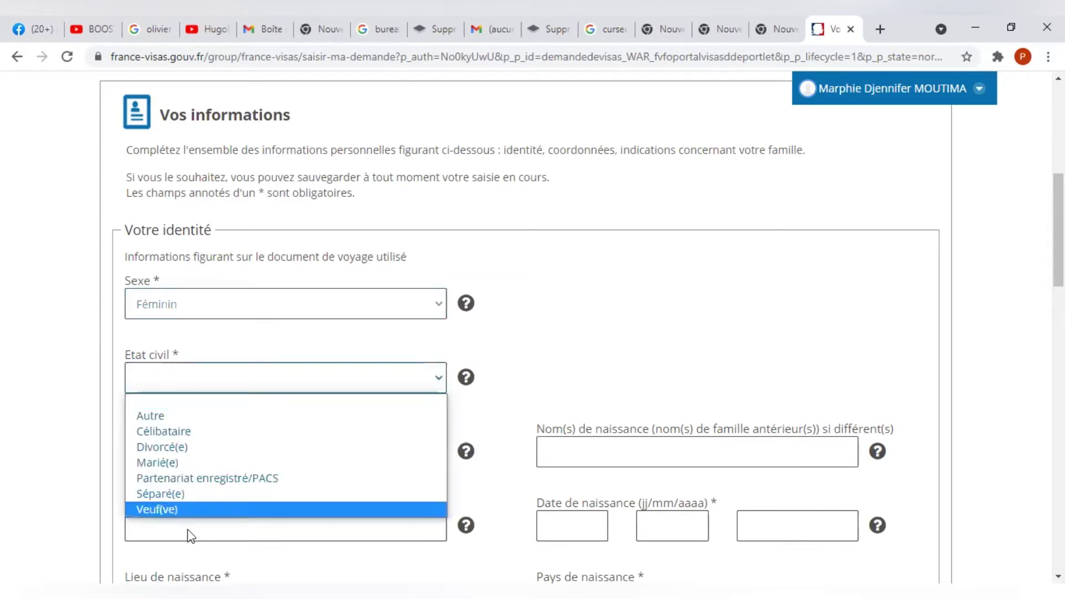
{"action": "left_click", "coordinate": [219, 432]}
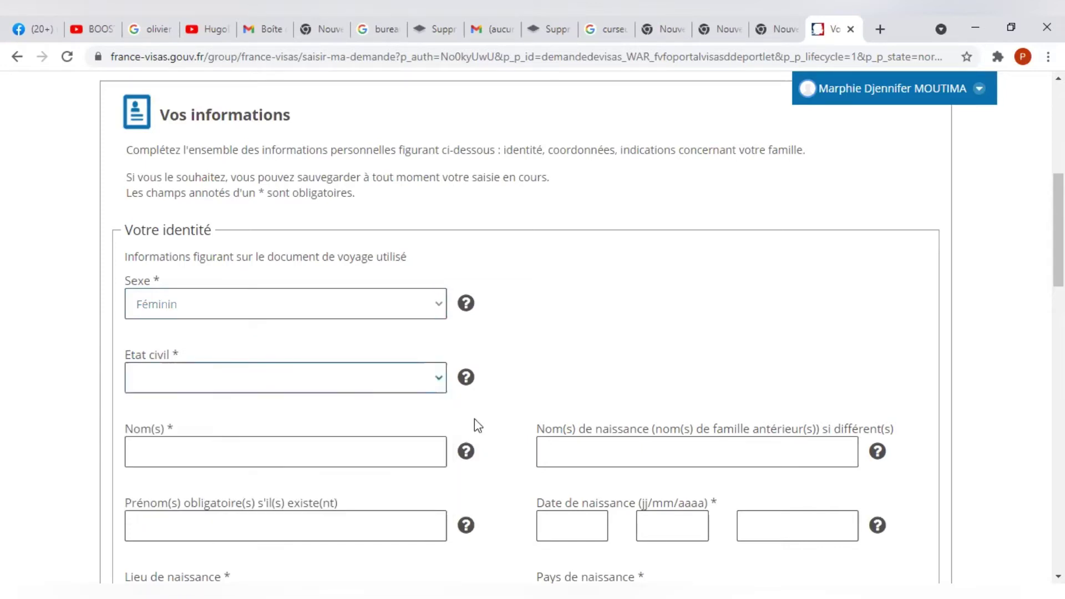
{"action": "left_click", "coordinate": [373, 454]}
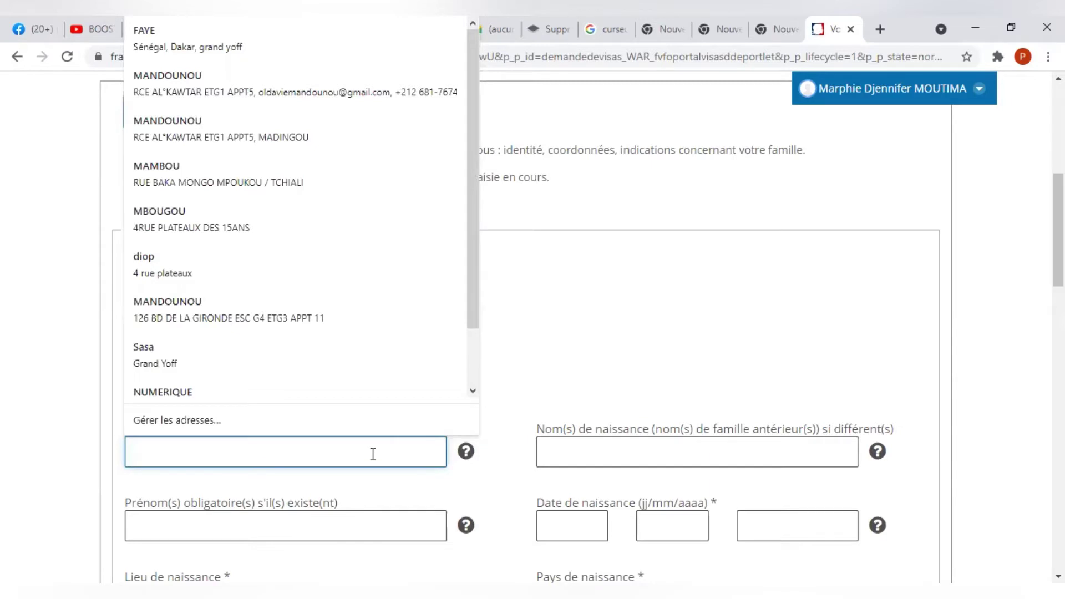
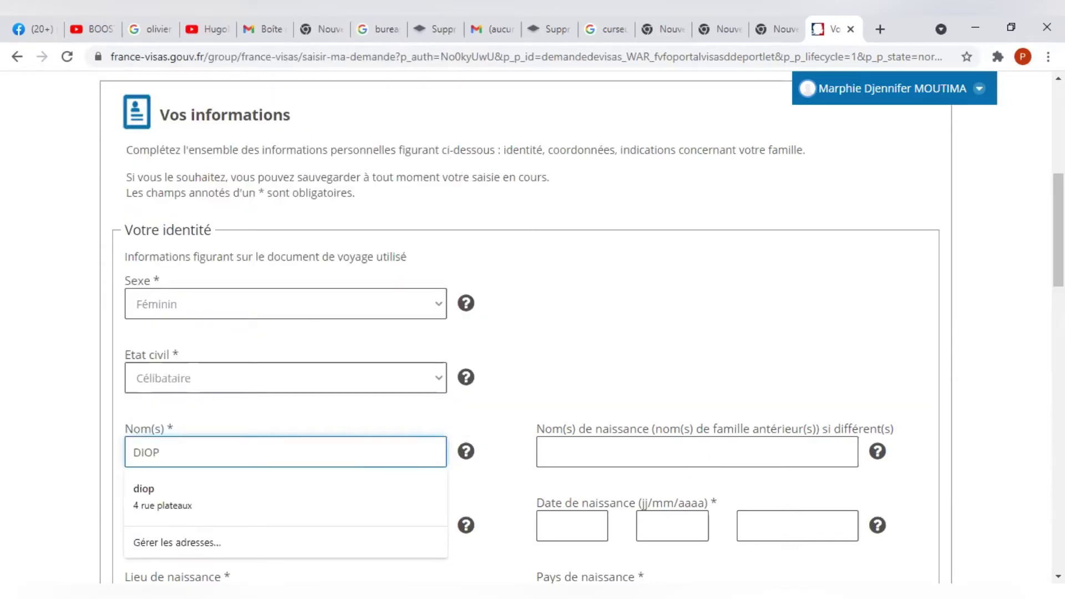
Enter the applicant's surname in Nom(s) and first name in Prénom(s).
{"action": "scroll", "coordinate": [558, 505], "scroll_direction": "down", "scroll_amount": 2}
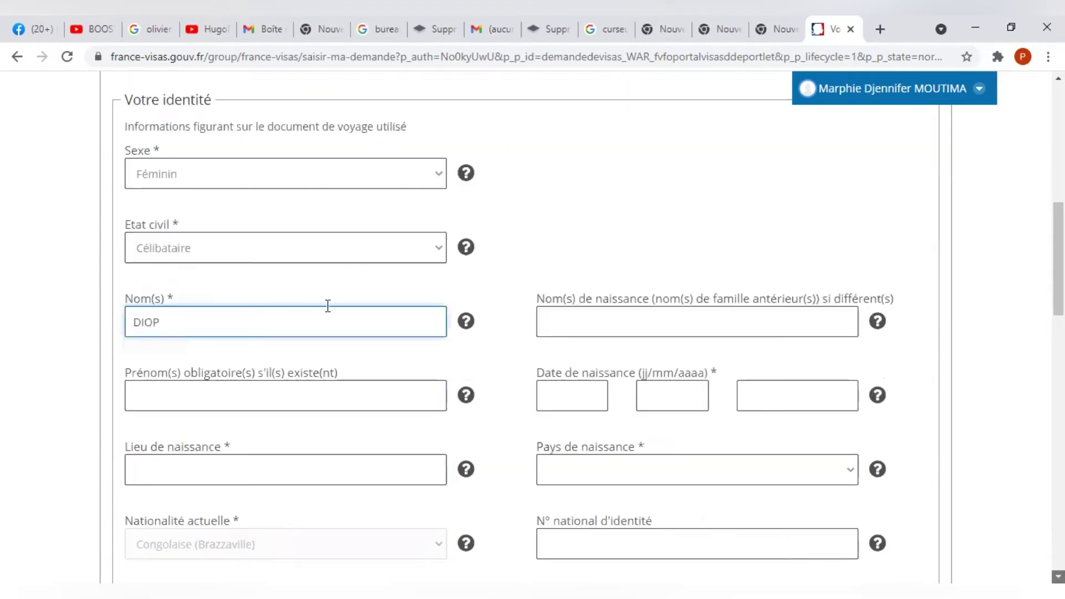
{"action": "scroll", "coordinate": [326, 304], "scroll_direction": "down", "scroll_amount": 2}
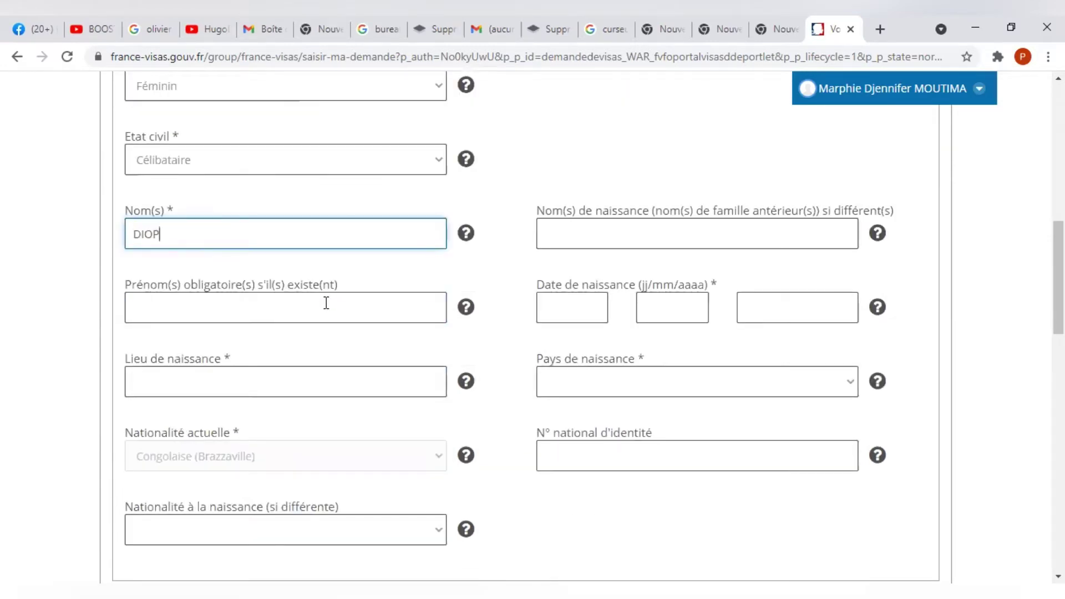
{"action": "left_click", "coordinate": [327, 303]}
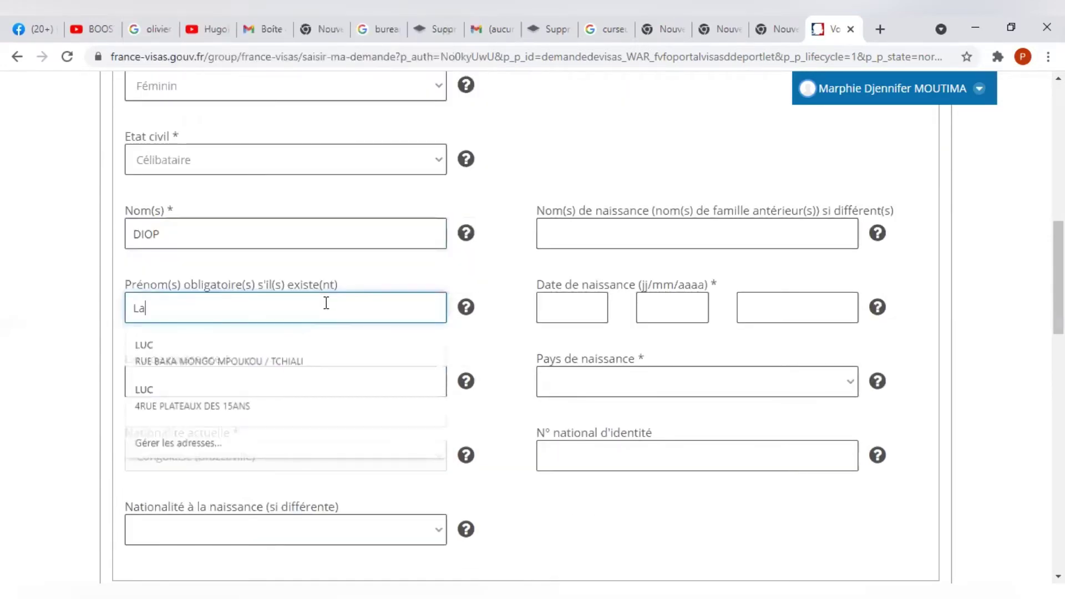
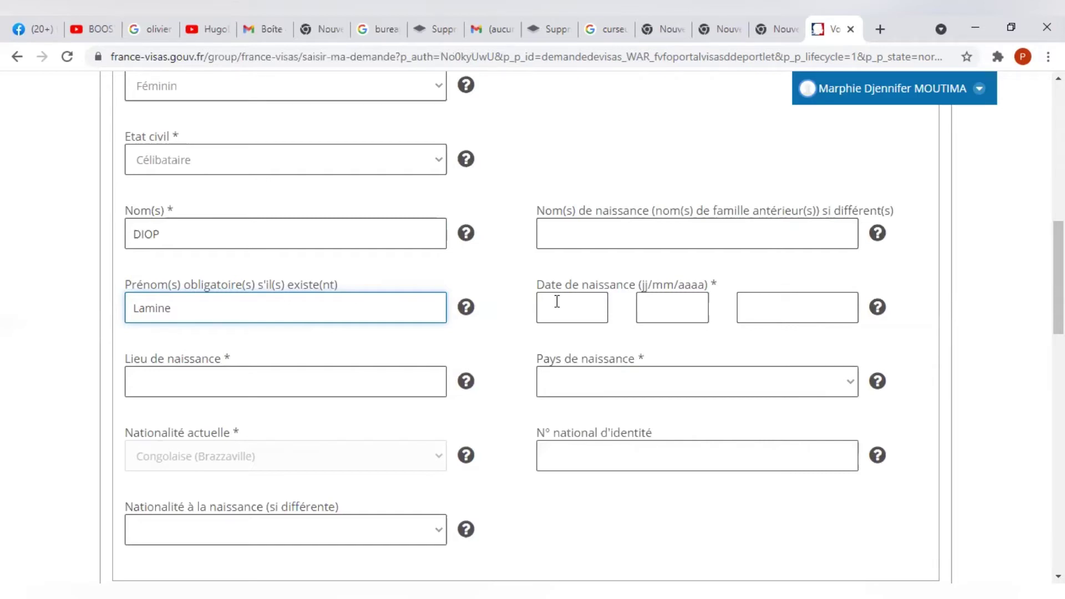
{"action": "left_click", "coordinate": [580, 305]}
{"action": "type", "text": "22"}
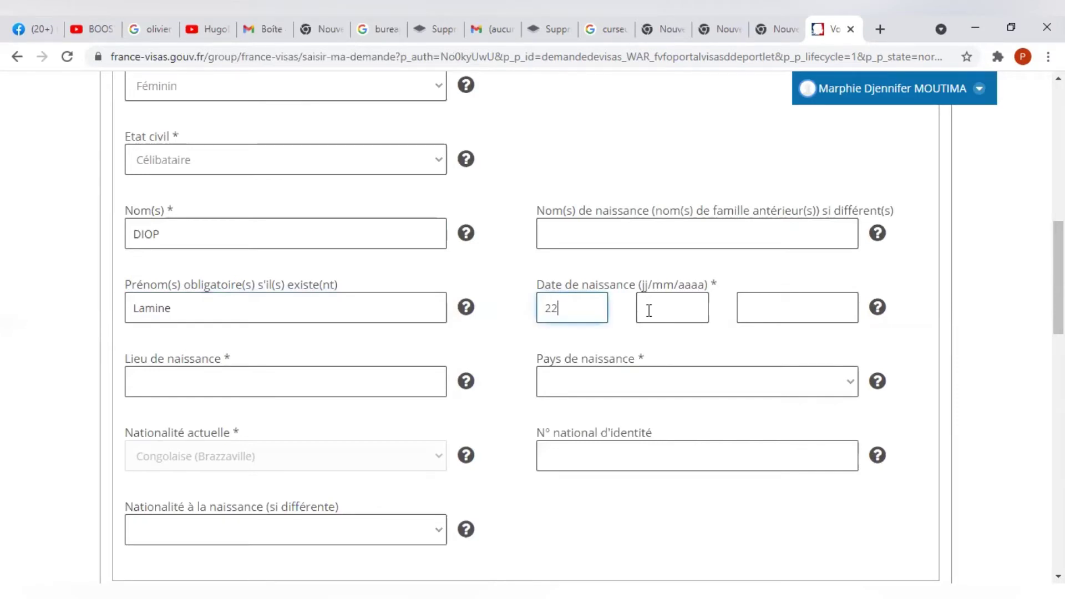
{"action": "left_click", "coordinate": [682, 309]}
{"action": "type", "text": "02"}
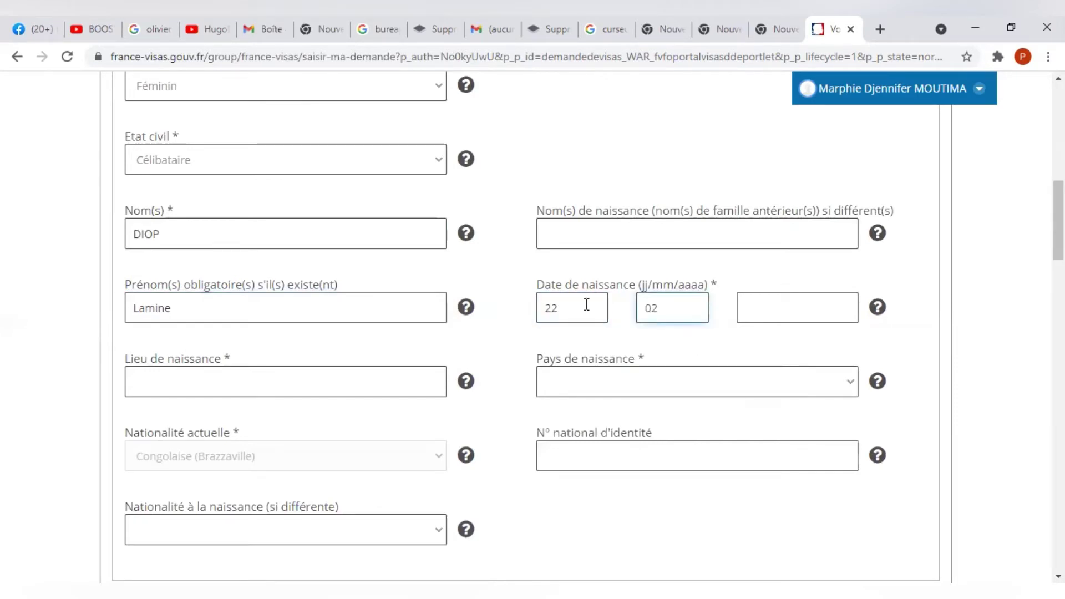
{"action": "double_click", "coordinate": [576, 311]}
{"action": "key", "text": "BackSpace"}
{"action": "type", "text": "04"}
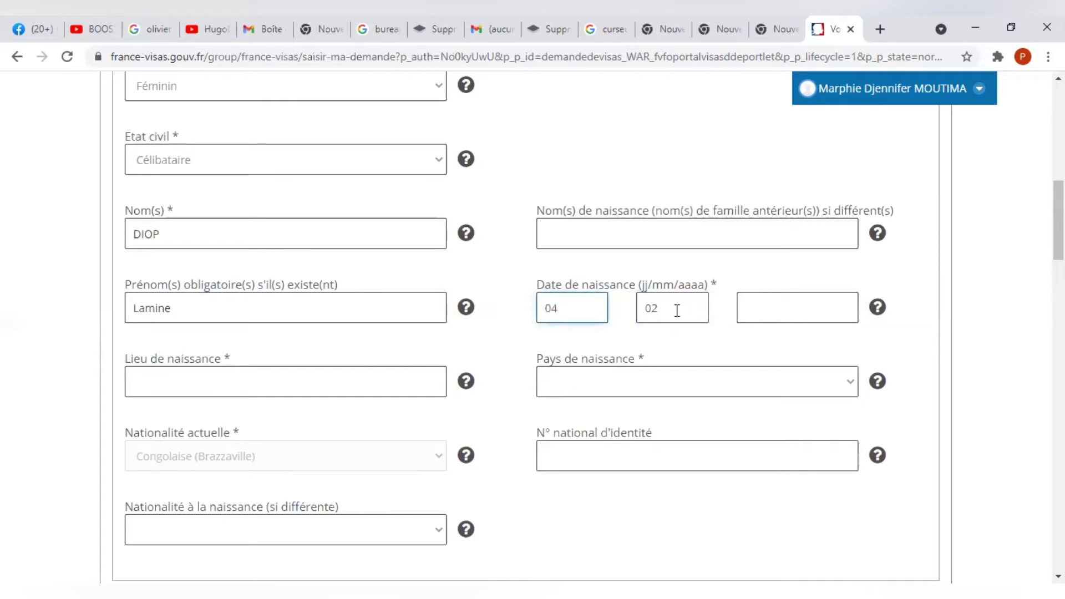
{"action": "left_click", "coordinate": [677, 311]}
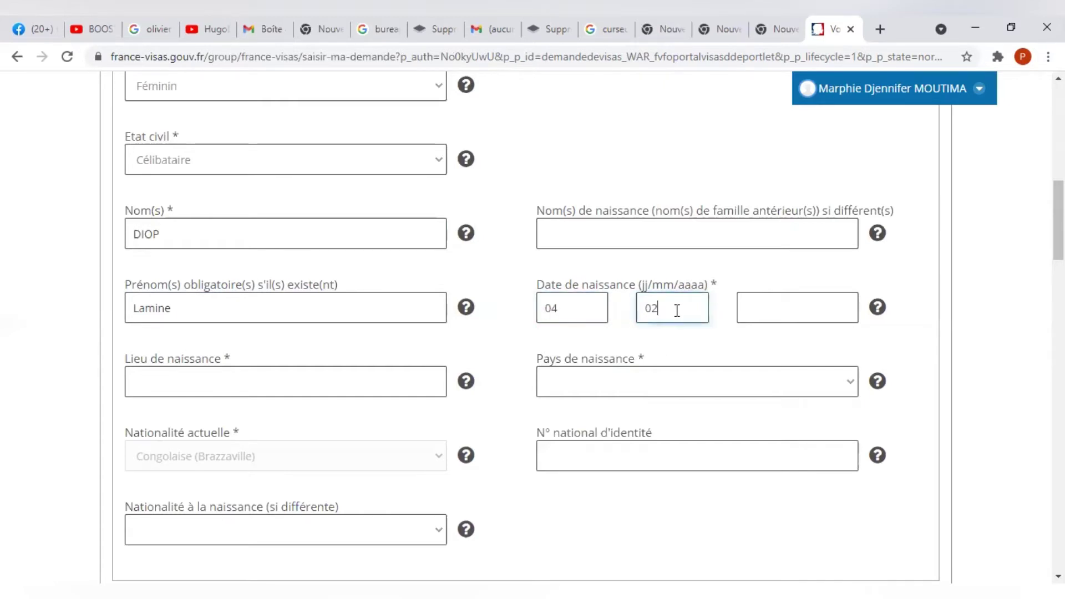
{"action": "left_click", "coordinate": [801, 314]}
{"action": "type", "text": "199"}
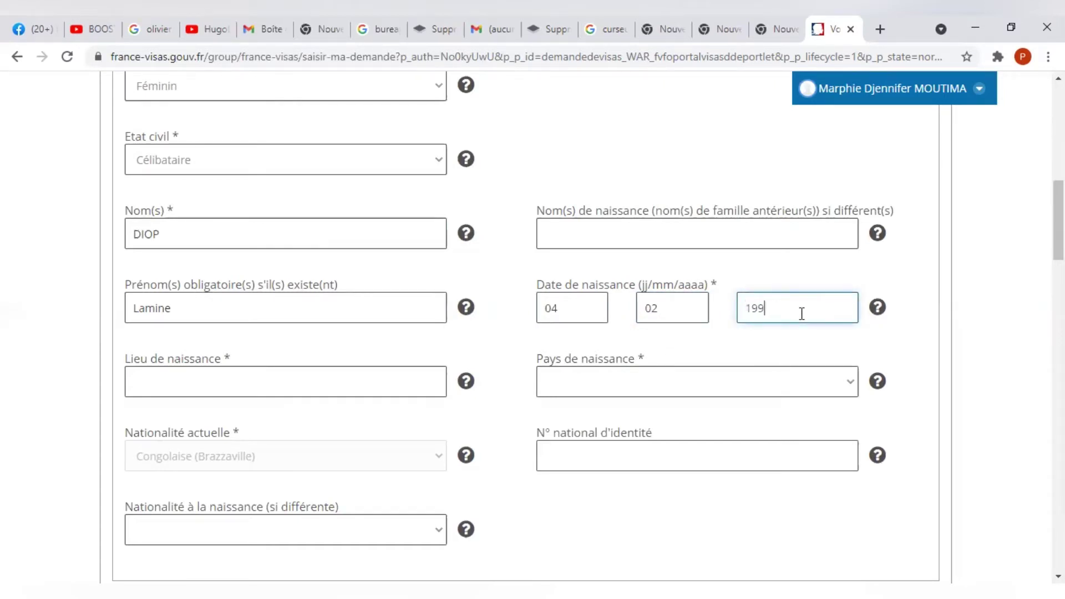
{"action": "type", "text": "3"}
Enter BRAZZAVILLE as the place of birth.
{"action": "left_click", "coordinate": [221, 380]}
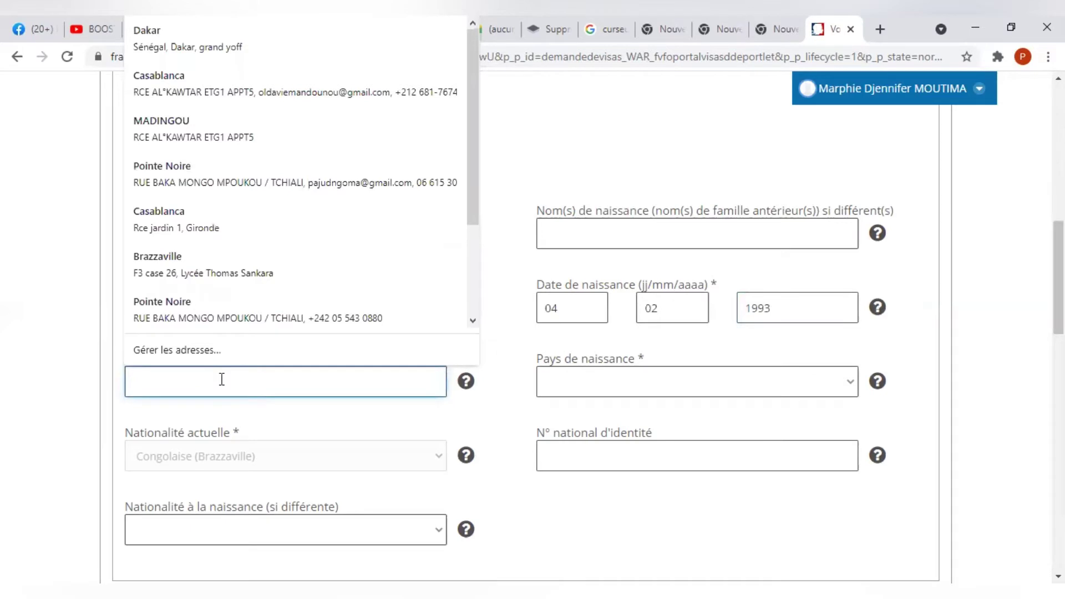
{"action": "type", "text": "BRAZZ"}
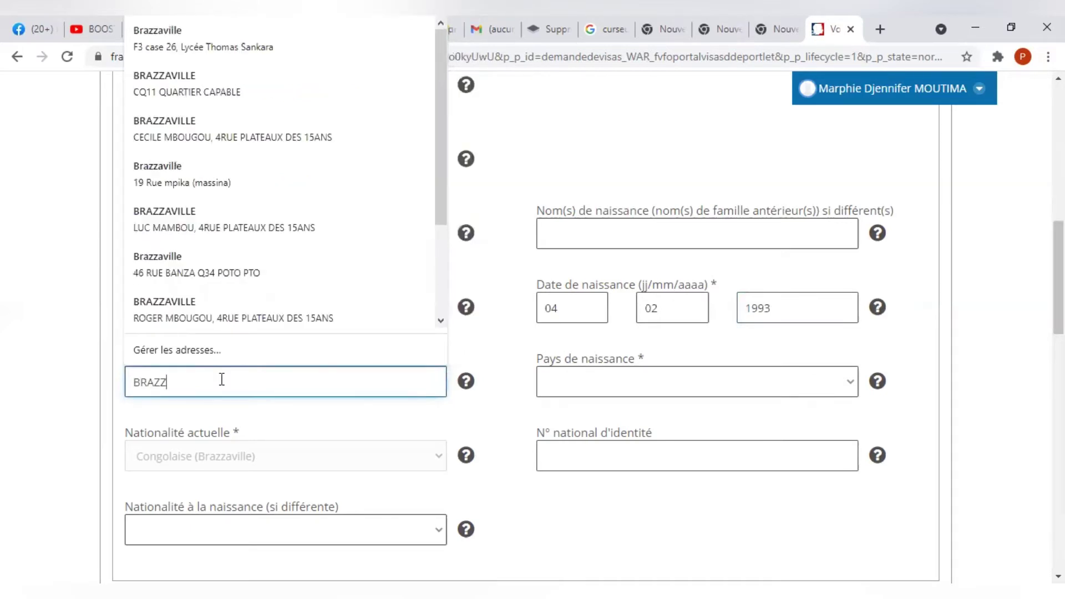
{"action": "type", "text": "AB"}
{"action": "key", "text": "BackSpace"}
{"action": "type", "text": "VILLE"}
{"action": "key", "text": "Escape"}
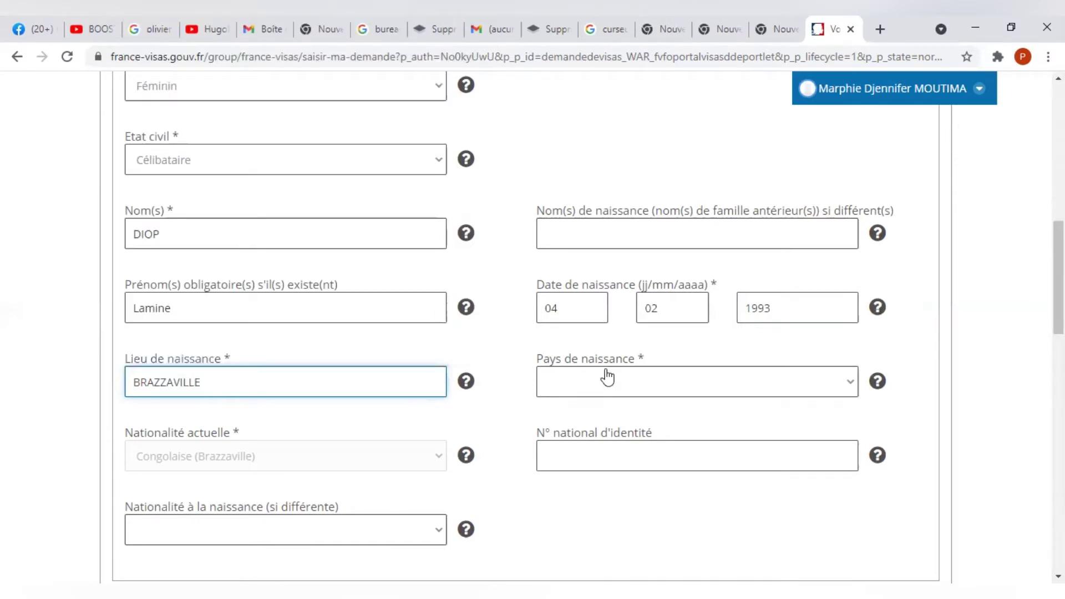
Select Congo (république du) as the country of birth.
{"action": "left_click", "coordinate": [608, 377]}
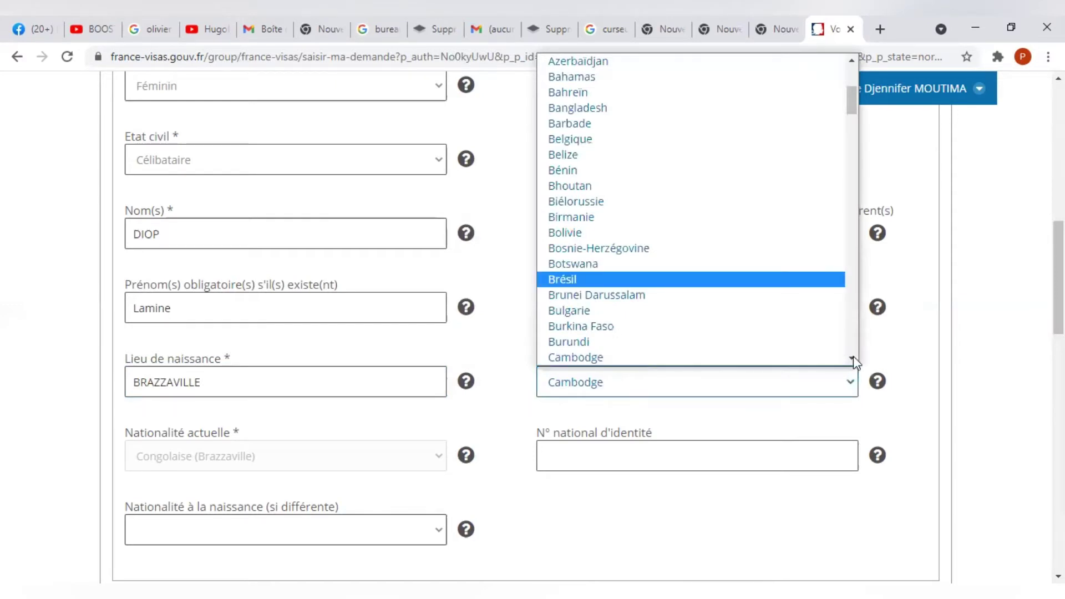
{"action": "scroll", "coordinate": [854, 356], "scroll_direction": "down", "scroll_amount": 4}
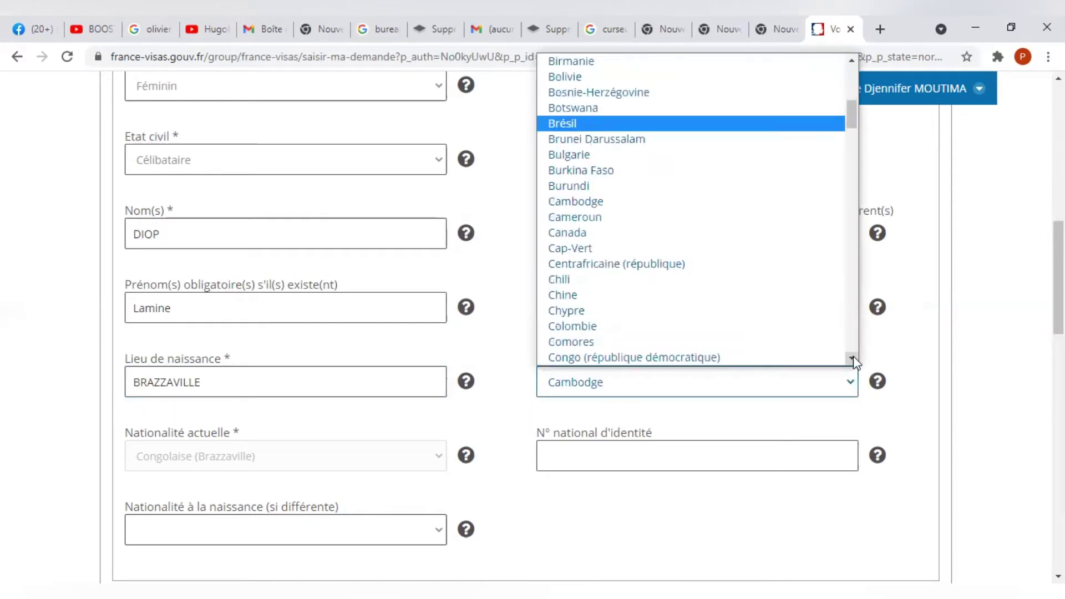
{"action": "scroll", "coordinate": [719, 347], "scroll_direction": "down", "scroll_amount": 1}
{"action": "left_click", "coordinate": [717, 341]}
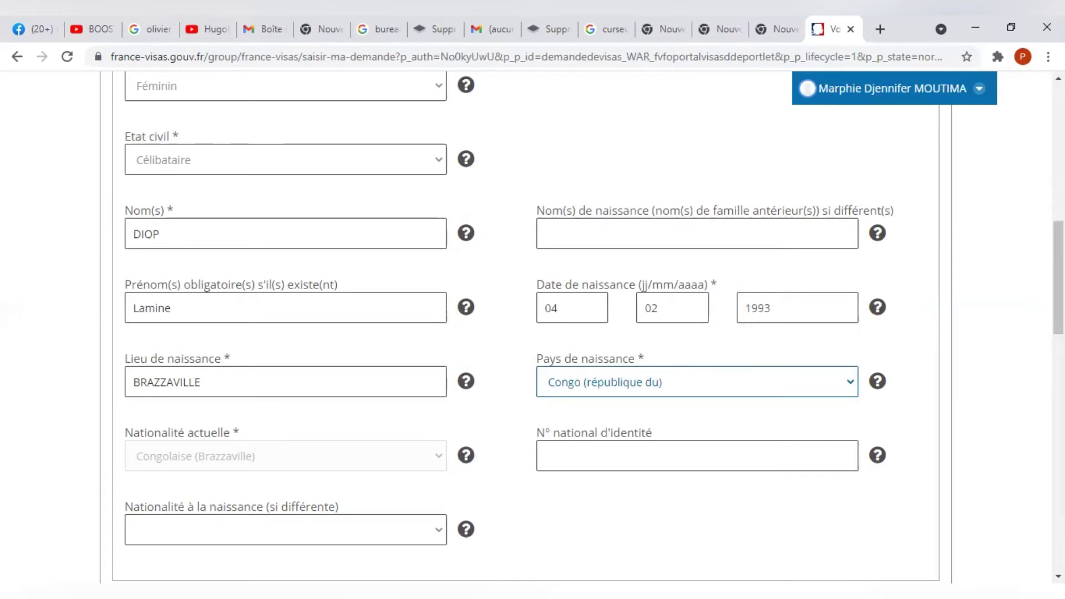
{"action": "scroll", "coordinate": [588, 281], "scroll_direction": "down", "scroll_amount": 1}
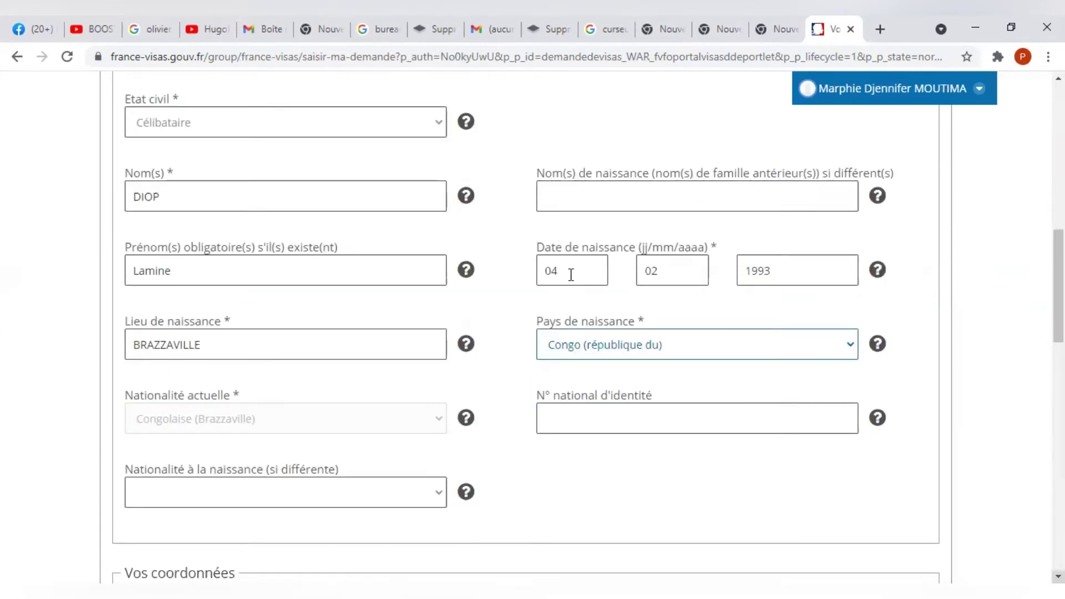
Fill in the applicant's street address, postal code and city BRAZZAVILLE in Vos coordonnées.
{"action": "scroll", "coordinate": [610, 267], "scroll_direction": "down", "scroll_amount": 3}
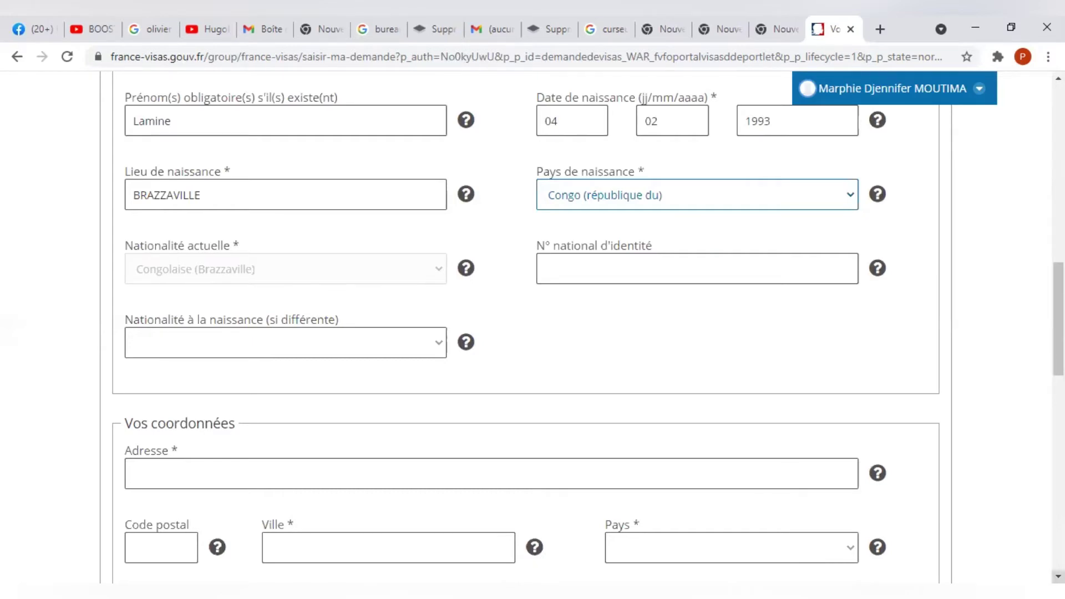
{"action": "scroll", "coordinate": [526, 327], "scroll_direction": "down", "scroll_amount": 1}
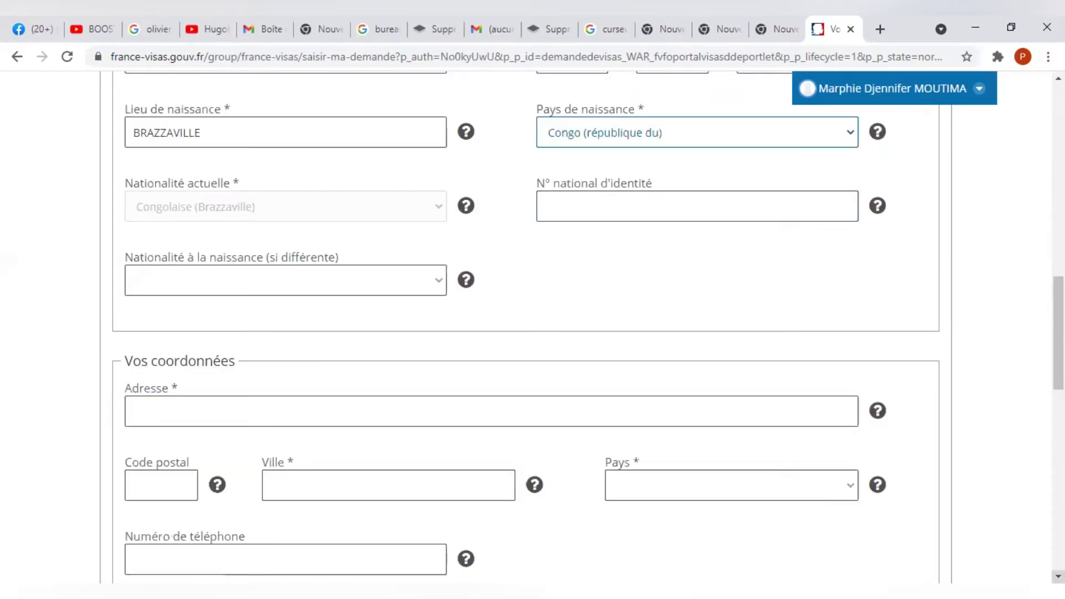
{"action": "scroll", "coordinate": [526, 328], "scroll_direction": "down", "scroll_amount": 2}
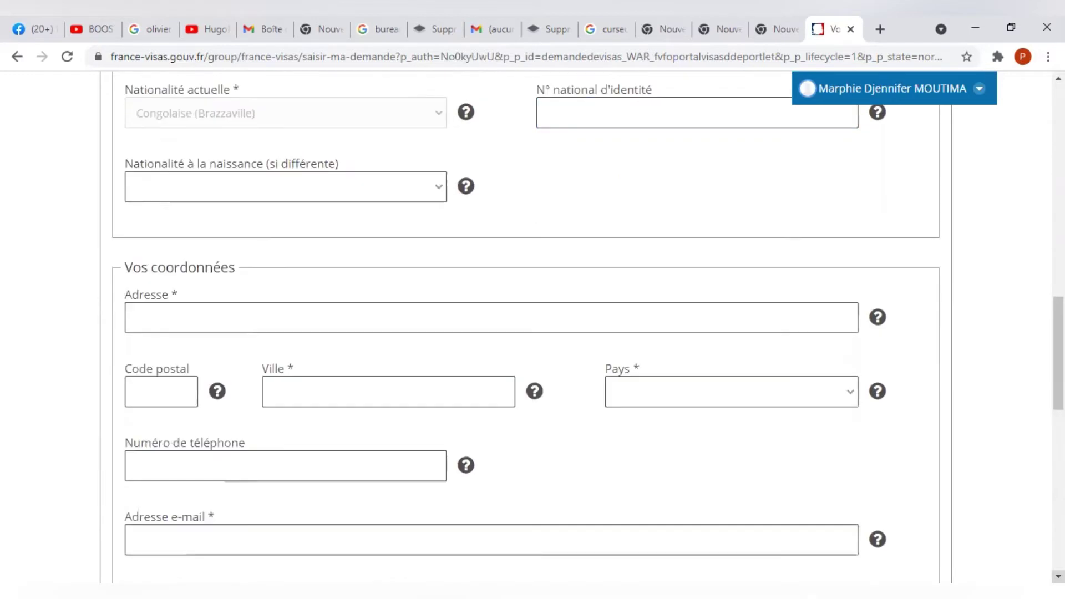
{"action": "scroll", "coordinate": [297, 159], "scroll_direction": "down", "scroll_amount": 3}
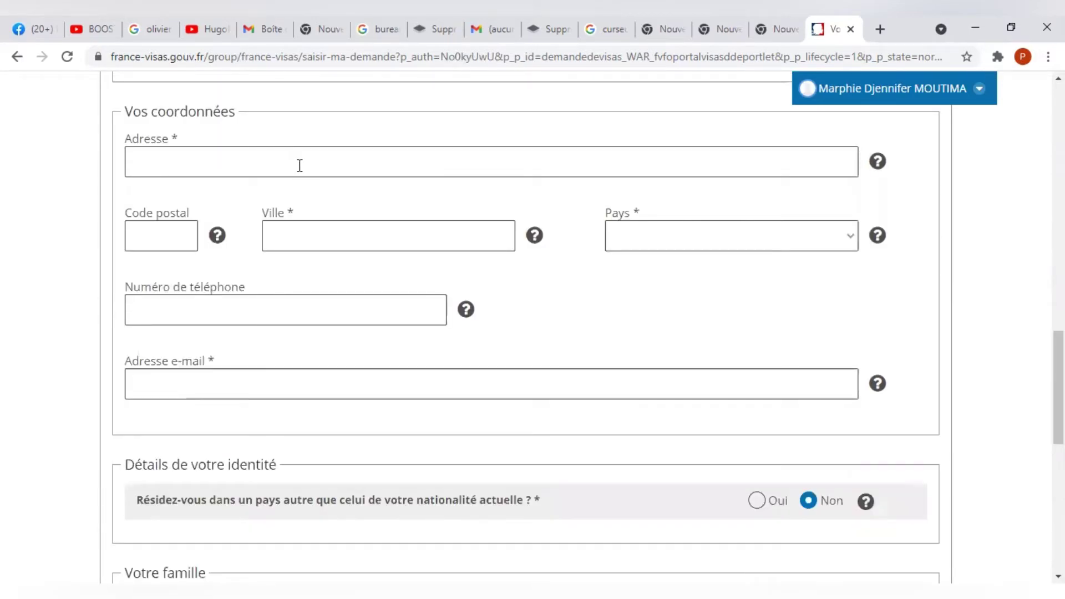
{"action": "left_click", "coordinate": [300, 165]}
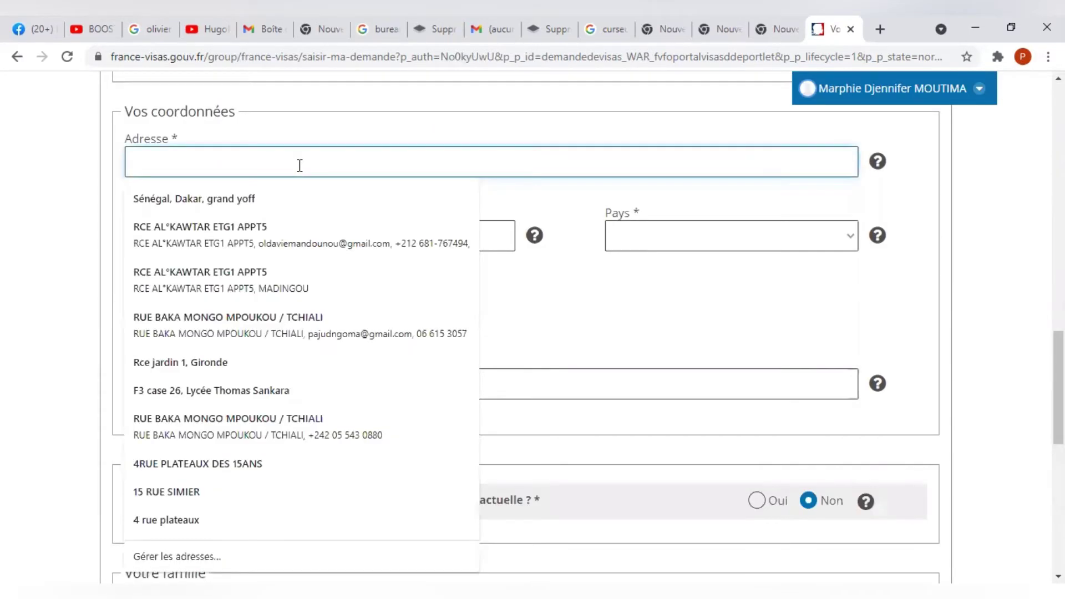
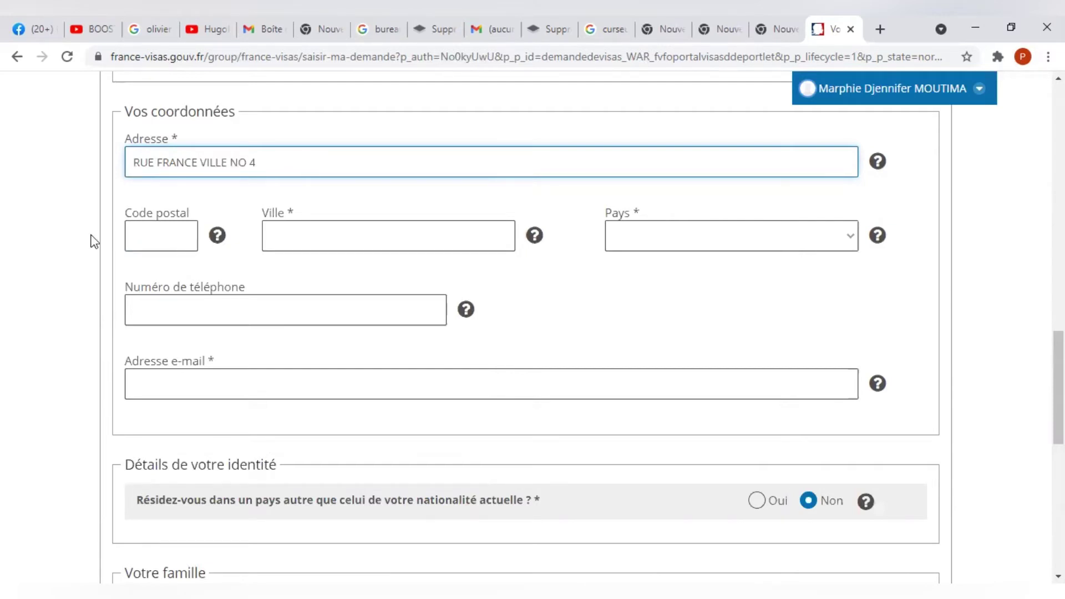
{"action": "left_click", "coordinate": [155, 235]}
{"action": "type", "text": "0000"}
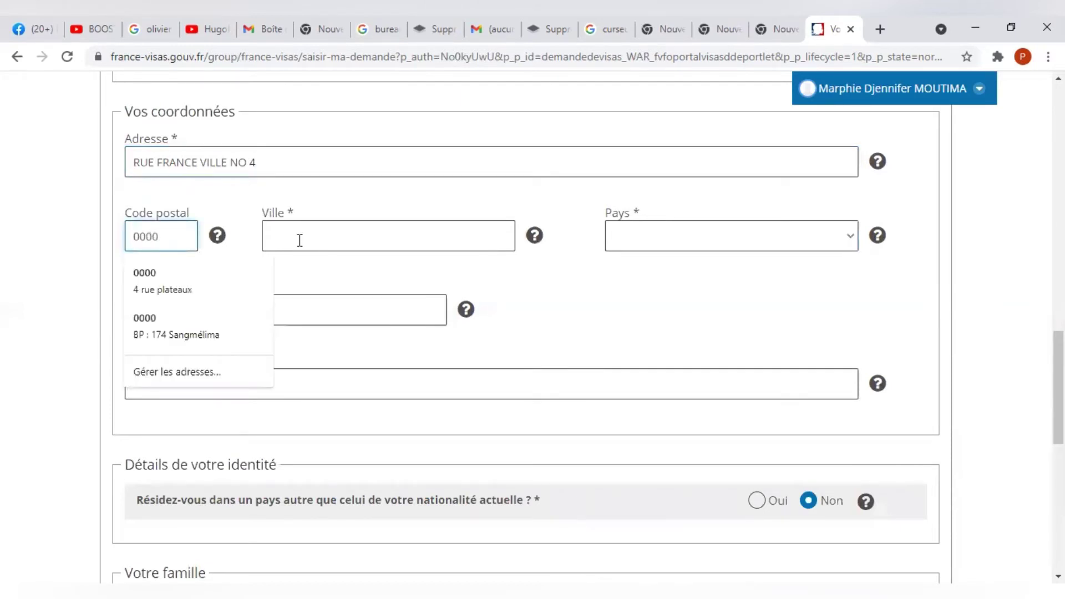
{"action": "left_click", "coordinate": [300, 240]}
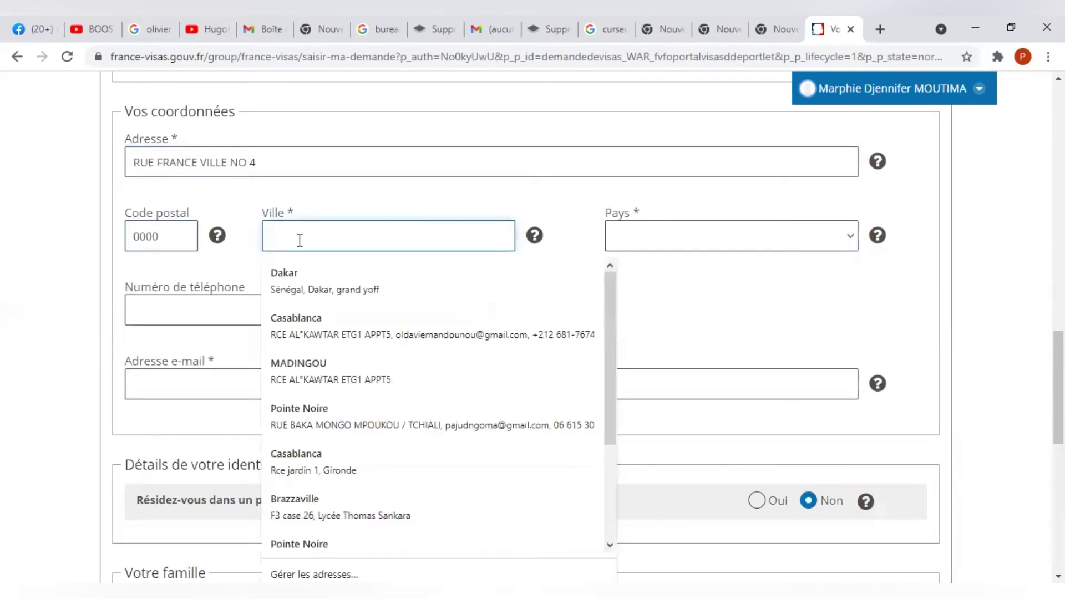
{"action": "type", "text": "BRAZZAVILLE"}
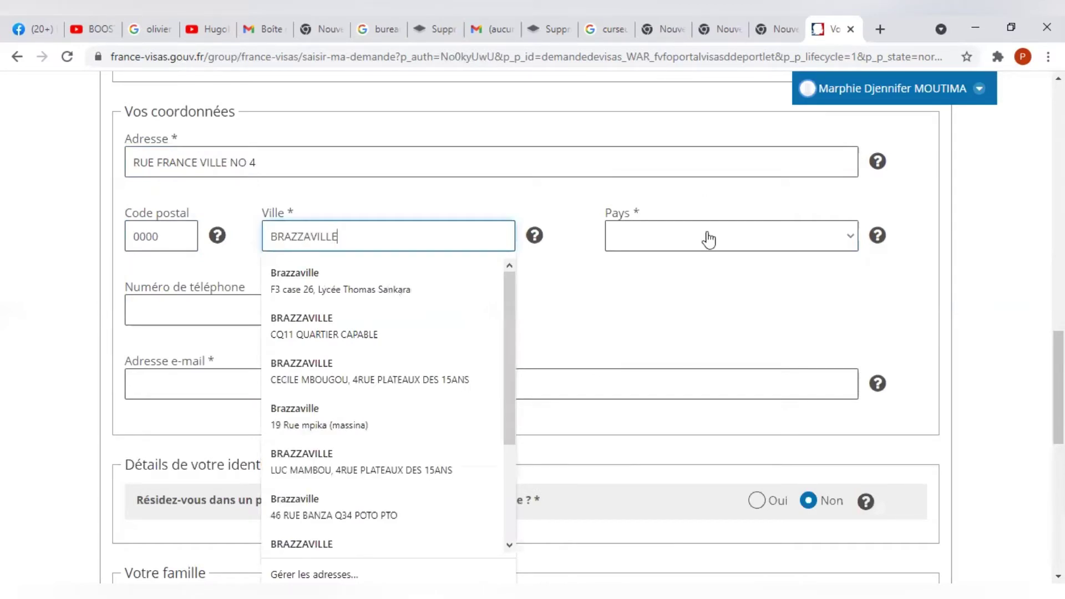
Select Congo (république du) as the contact address country.
{"action": "left_click", "coordinate": [708, 240]}
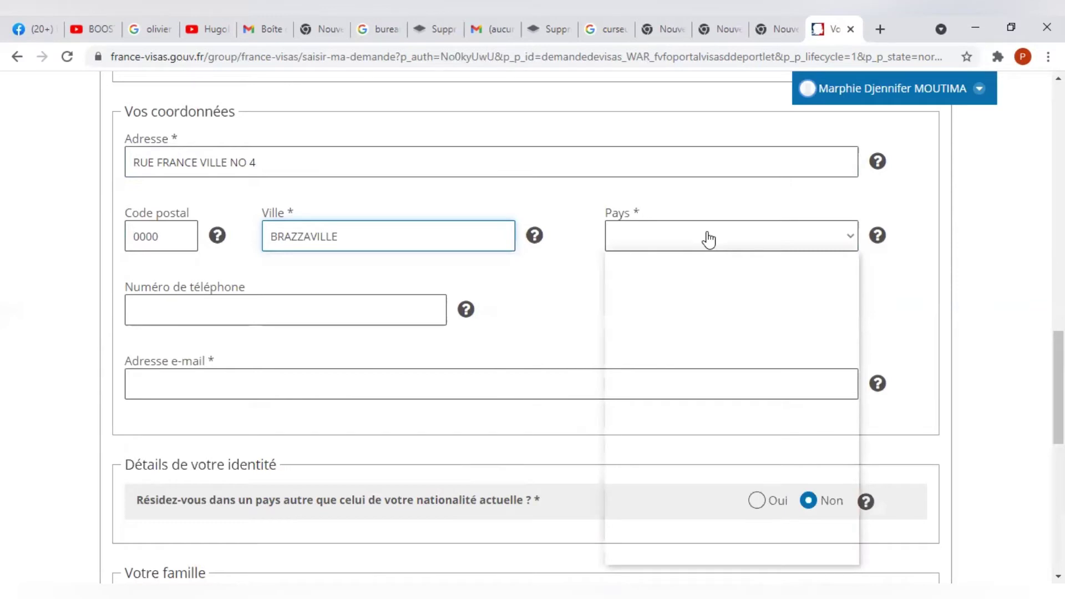
{"action": "key", "text": "c"}
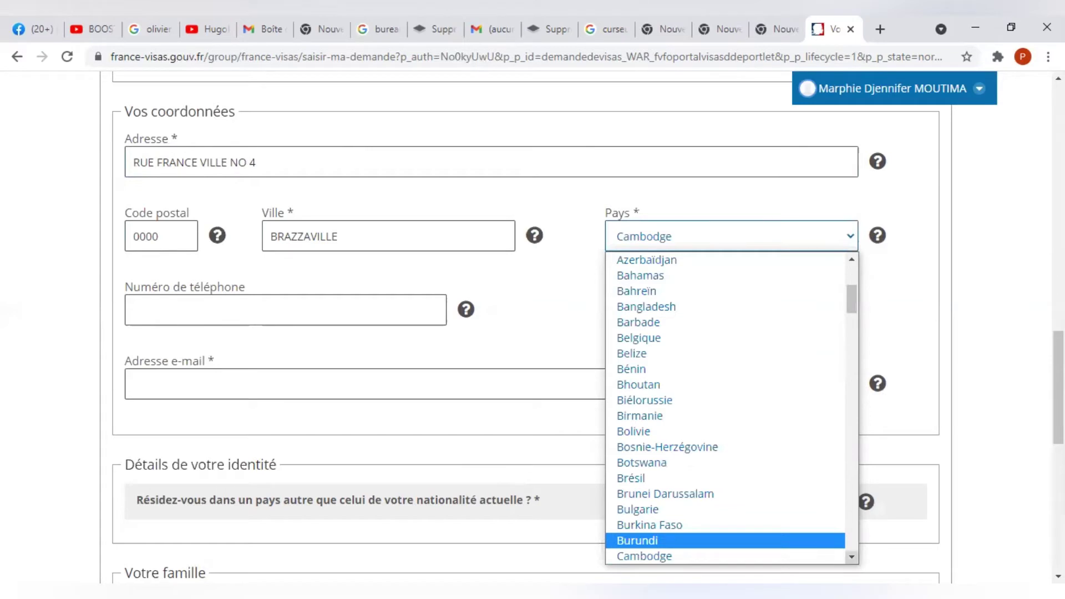
{"action": "scroll", "coordinate": [743, 489], "scroll_direction": "down", "scroll_amount": 4}
{"action": "scroll", "coordinate": [741, 438], "scroll_direction": "down", "scroll_amount": 1}
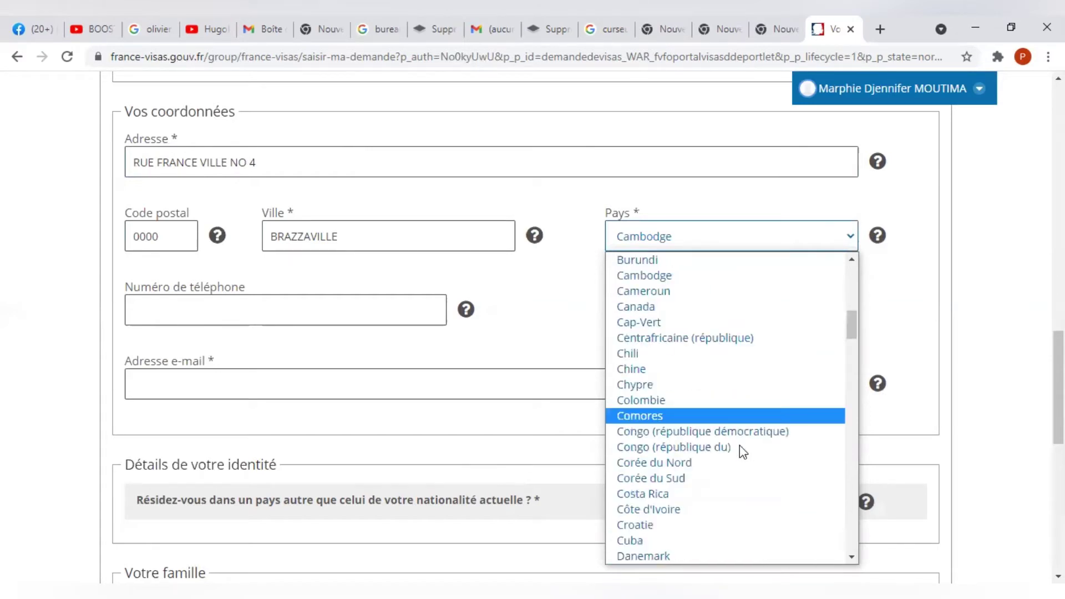
{"action": "left_click", "coordinate": [742, 448]}
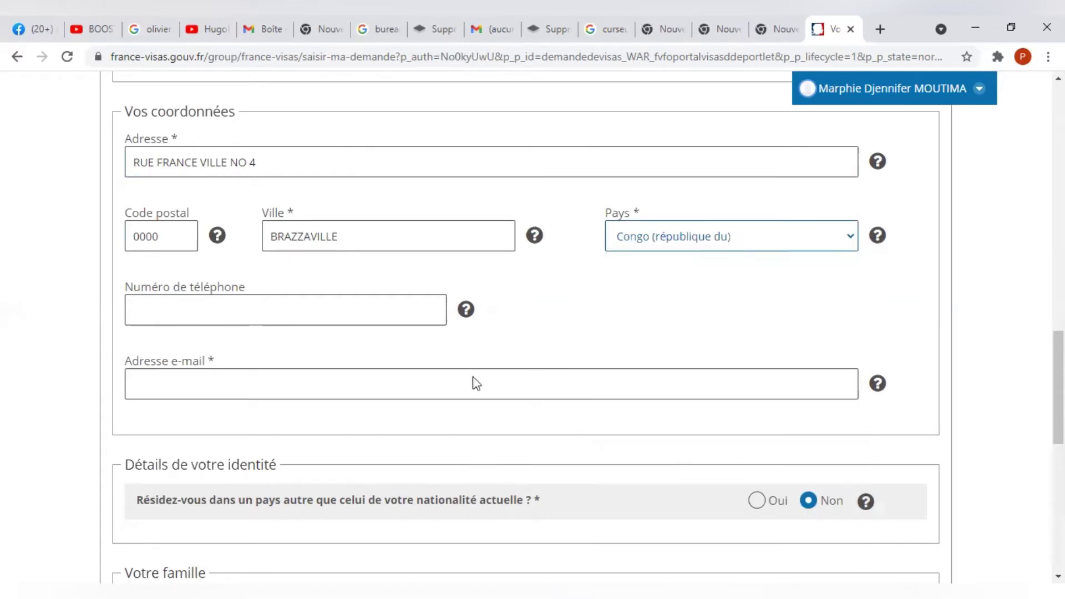
Enter the applicant's phone number and e-mail address.
{"action": "left_click", "coordinate": [262, 311]}
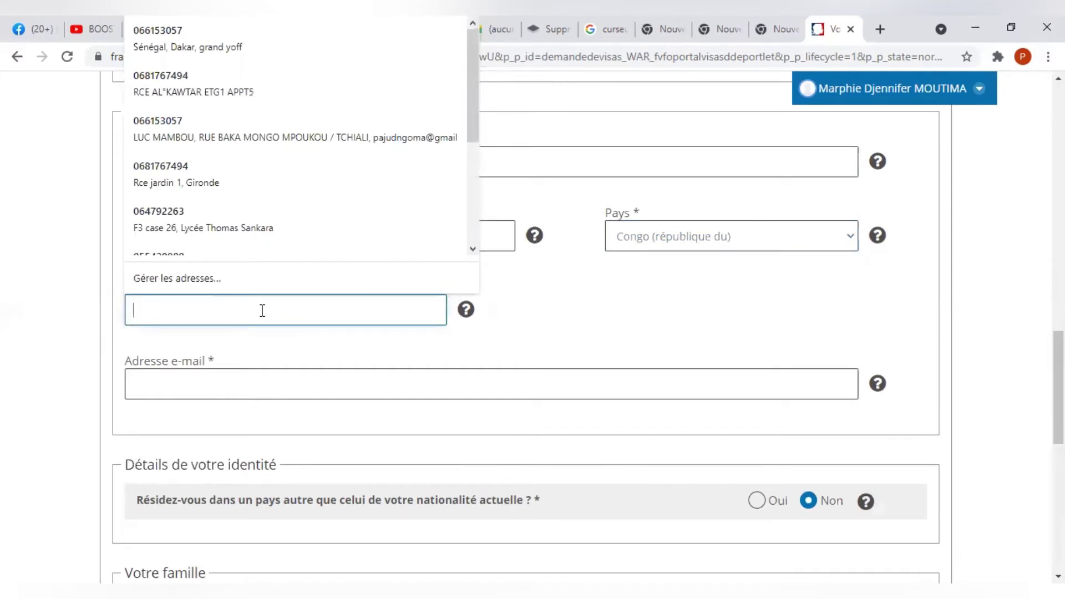
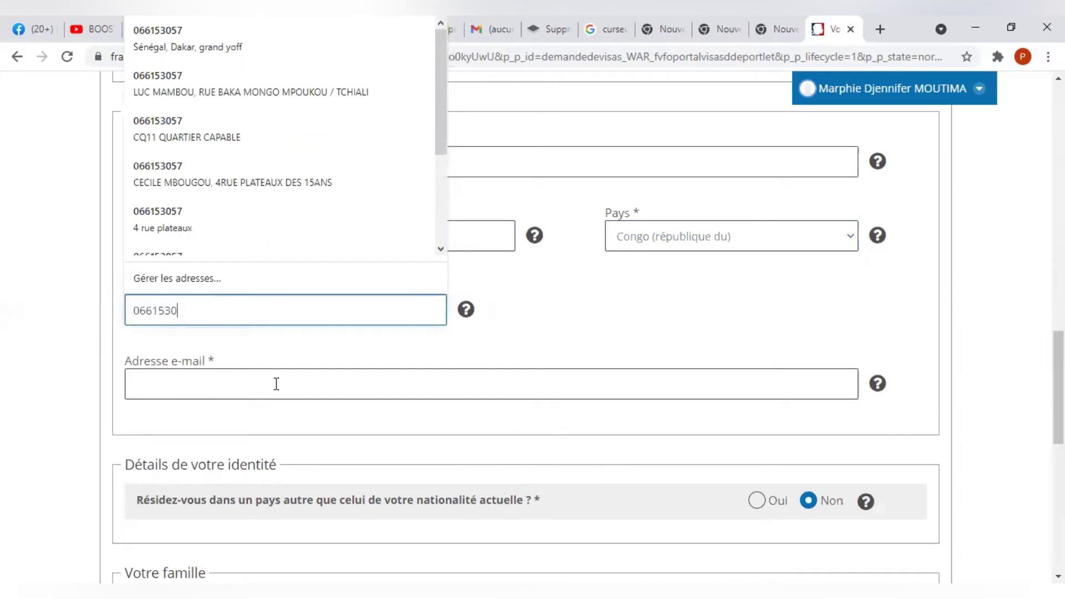
{"action": "key", "text": "Escape"}
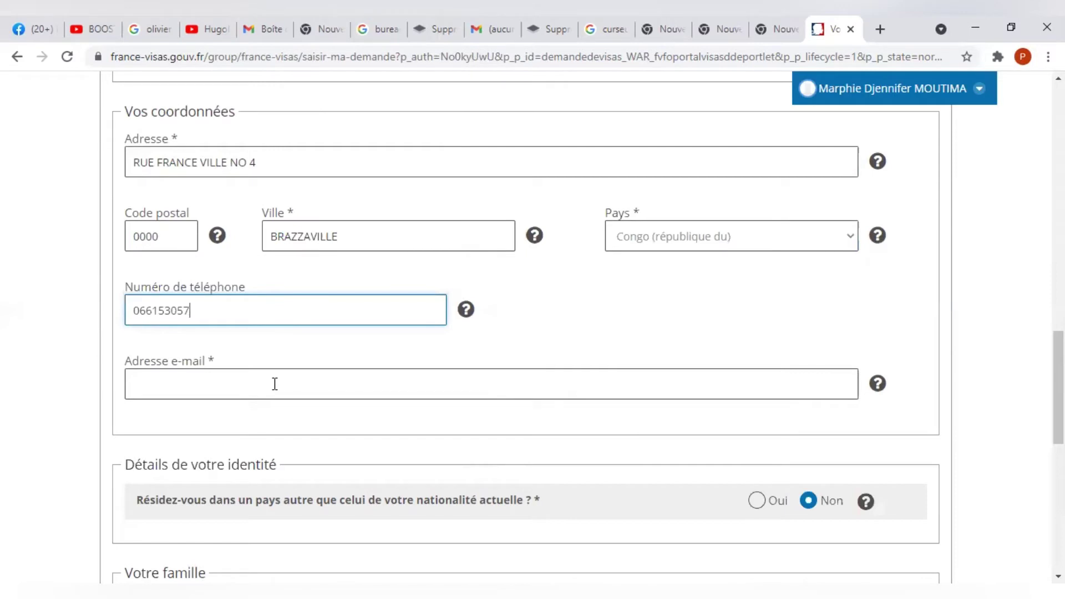
{"action": "left_click", "coordinate": [274, 384]}
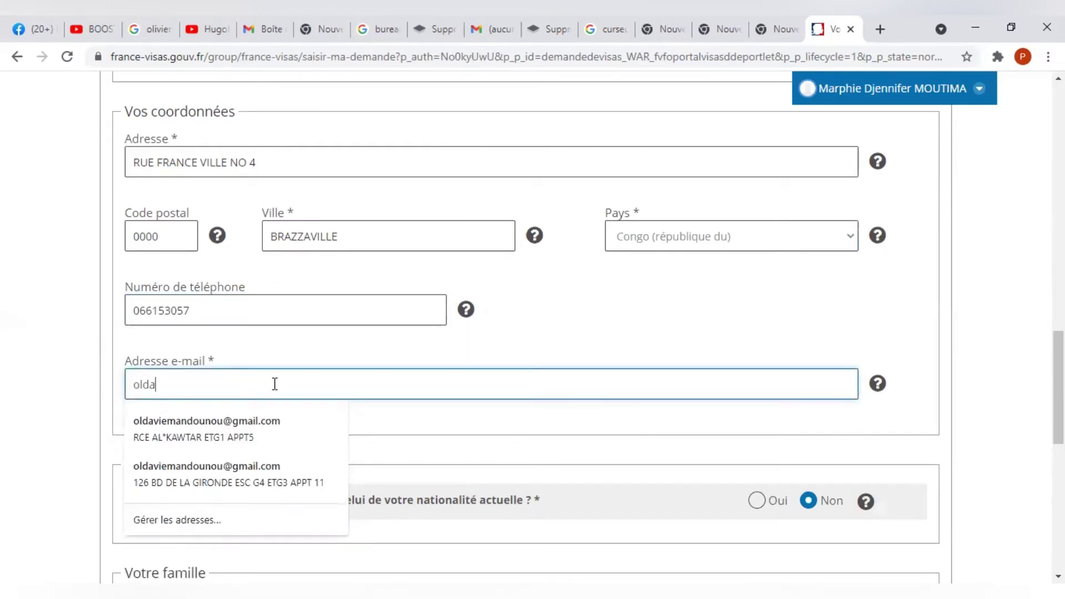
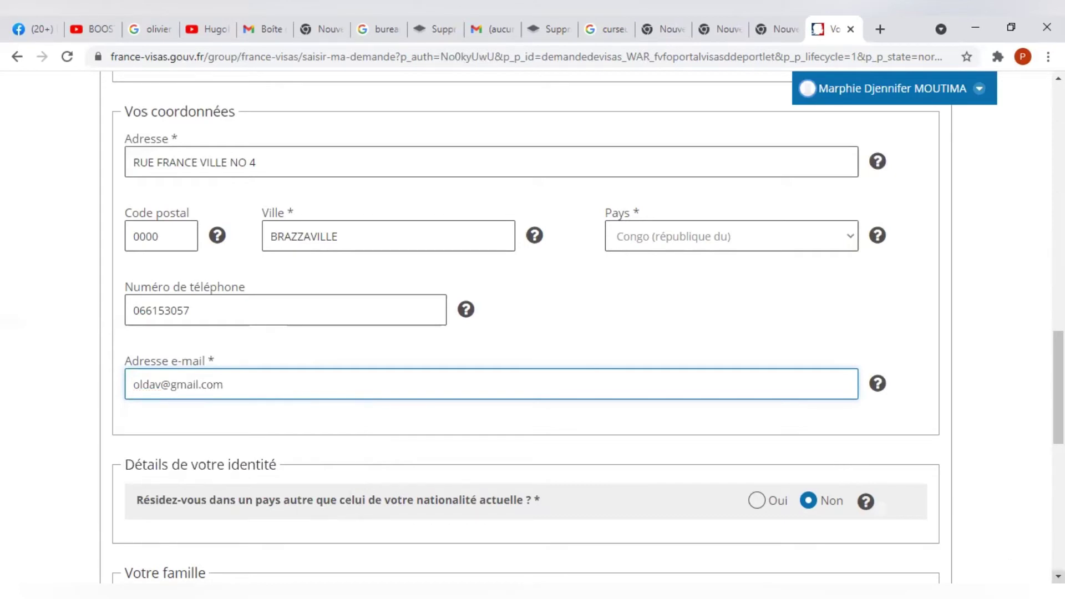
{"action": "scroll", "coordinate": [623, 319], "scroll_direction": "down", "scroll_amount": 2}
{"action": "scroll", "coordinate": [623, 318], "scroll_direction": "down", "scroll_amount": 3}
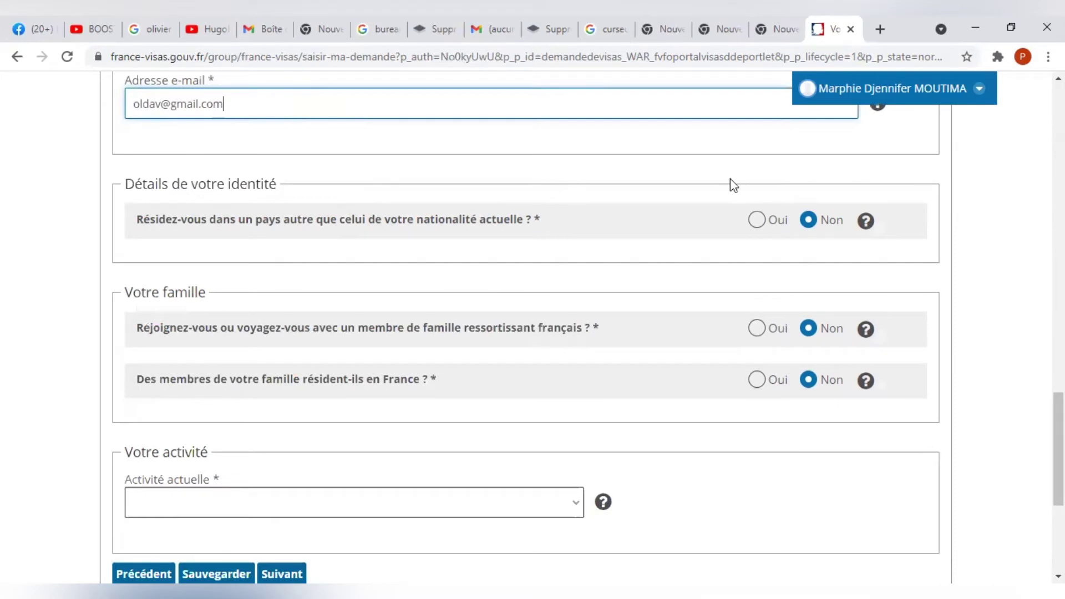
{"action": "left_click", "coordinate": [758, 222]}
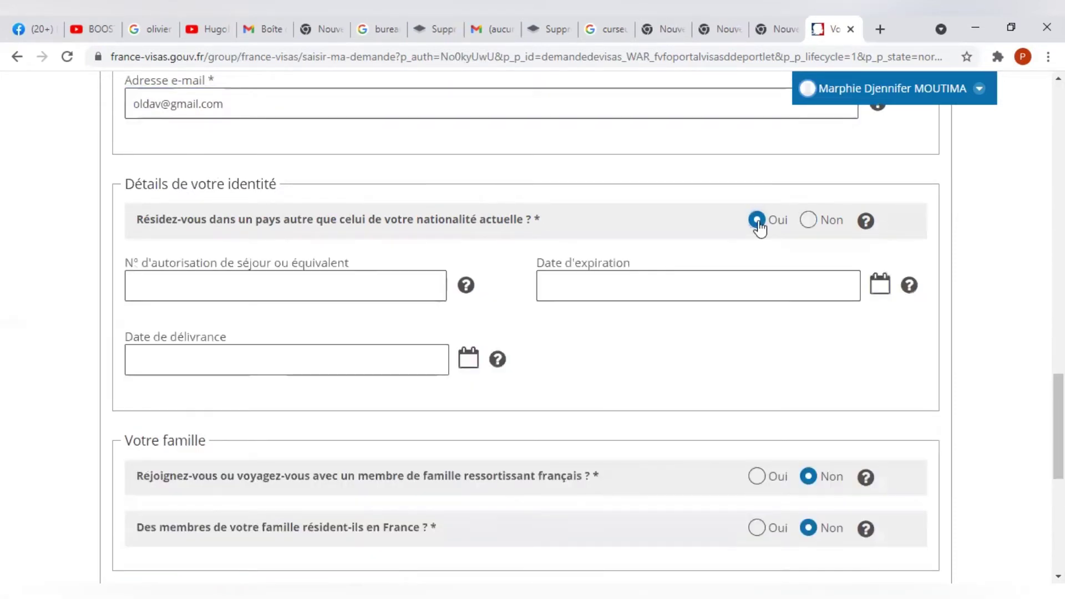
{"action": "left_click", "coordinate": [810, 221]}
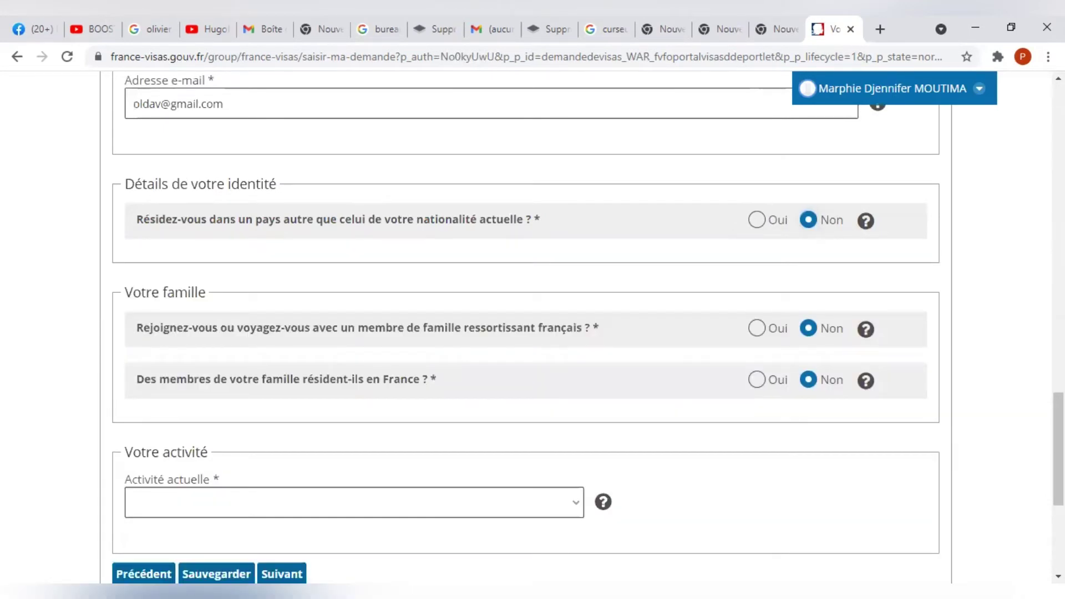
{"action": "scroll", "coordinate": [526, 327], "scroll_direction": "down", "scroll_amount": 3}
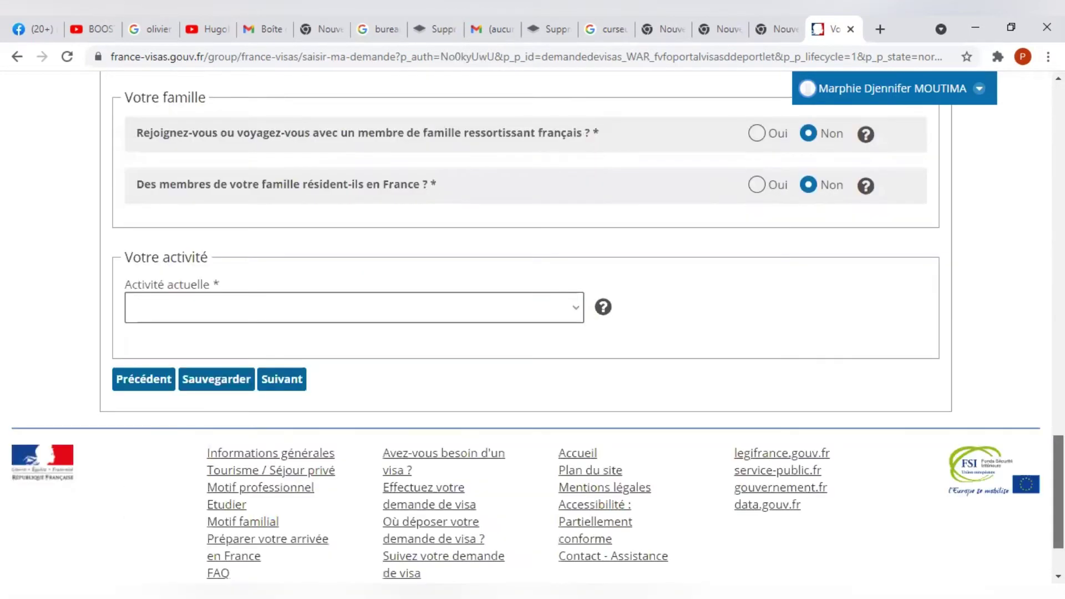
{"action": "scroll", "coordinate": [526, 327], "scroll_direction": "up", "scroll_amount": 2}
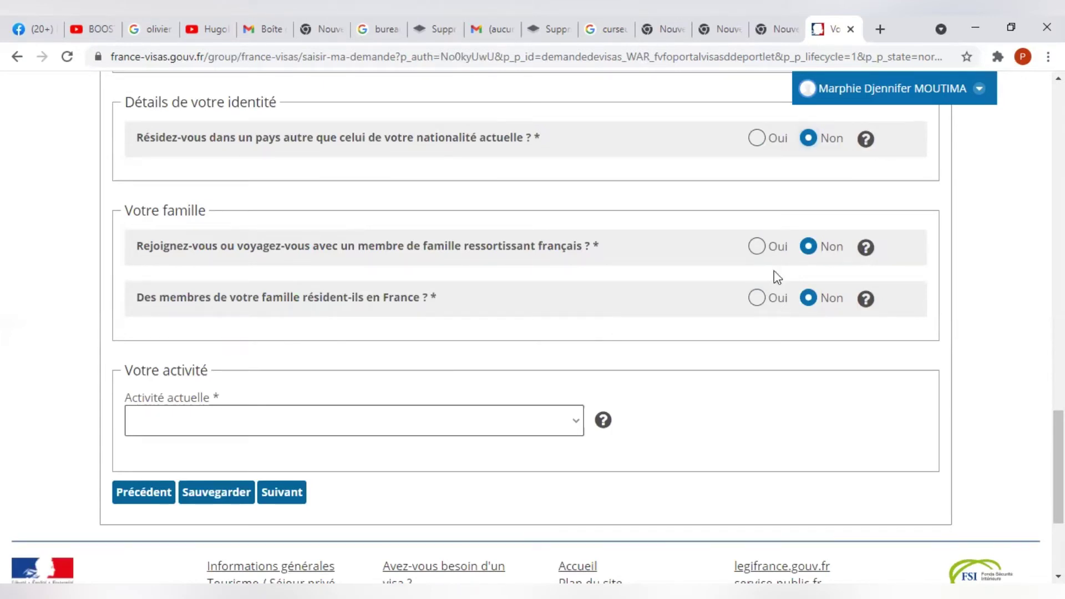
{"action": "left_click", "coordinate": [758, 299]}
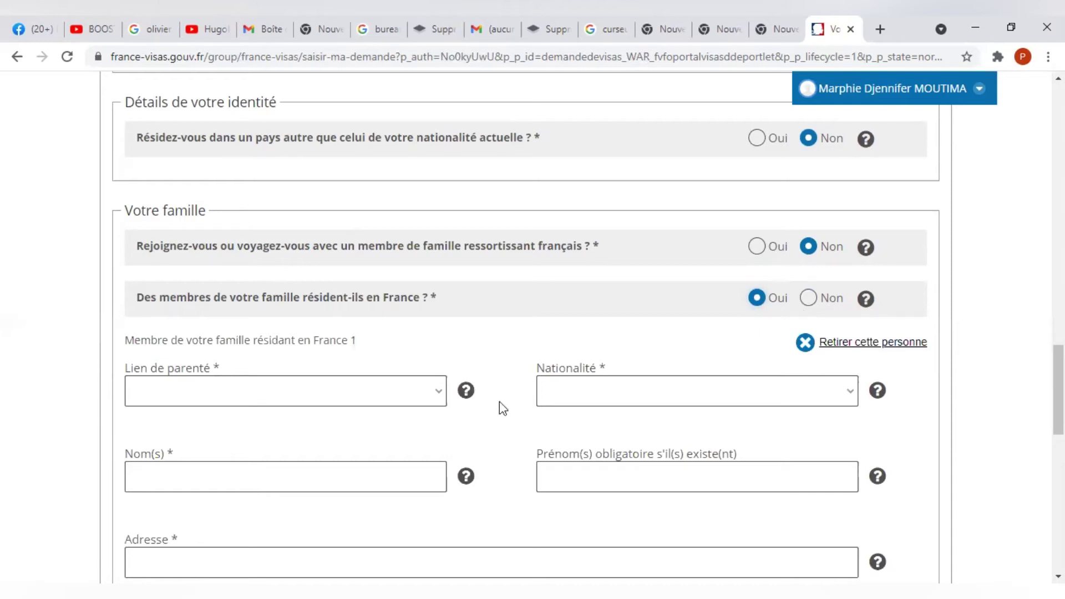
{"action": "left_click", "coordinate": [809, 299]}
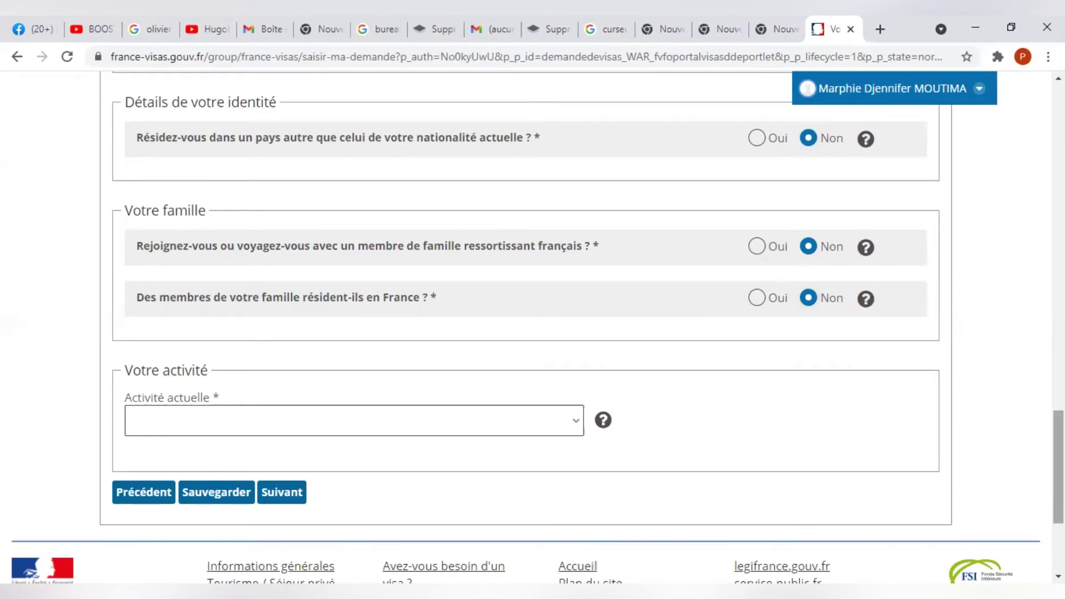
{"action": "scroll", "coordinate": [167, 267], "scroll_direction": "down", "scroll_amount": 3}
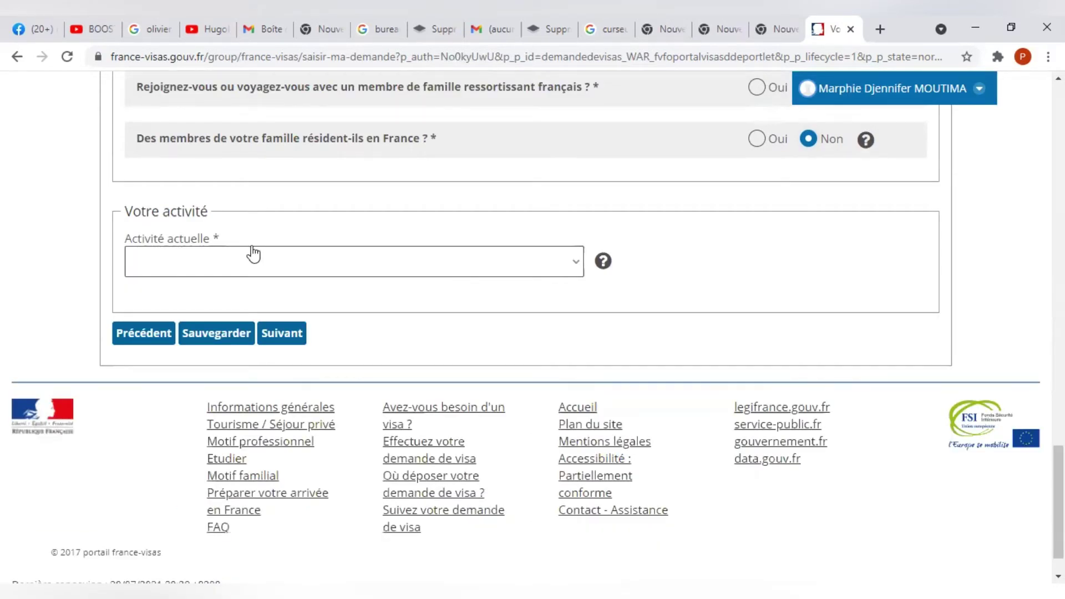
Choose Elève, Etudiant, stagiaire as Activité actuelle and Enseignement as Secteur d'activité.
{"action": "left_click", "coordinate": [325, 268]}
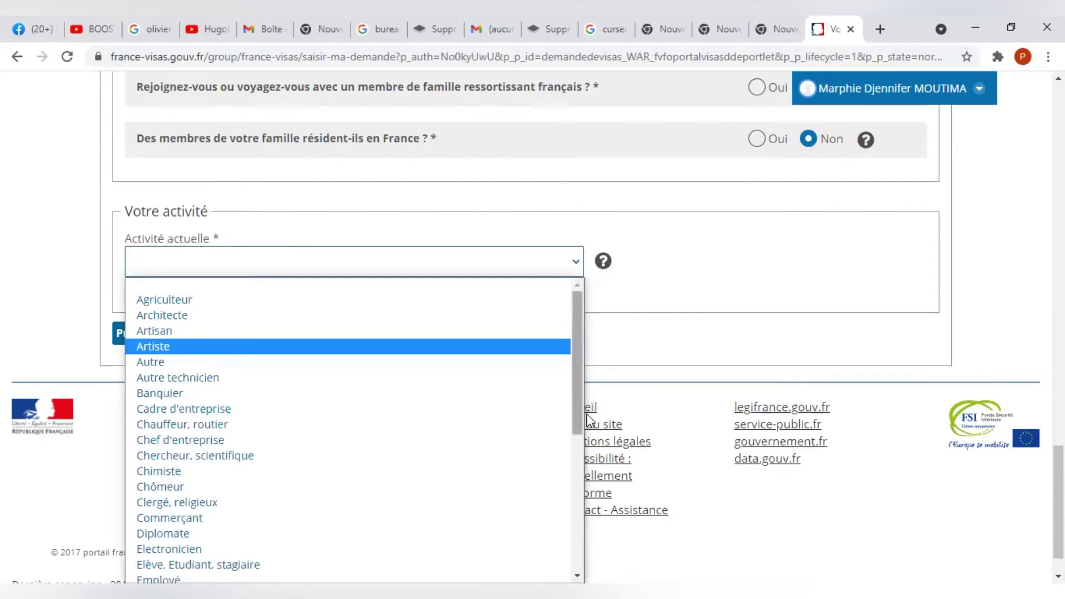
{"action": "scroll", "coordinate": [592, 432], "scroll_direction": "down", "scroll_amount": 2}
{"action": "scroll", "coordinate": [589, 471], "scroll_direction": "down", "scroll_amount": 3}
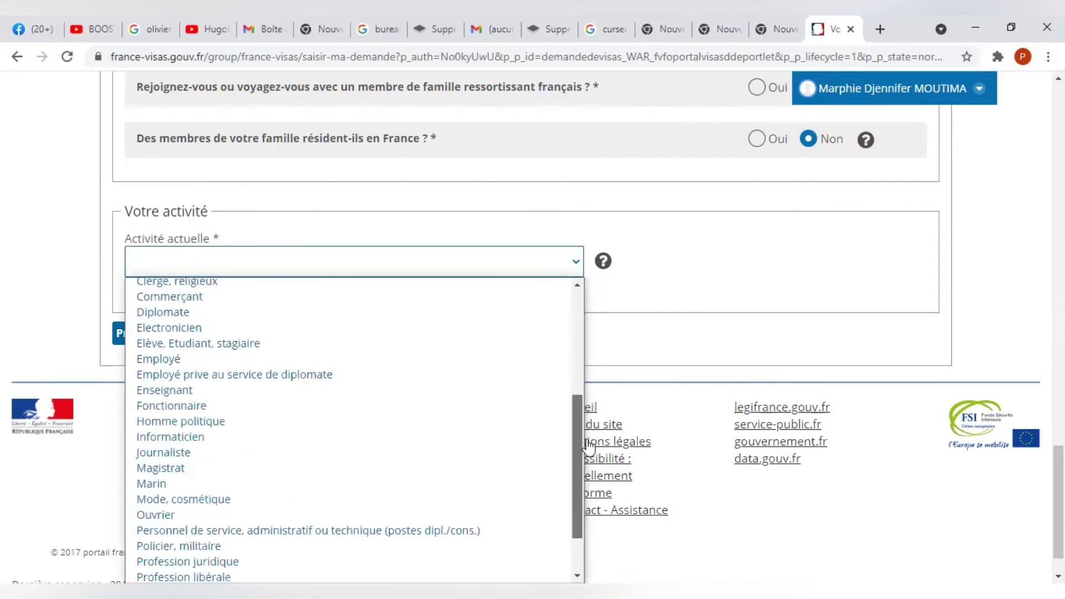
{"action": "scroll", "coordinate": [578, 479], "scroll_direction": "down", "scroll_amount": 2}
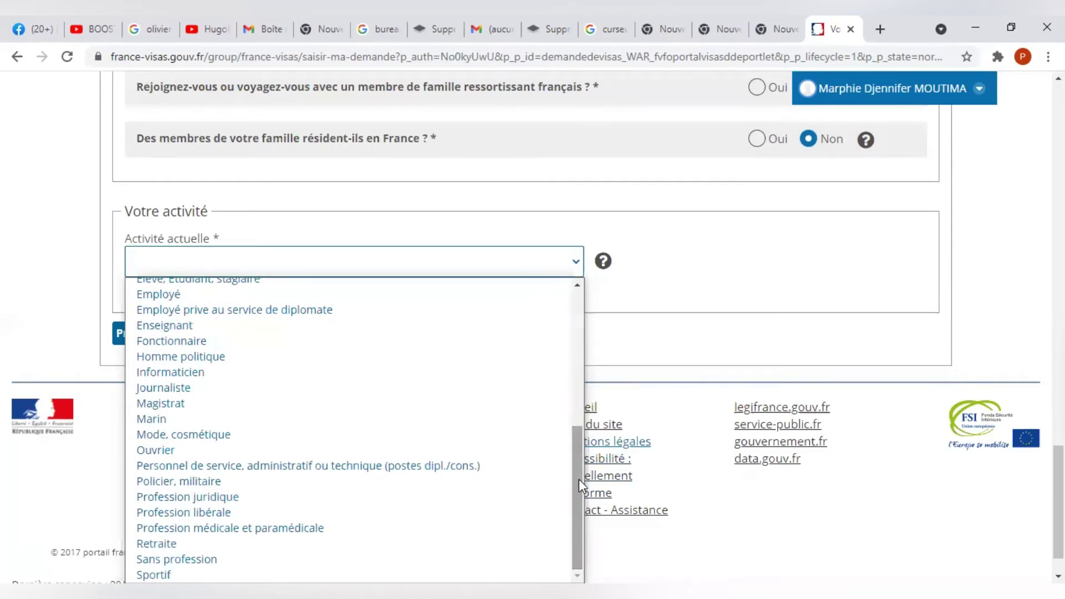
{"action": "scroll", "coordinate": [579, 407], "scroll_direction": "up", "scroll_amount": 3}
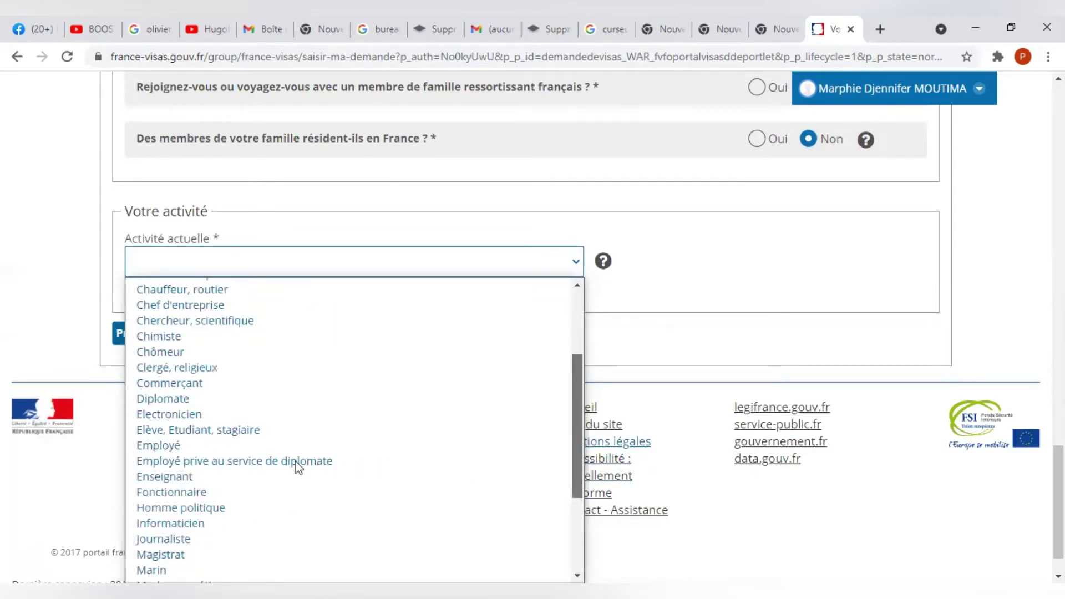
{"action": "scroll", "coordinate": [298, 466], "scroll_direction": "up", "scroll_amount": 1}
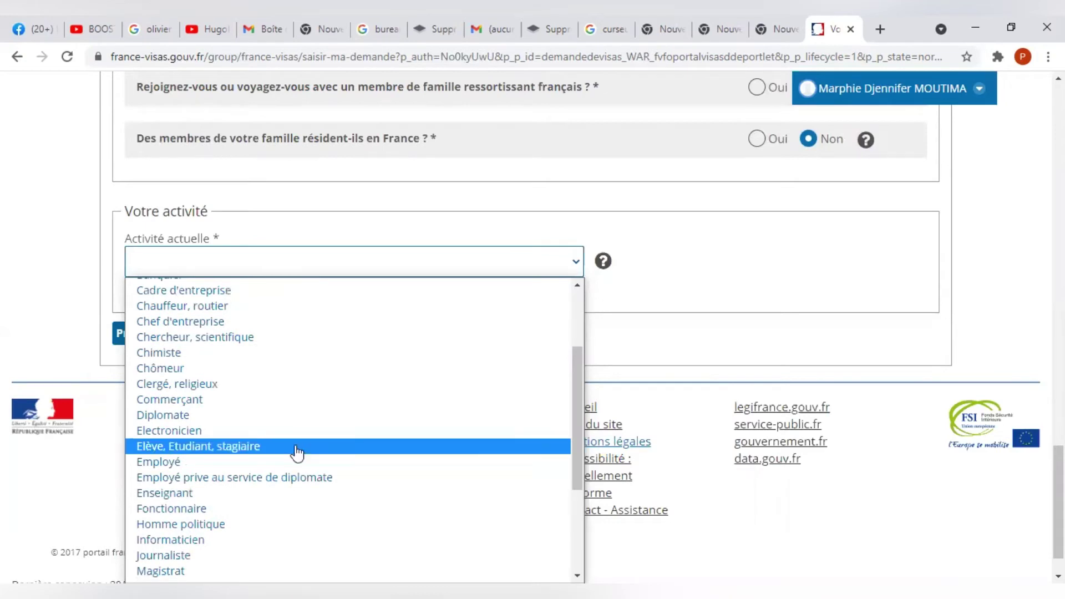
{"action": "left_click", "coordinate": [298, 447]}
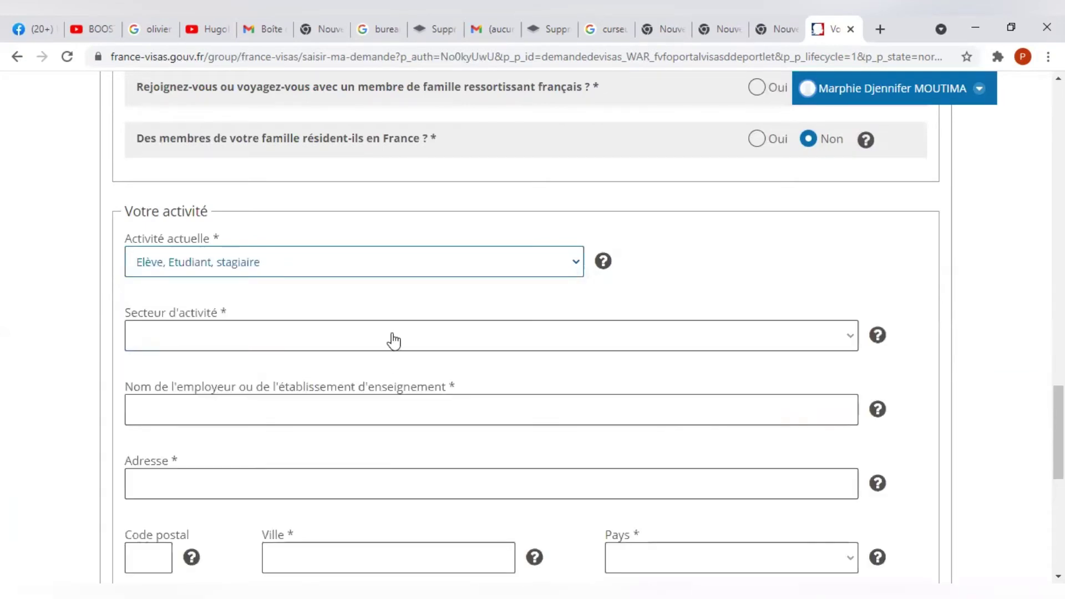
{"action": "left_click", "coordinate": [394, 340]}
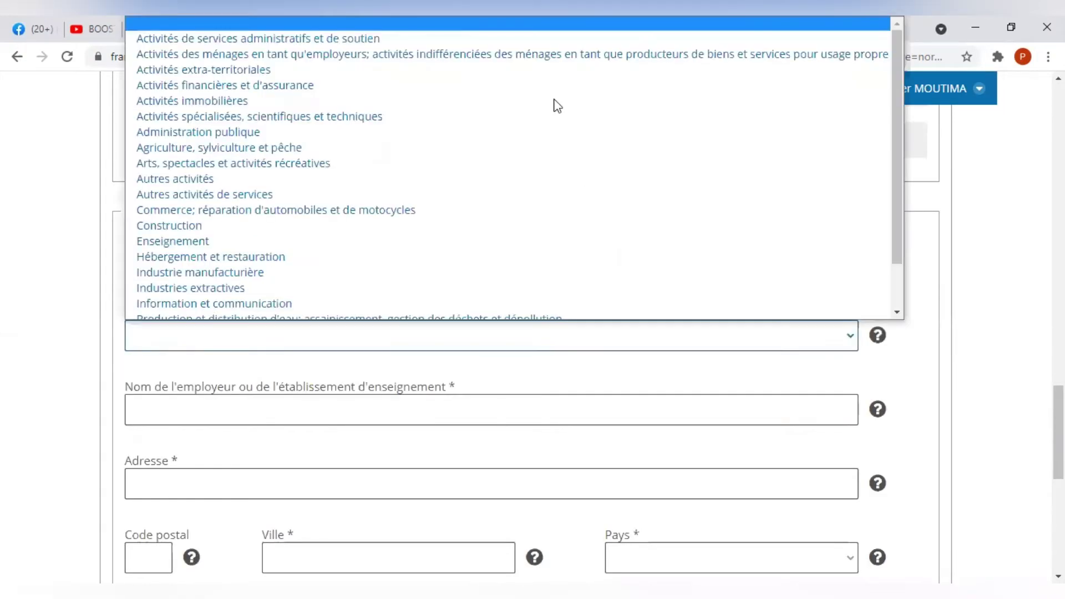
{"action": "left_click", "coordinate": [505, 241]}
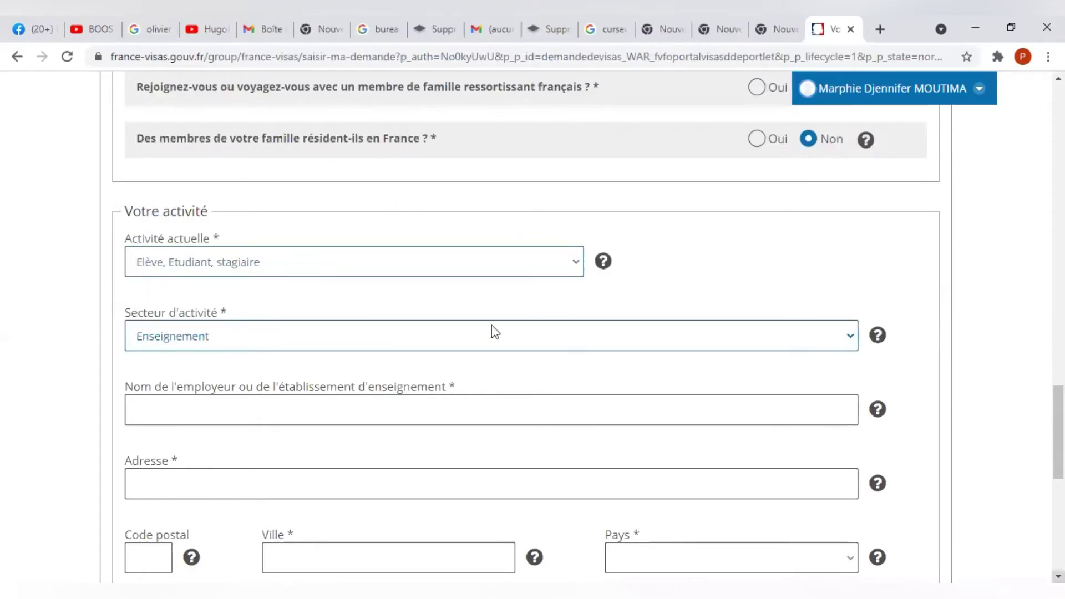
{"action": "scroll", "coordinate": [492, 325], "scroll_direction": "down", "scroll_amount": 3}
{"action": "scroll", "coordinate": [253, 222], "scroll_direction": "down", "scroll_amount": 1}
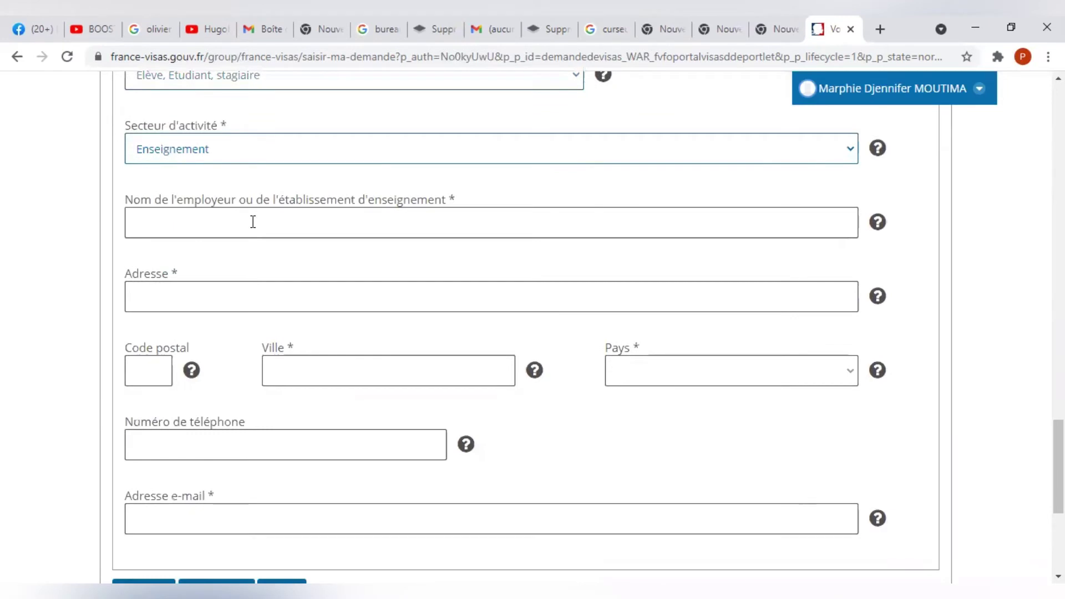
Enter the institution UNIVERSITE MARIEN NGOUABI and its street address.
{"action": "left_click", "coordinate": [253, 222]}
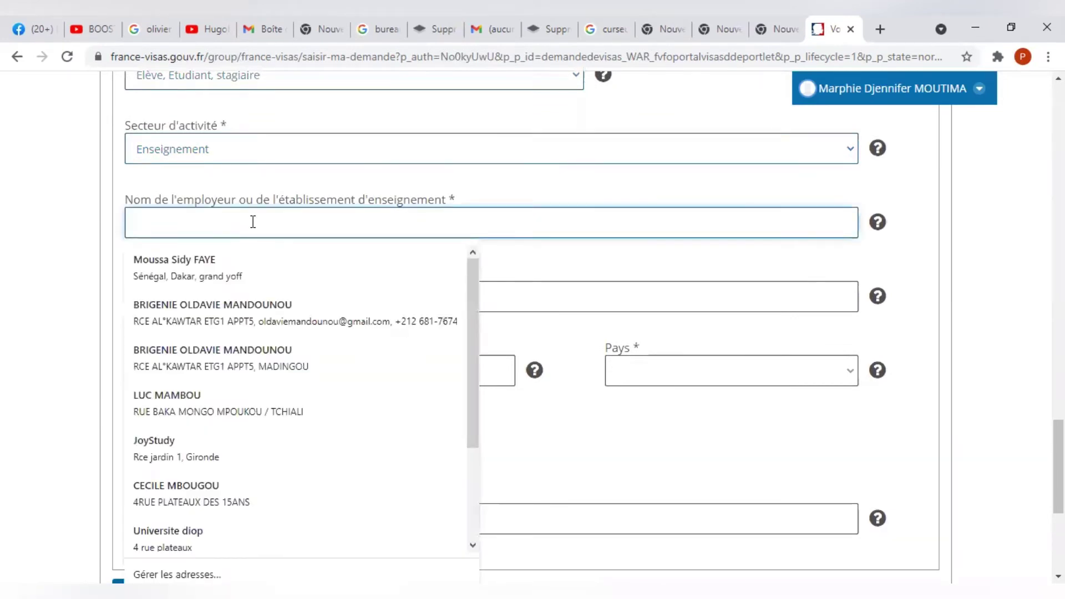
{"action": "type", "text": "UNIVERSITE"}
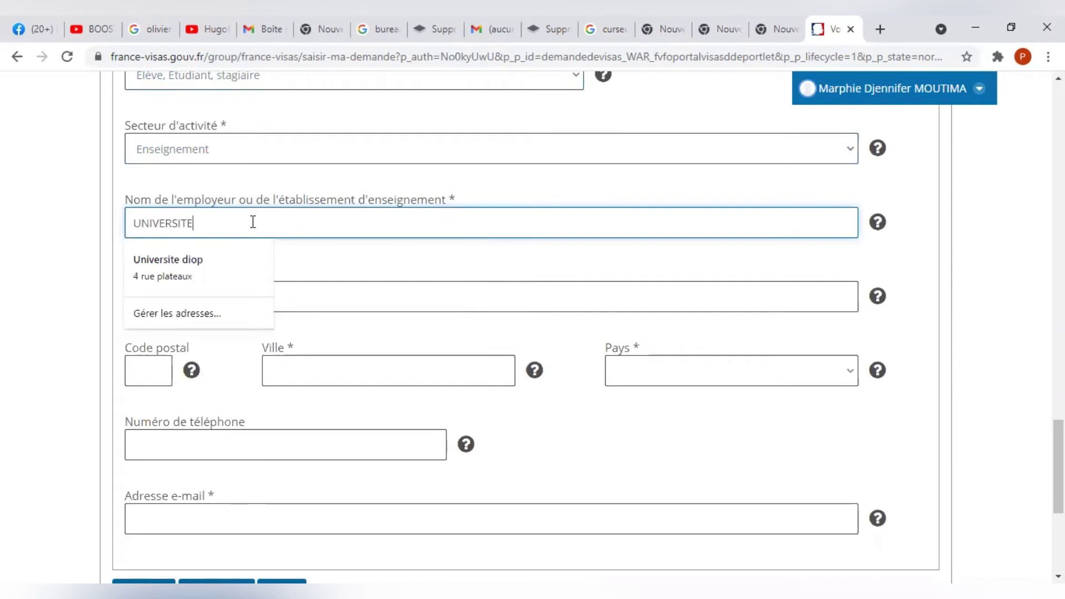
{"action": "type", "text": "NGOUABI"}
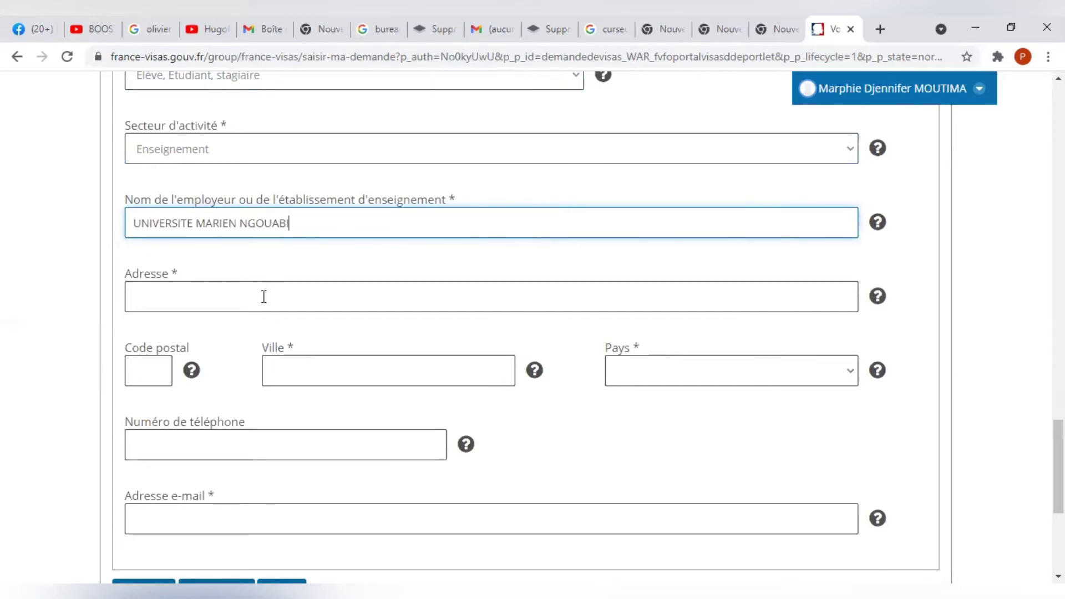
{"action": "left_click", "coordinate": [264, 297]}
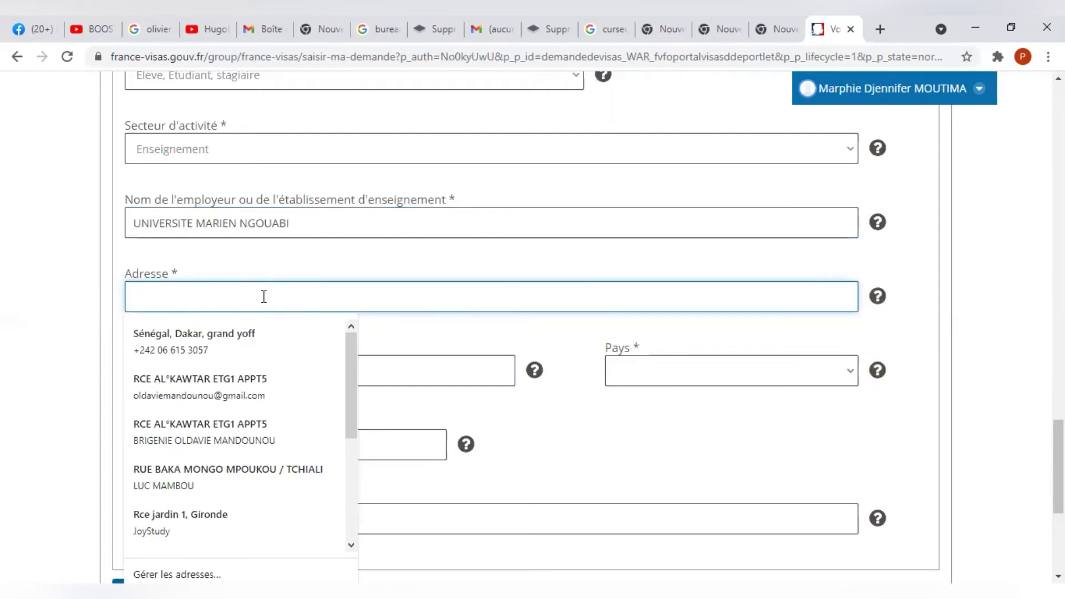
{"action": "type", "text": "RUE "}
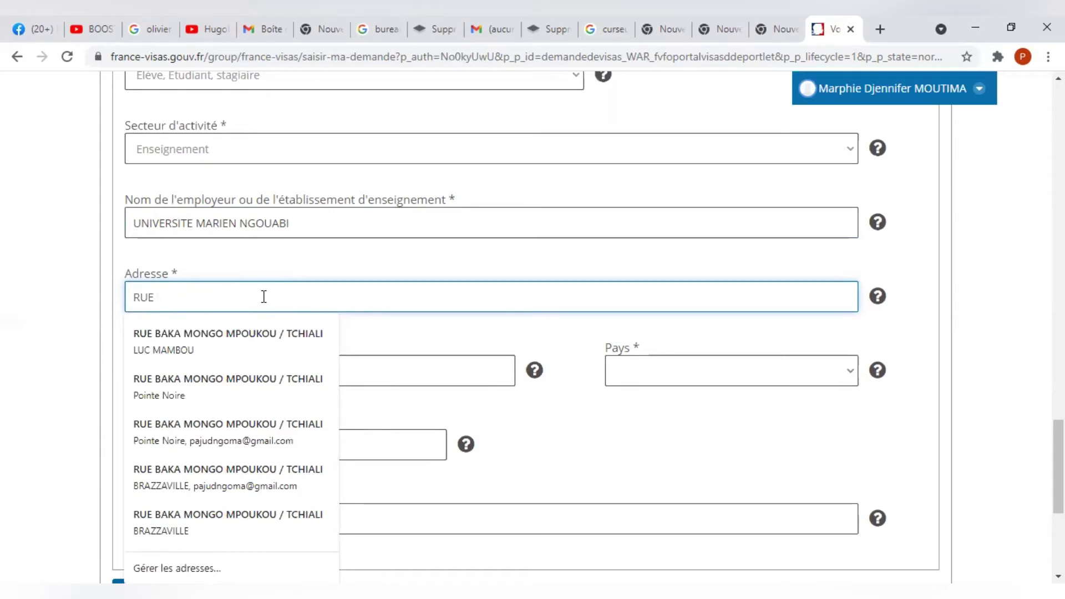
{"action": "type", "text": "PLA"}
{"action": "key", "text": "BackSpace"}
{"action": "key", "text": "BackSpace"}
{"action": "key", "text": "BackSpace"}
{"action": "key", "text": "BackSpace"}
{"action": "key", "text": "BackSpace"}
{"action": "key", "text": "BackSpace"}
{"action": "key", "text": "BackSpace"}
{"action": "type", "text": "PLATEAU"}
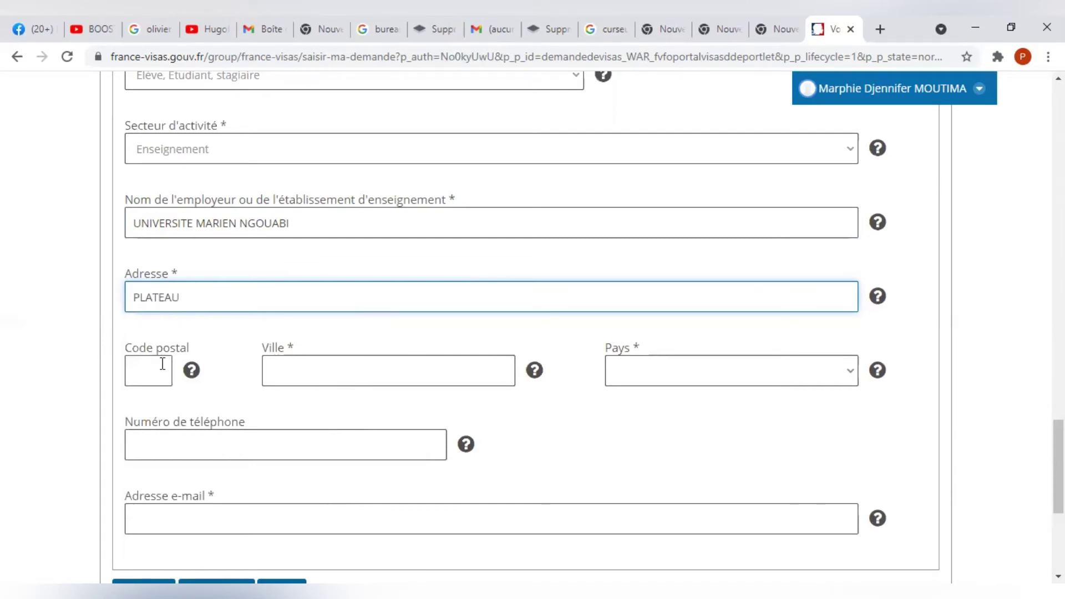
Set the school's postal code 0000, city BRAZZAVILLE and country Congo (république du).
{"action": "left_click", "coordinate": [163, 364]}
{"action": "type", "text": "0000"}
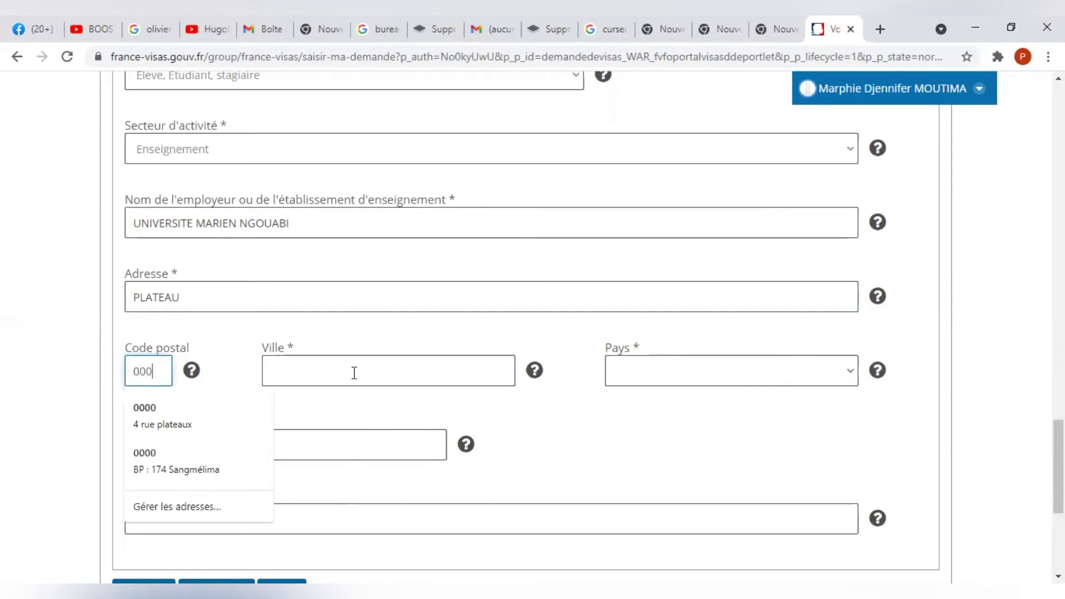
{"action": "key", "text": "Escape"}
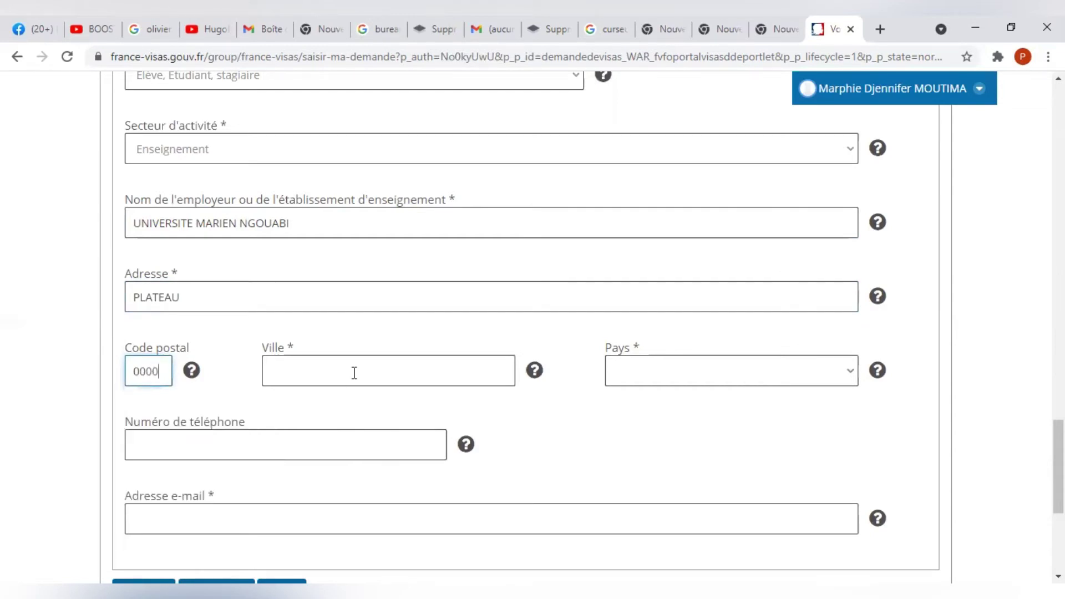
{"action": "left_click", "coordinate": [354, 373]}
{"action": "type", "text": "BRAZZAVILLE"}
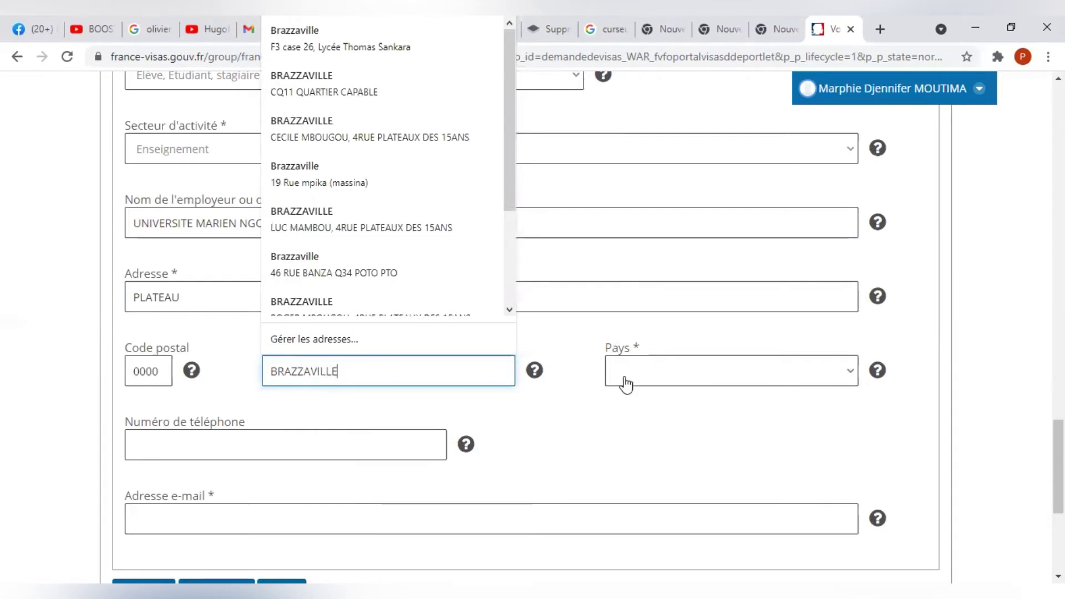
{"action": "left_click", "coordinate": [626, 385]}
{"action": "left_click", "coordinate": [853, 356]}
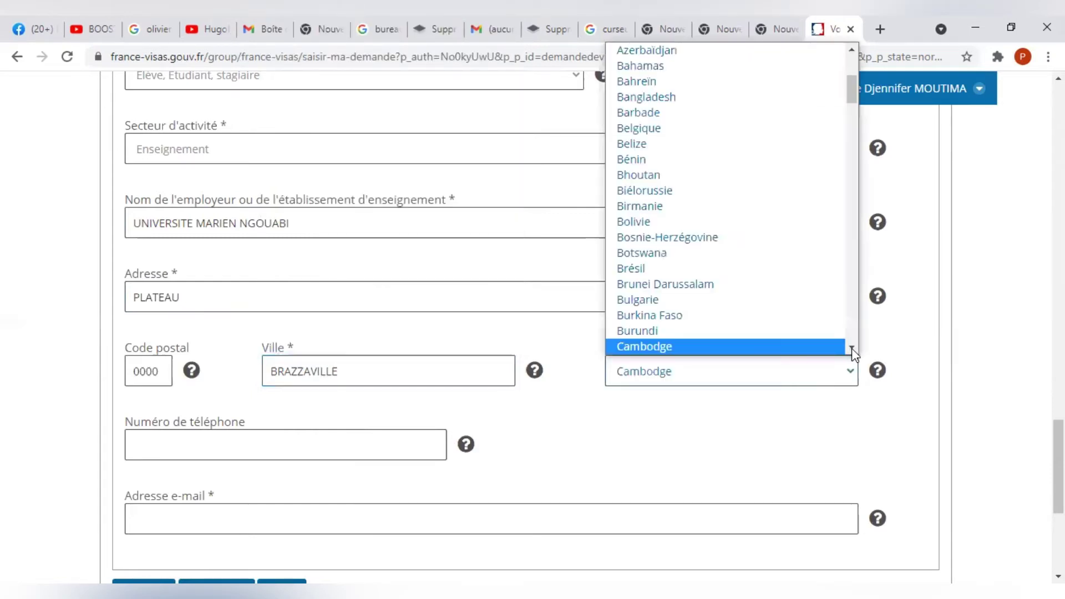
{"action": "left_click", "coordinate": [852, 349]}
{"action": "left_click", "coordinate": [852, 348]}
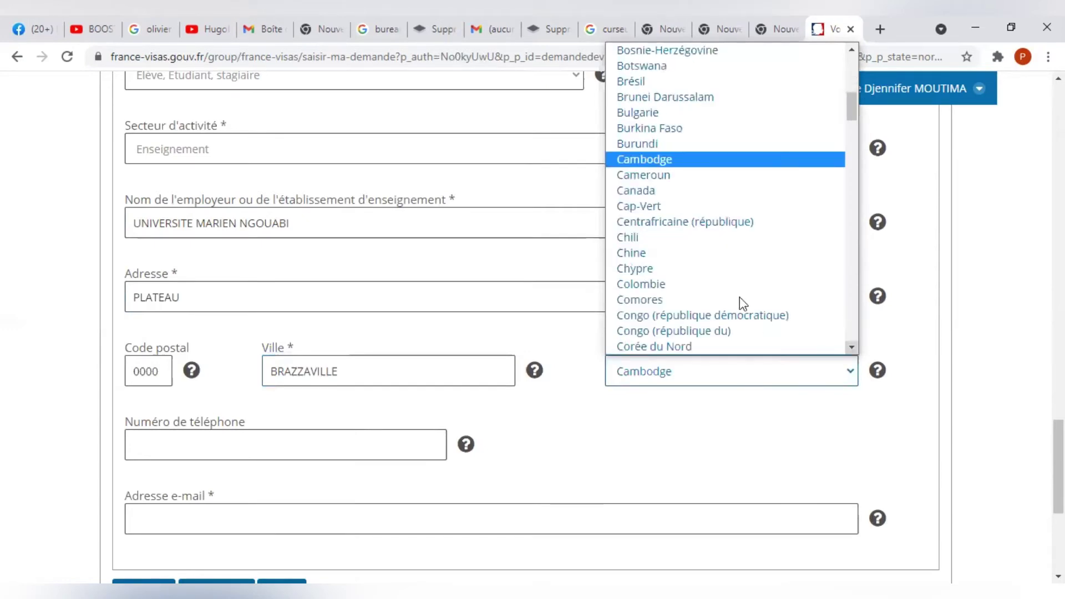
{"action": "scroll", "coordinate": [740, 298], "scroll_direction": "down", "scroll_amount": 1}
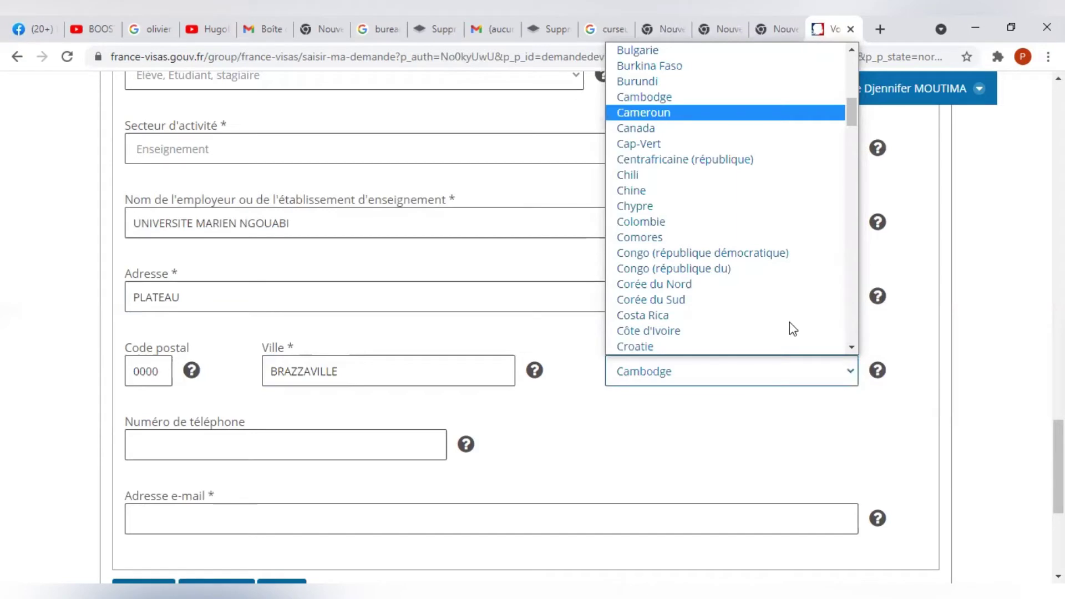
{"action": "left_click", "coordinate": [785, 270]}
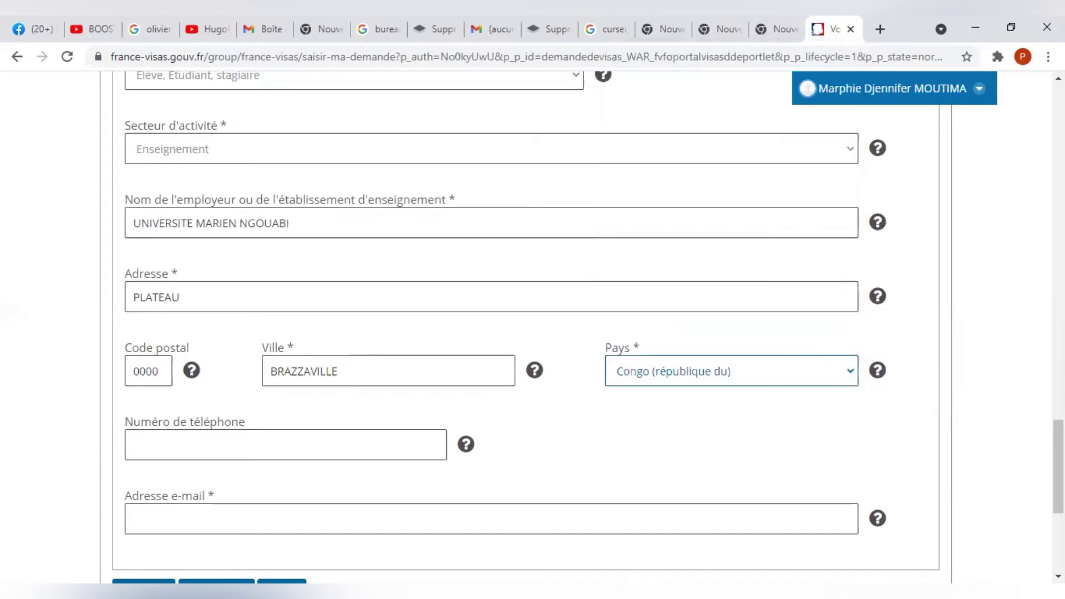
{"action": "scroll", "coordinate": [533, 333], "scroll_direction": "down", "scroll_amount": 2}
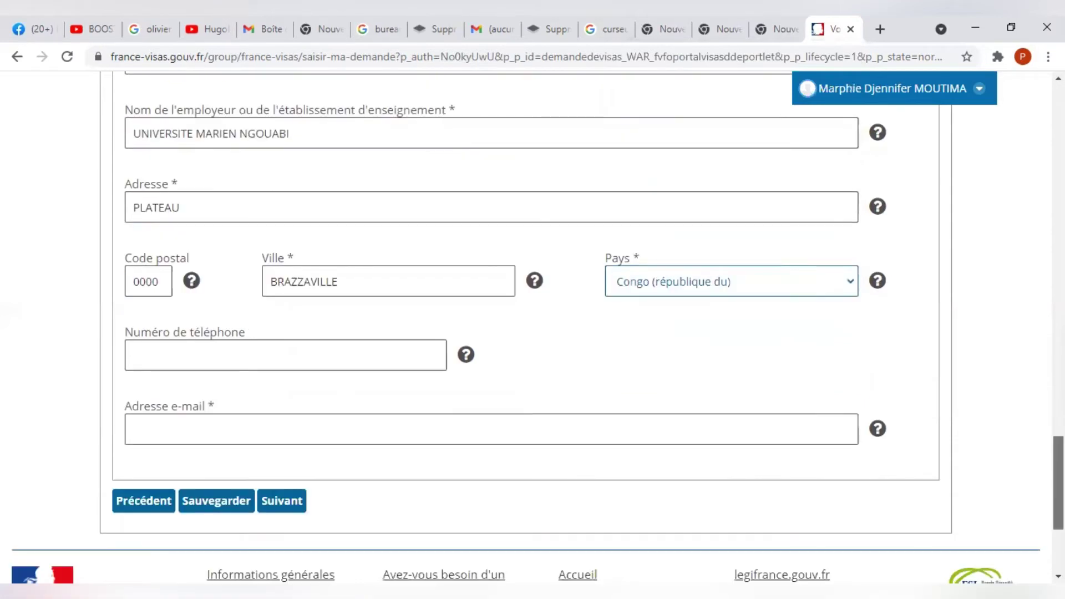
{"action": "scroll", "coordinate": [532, 333], "scroll_direction": "down", "scroll_amount": 1}
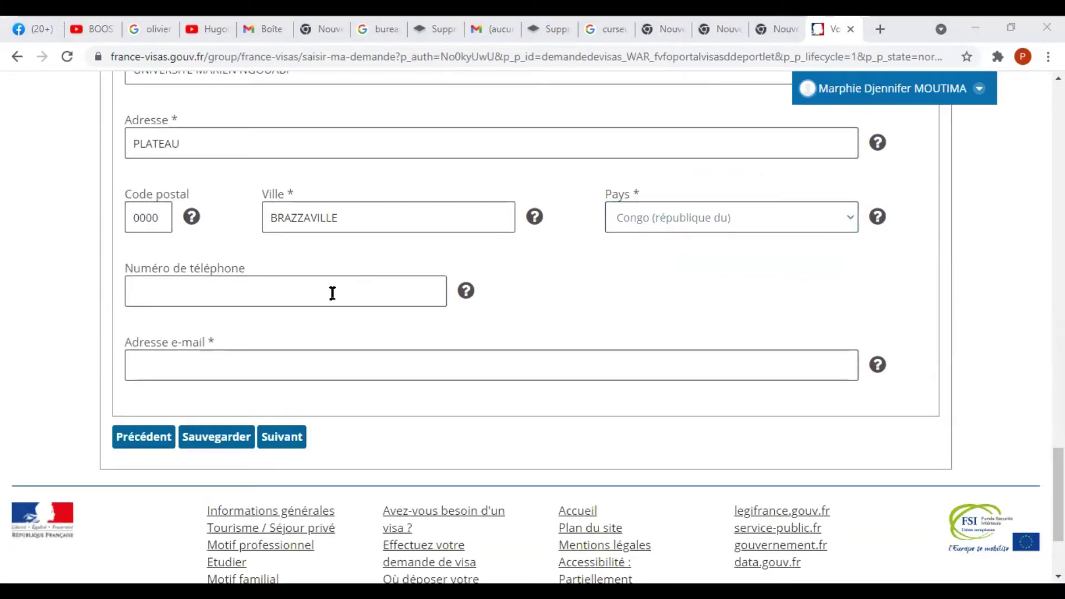
Enter the school's phone number and e-mail address, then save with Sauvegarder.
{"action": "left_click", "coordinate": [332, 293]}
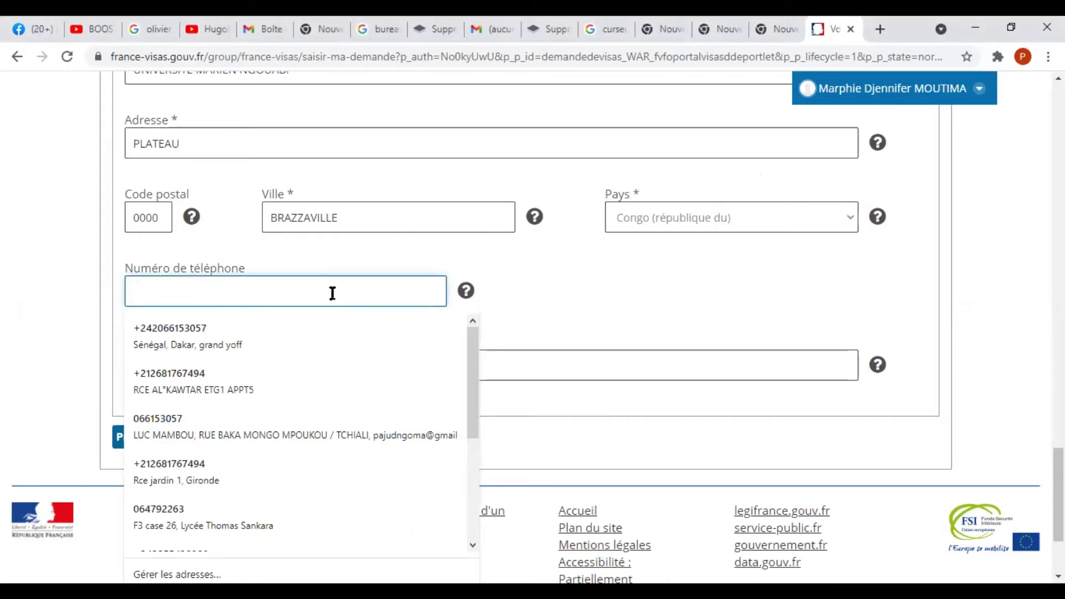
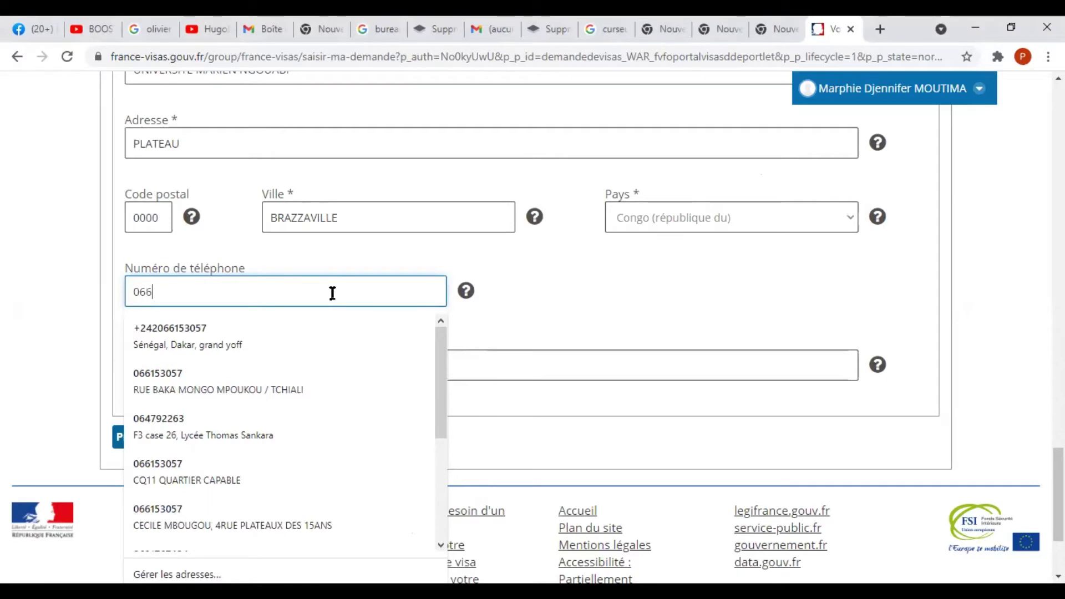
{"action": "key", "text": "Escape"}
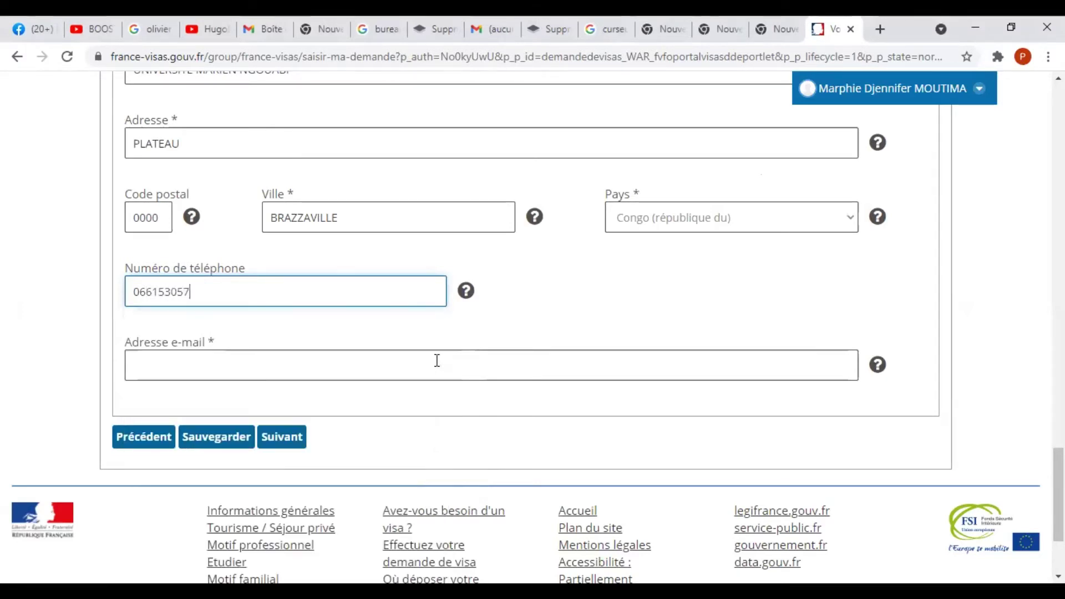
{"action": "left_click", "coordinate": [437, 361]}
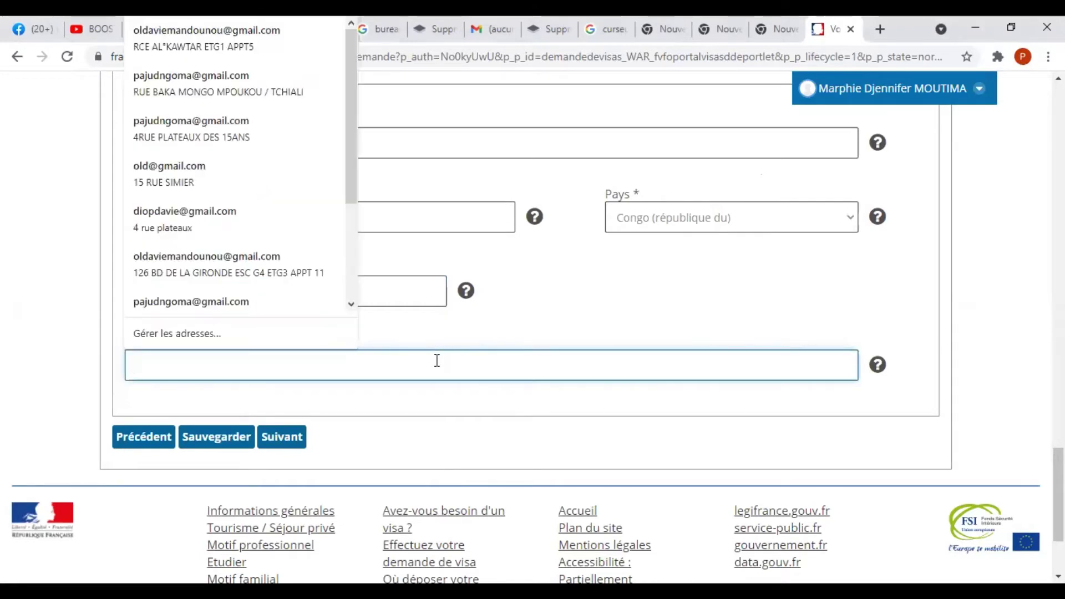
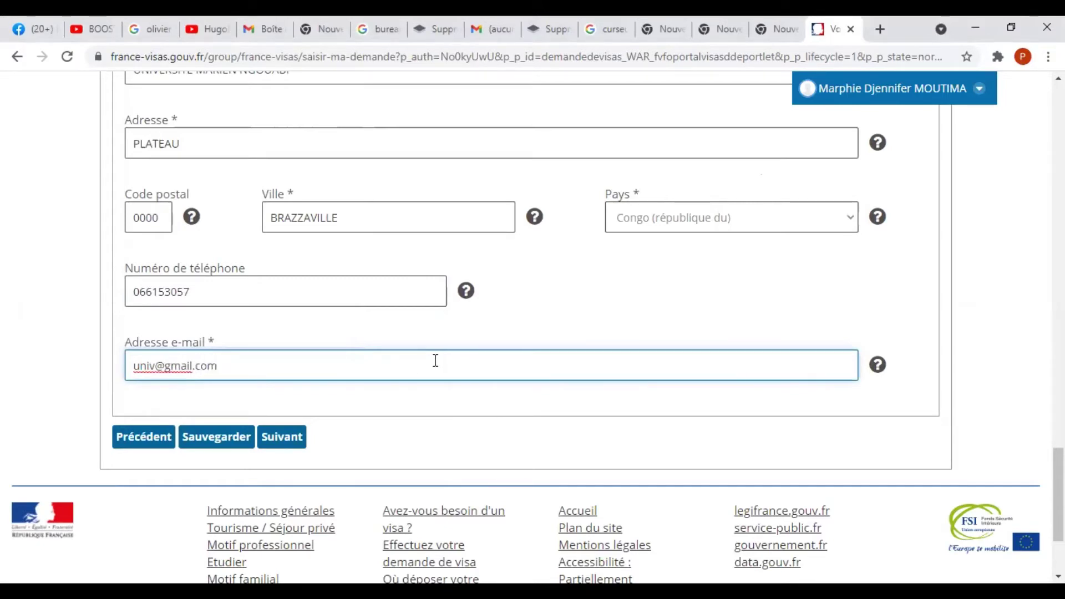
{"action": "left_click", "coordinate": [236, 451]}
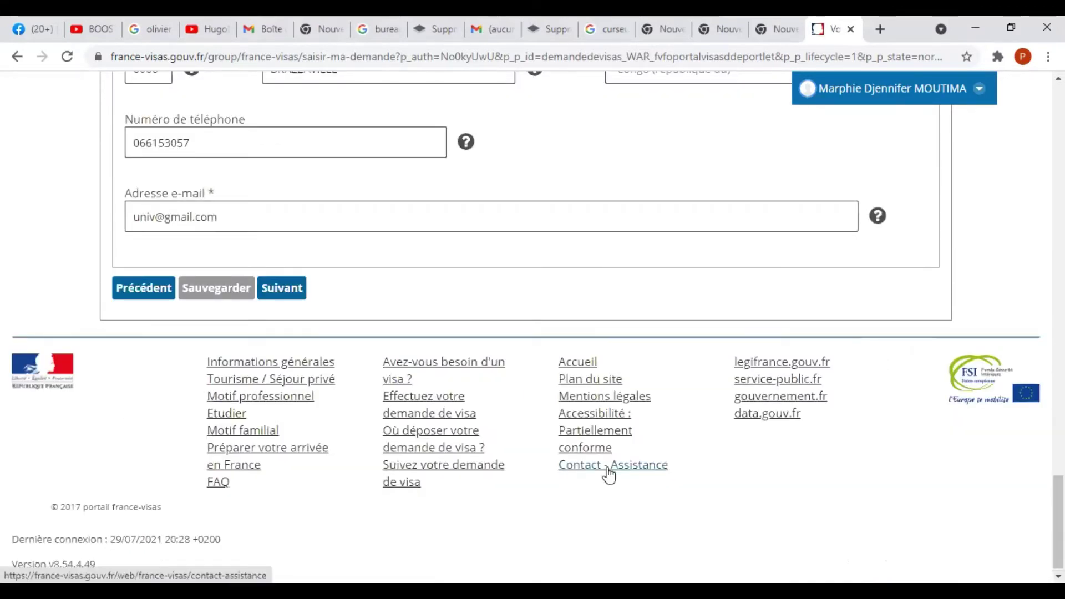
Advance through Votre dernier visa, keeping Non for prior long stays in France.
{"action": "left_click", "coordinate": [306, 294]}
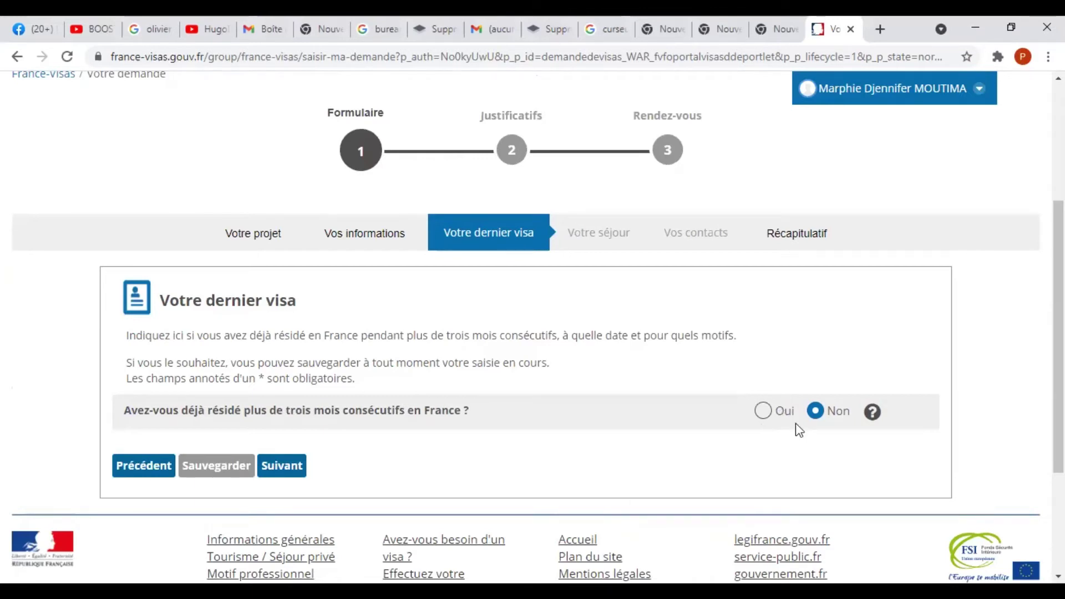
{"action": "left_click", "coordinate": [286, 473]}
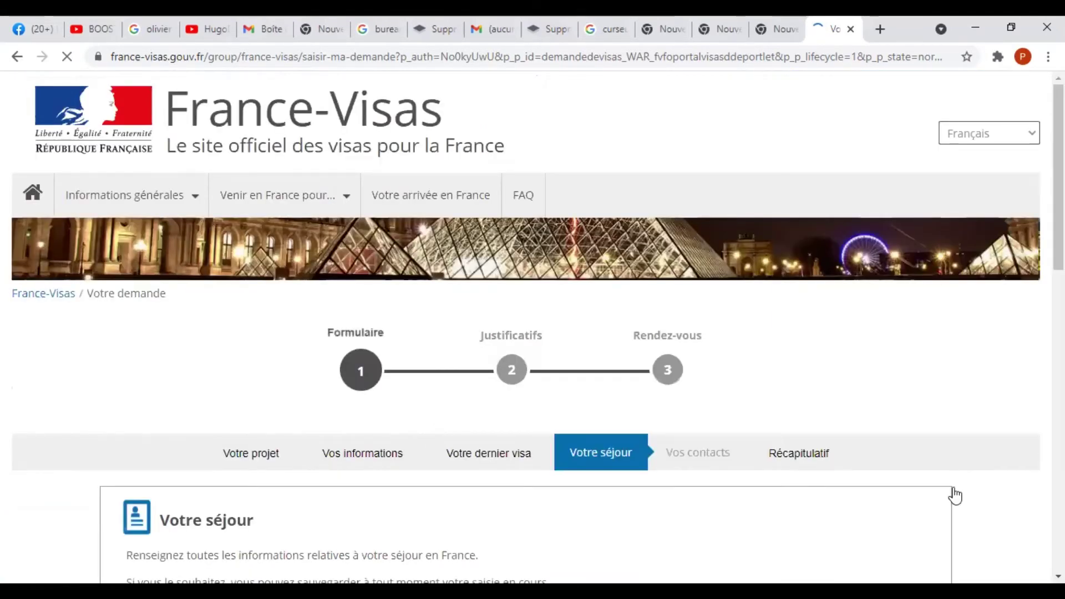
Pick 10 August 2021 as the arrival date and Supérieure à un an as stay length.
{"action": "scroll", "coordinate": [590, 487], "scroll_direction": "down", "scroll_amount": 2}
{"action": "scroll", "coordinate": [590, 487], "scroll_direction": "down", "scroll_amount": 1}
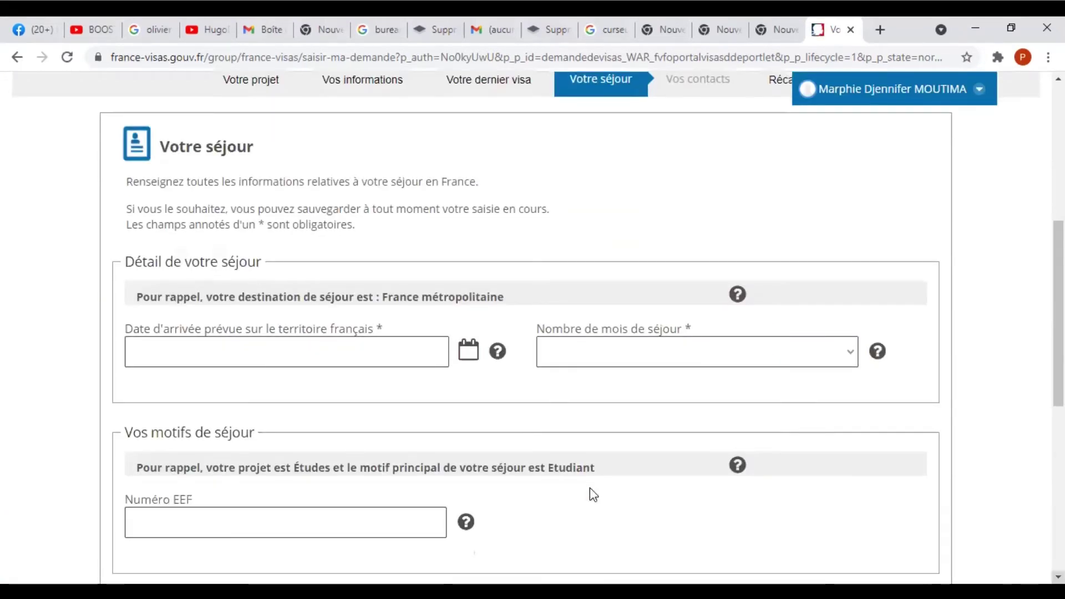
{"action": "left_click", "coordinate": [259, 346]}
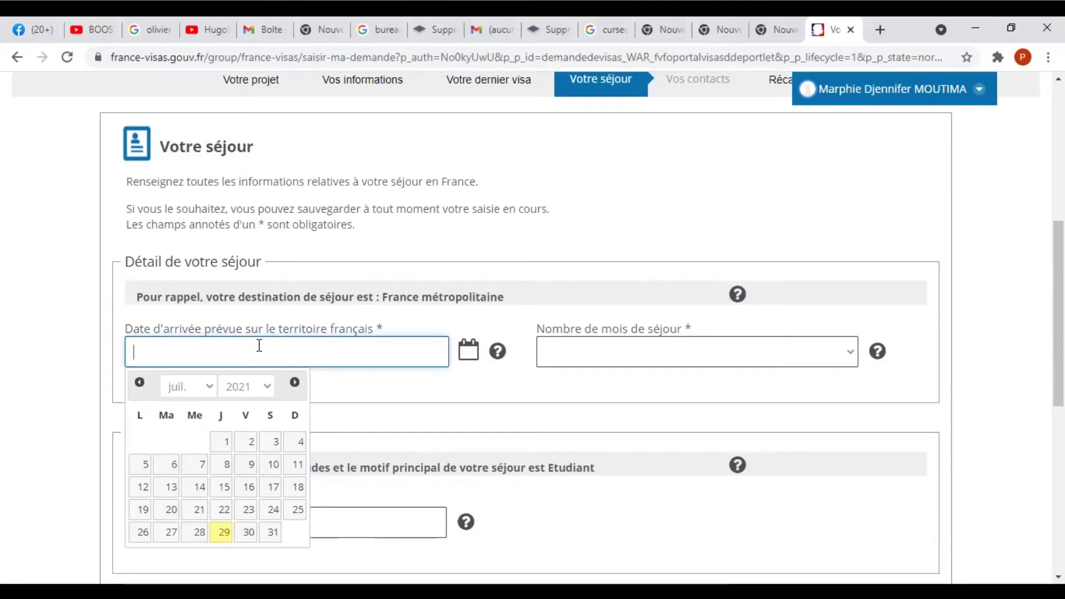
{"action": "left_click", "coordinate": [207, 396]}
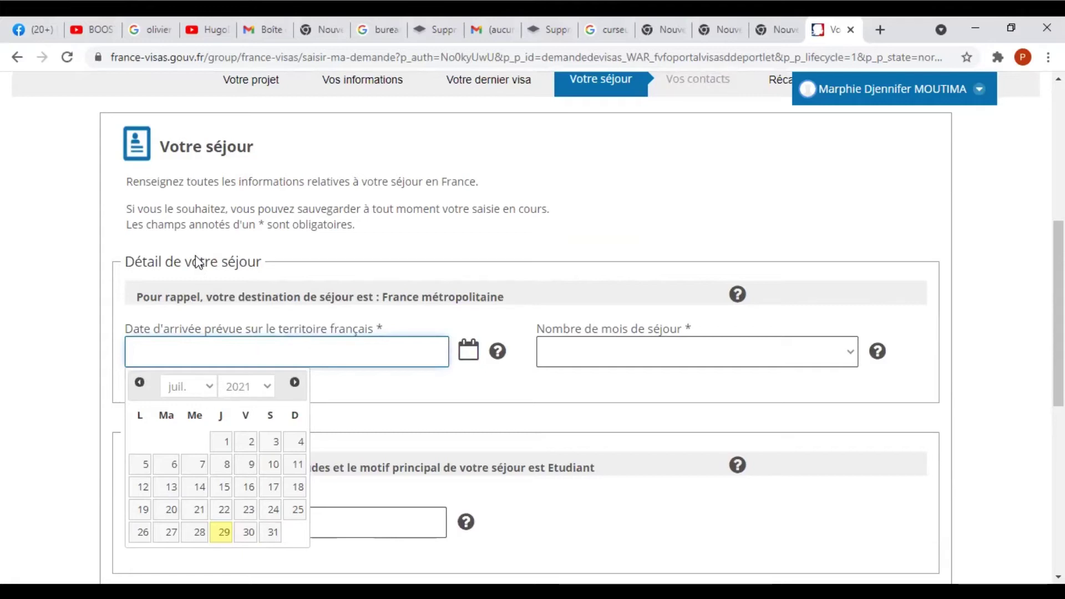
{"action": "left_click", "coordinate": [192, 304]}
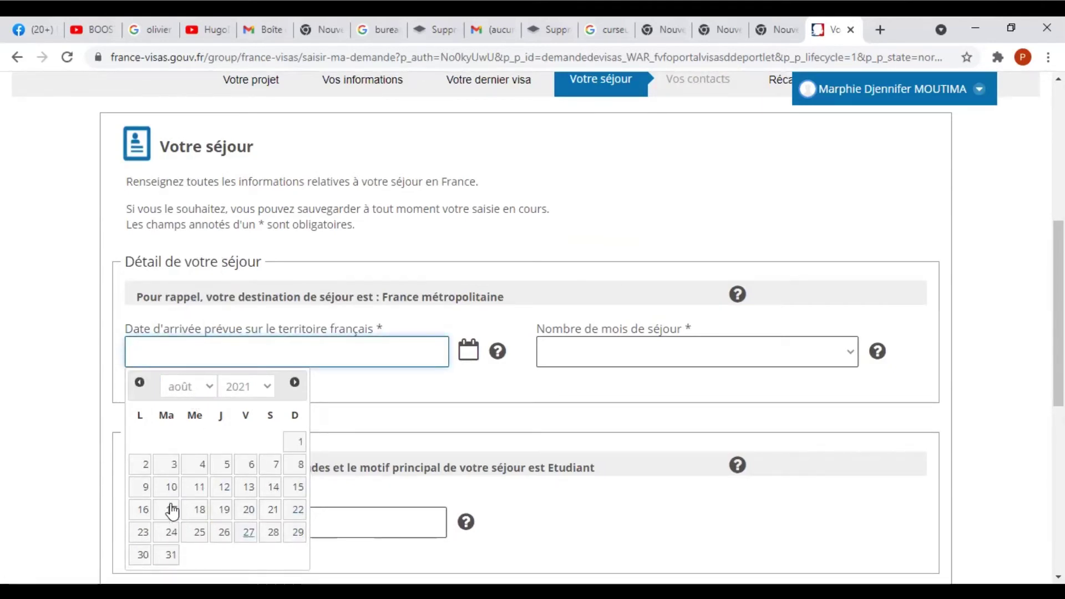
{"action": "left_click", "coordinate": [171, 487]}
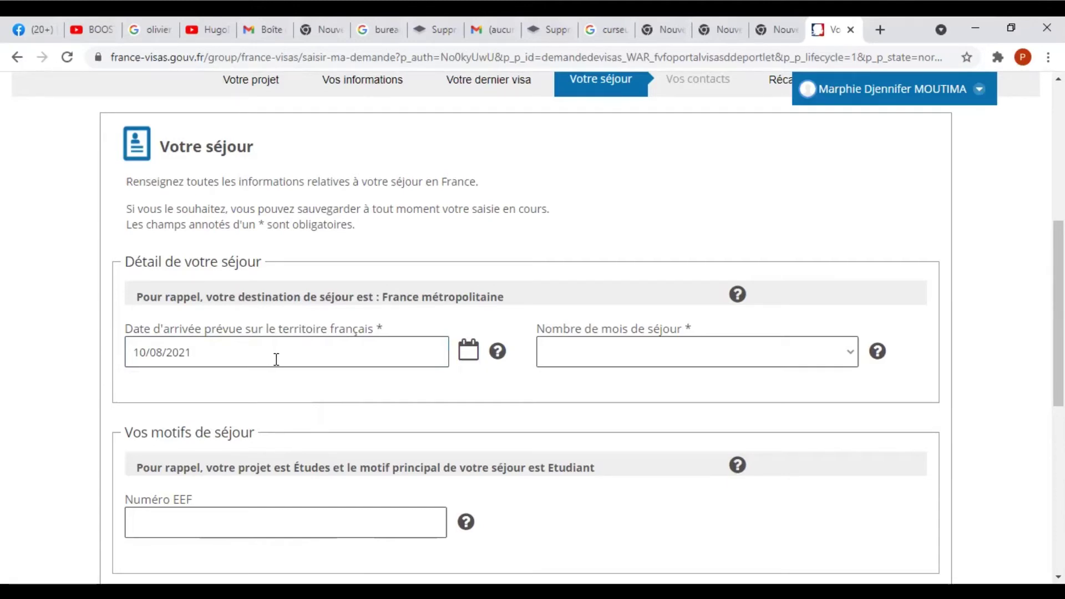
{"action": "left_click", "coordinate": [602, 364]}
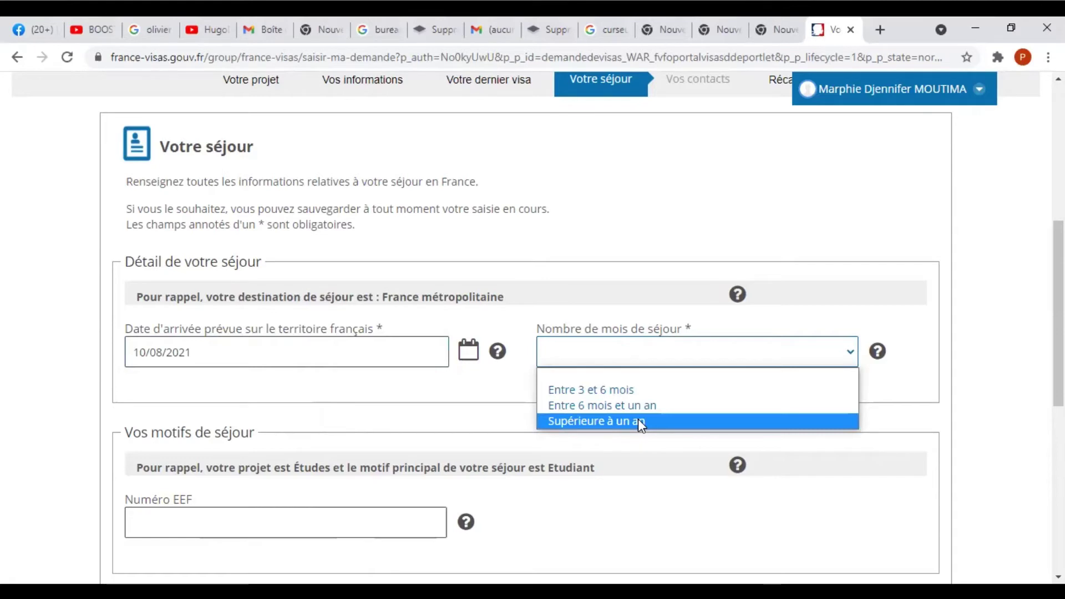
{"action": "left_click", "coordinate": [641, 426]}
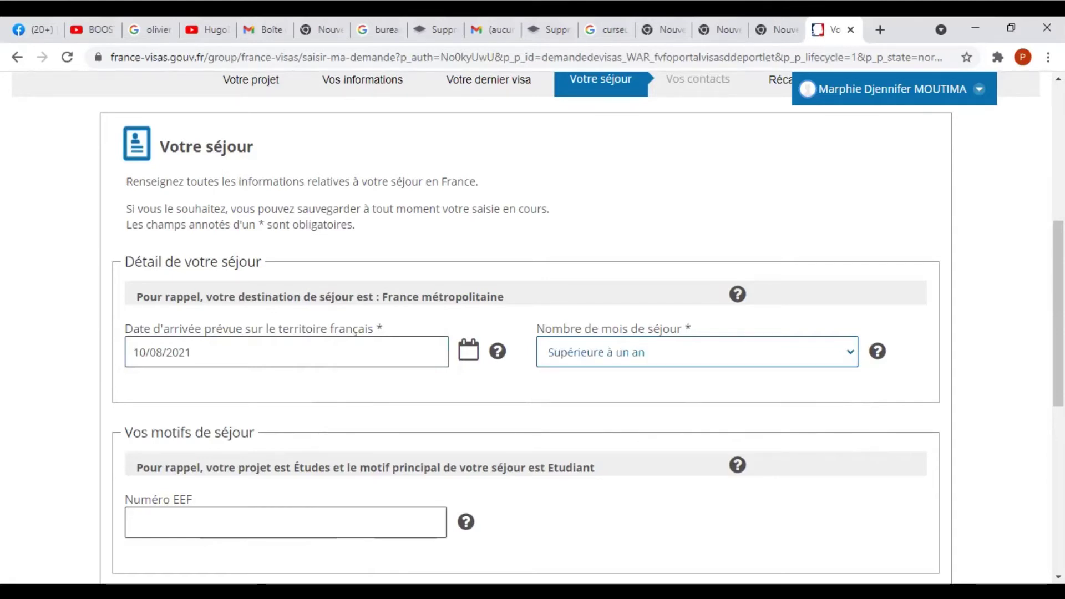
Leave the Numéro EEF field blank and open a new browser tab.
{"action": "scroll", "coordinate": [533, 333], "scroll_direction": "down", "scroll_amount": 6}
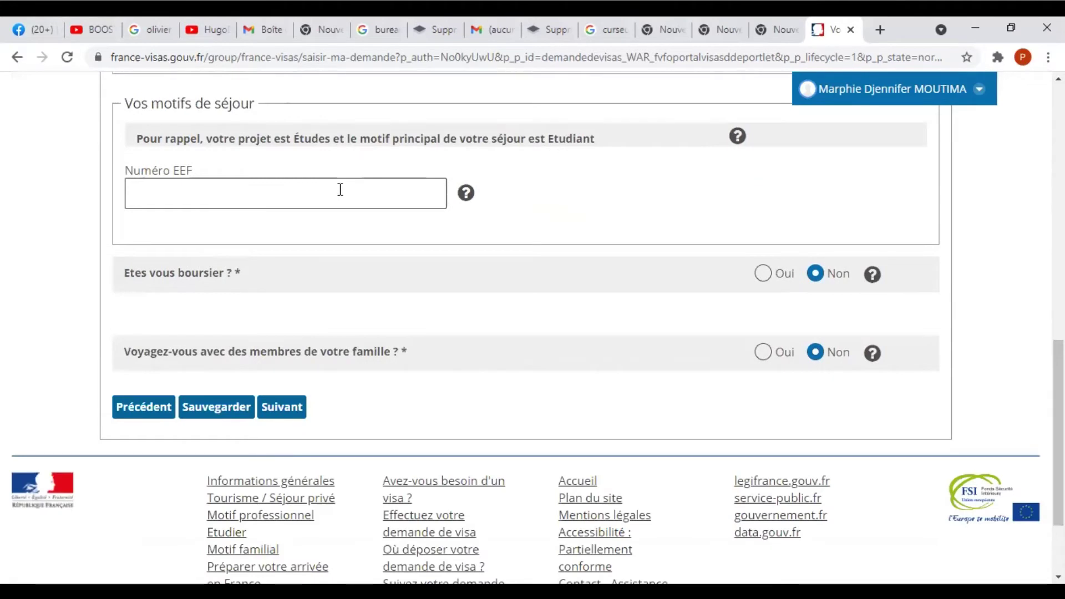
{"action": "left_click", "coordinate": [340, 189]}
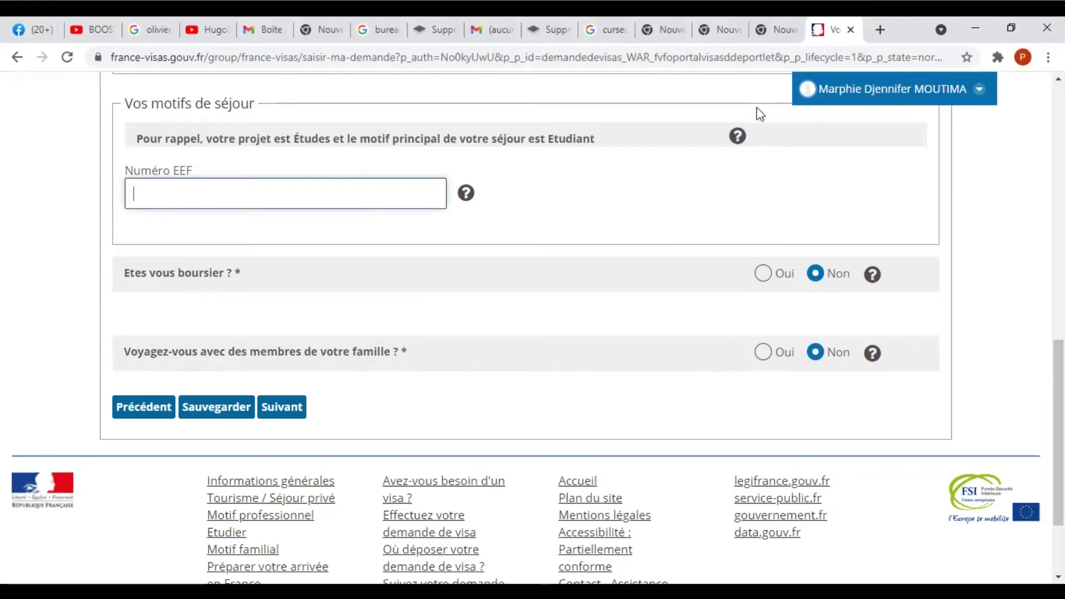
{"action": "left_click", "coordinate": [881, 30]}
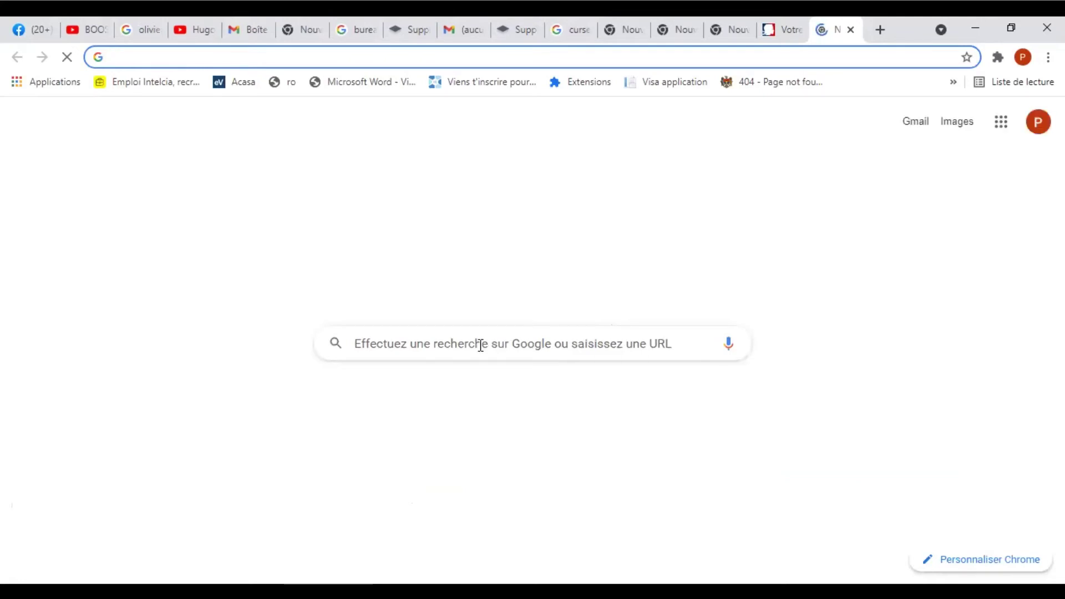
Search Google for 'campus france pastel' and open the Études en France result.
{"action": "left_click", "coordinate": [480, 345]}
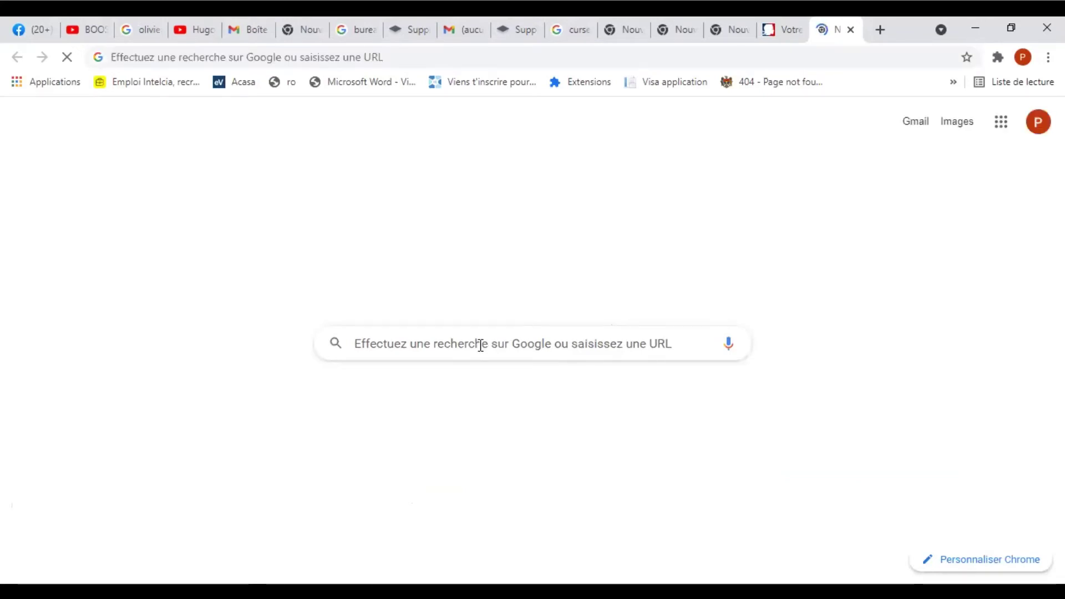
{"action": "type", "text": "c"}
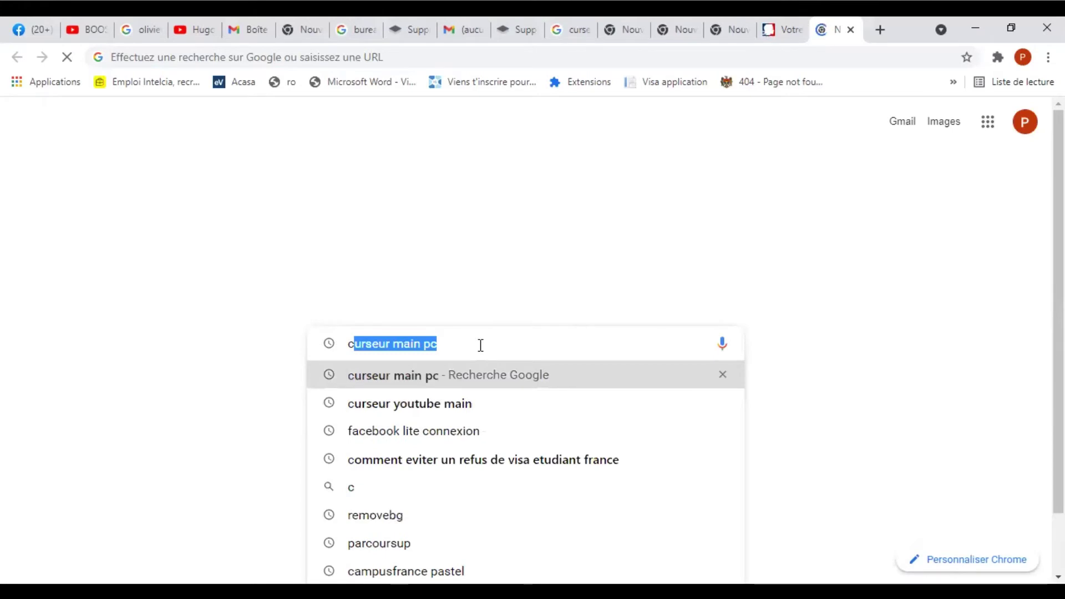
{"action": "type", "text": "ampu"}
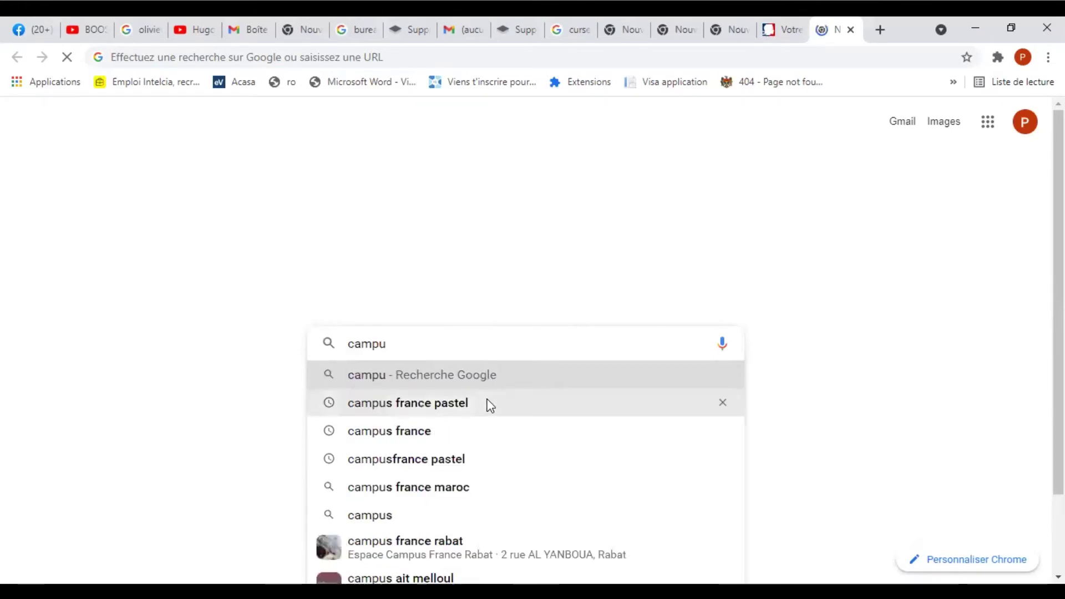
{"action": "left_click", "coordinate": [491, 405]}
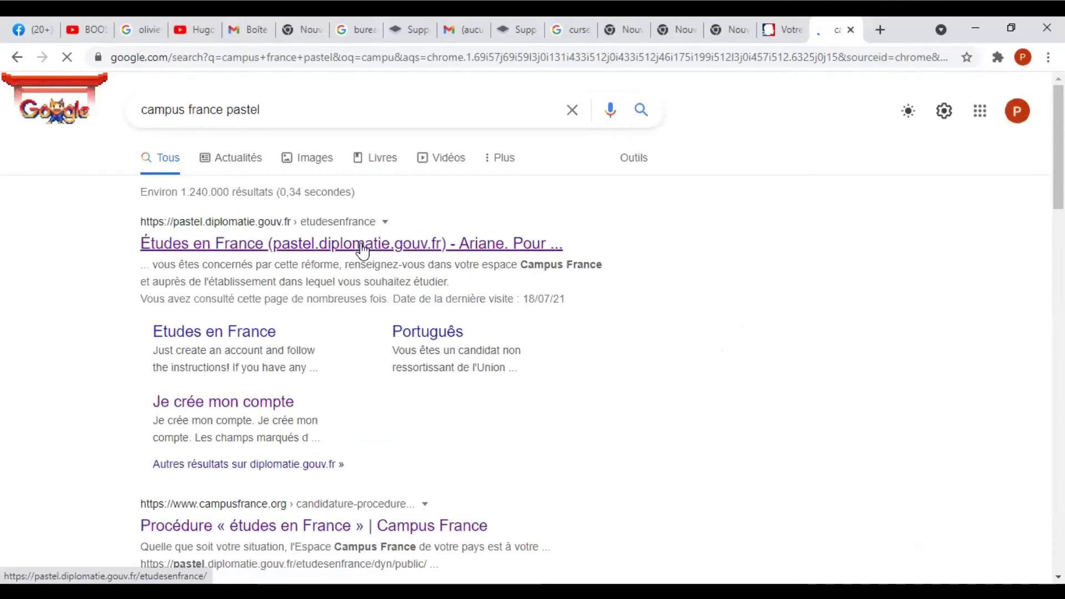
{"action": "left_click", "coordinate": [361, 245]}
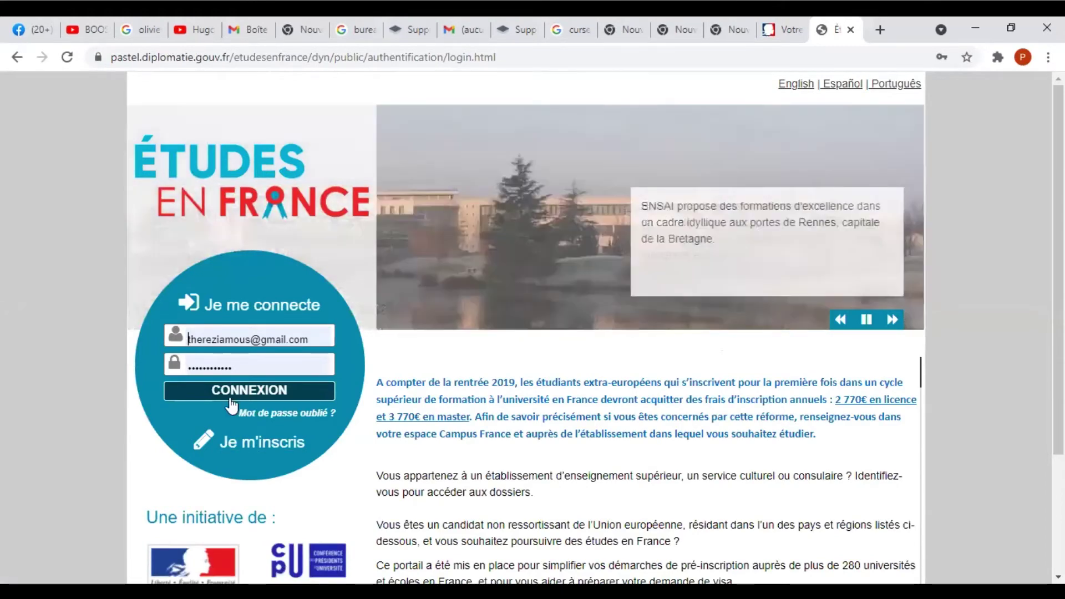
Sign in to the Études en France student account with CONNEXION.
{"action": "left_click", "coordinate": [232, 397]}
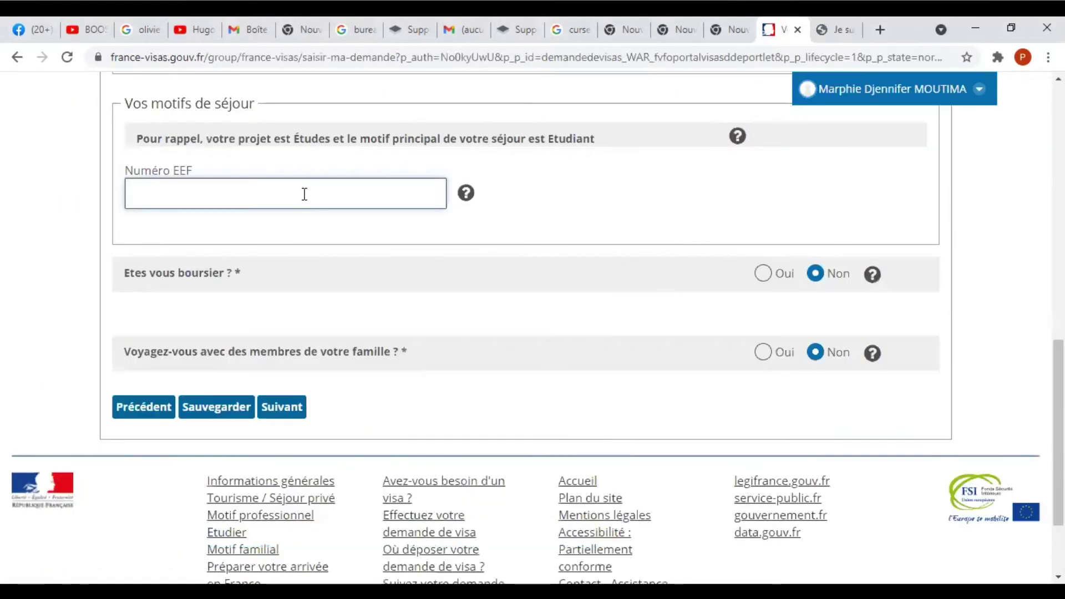
Save the Votre séjour details with Numéro EEF empty and continue to Vos contacts.
{"action": "left_click", "coordinate": [305, 193]}
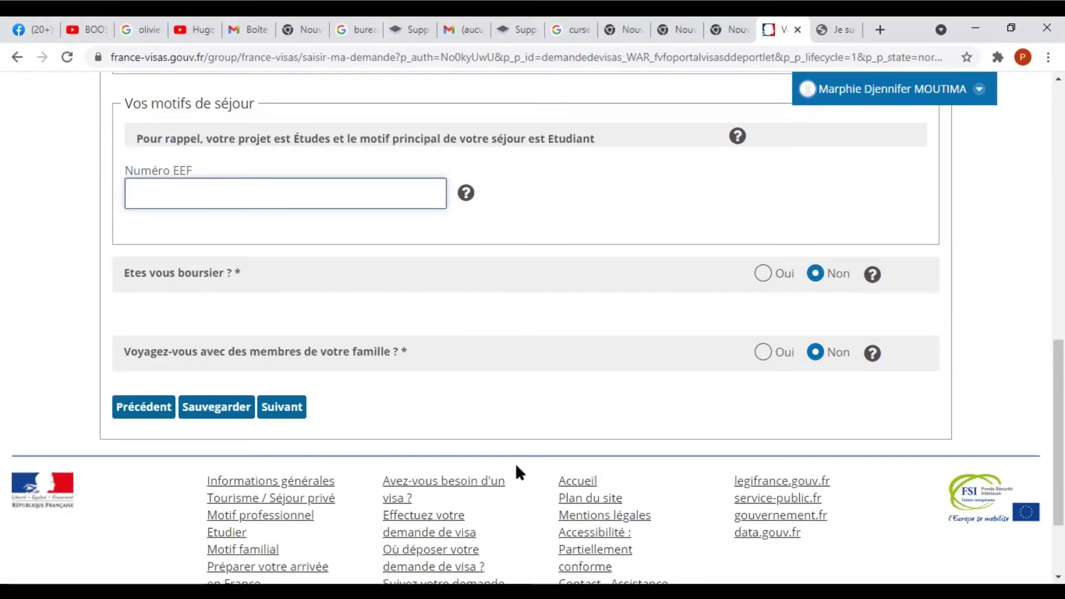
{"action": "left_click", "coordinate": [214, 410]}
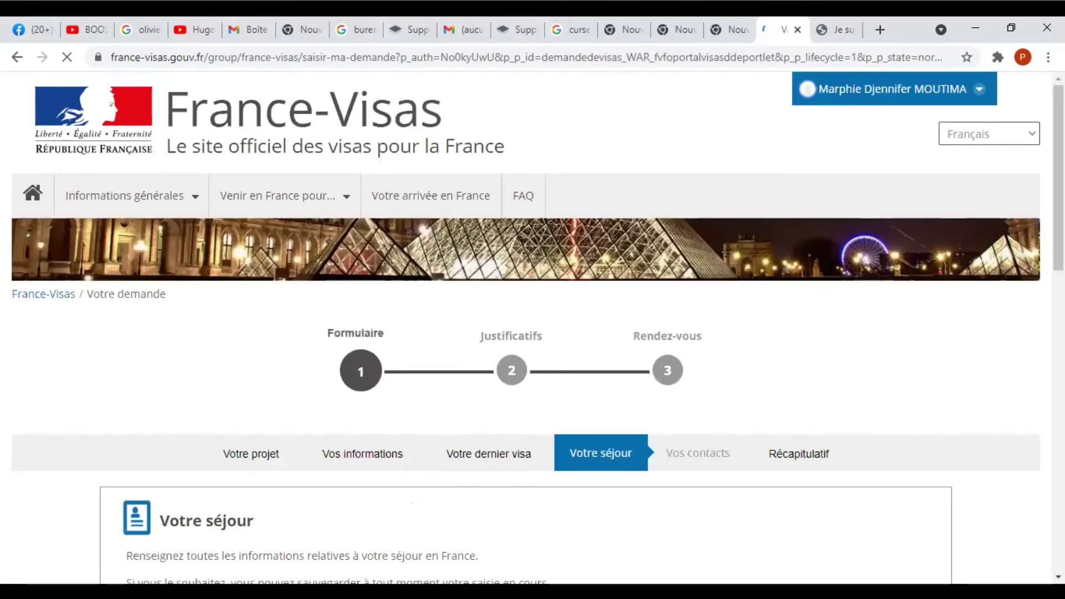
{"action": "scroll", "coordinate": [587, 409], "scroll_direction": "down", "scroll_amount": 15}
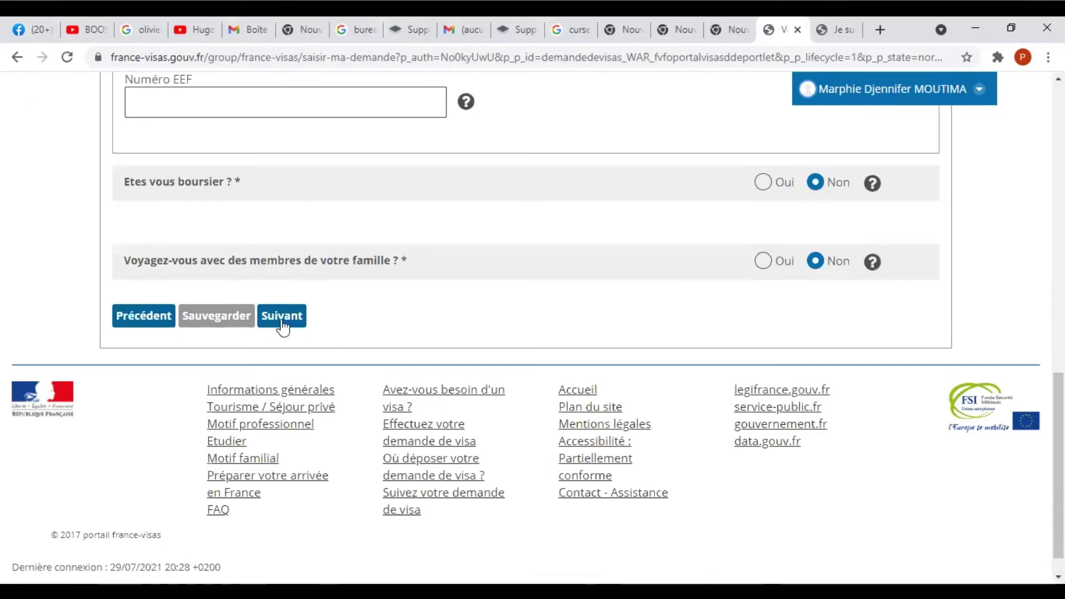
{"action": "left_click", "coordinate": [284, 326]}
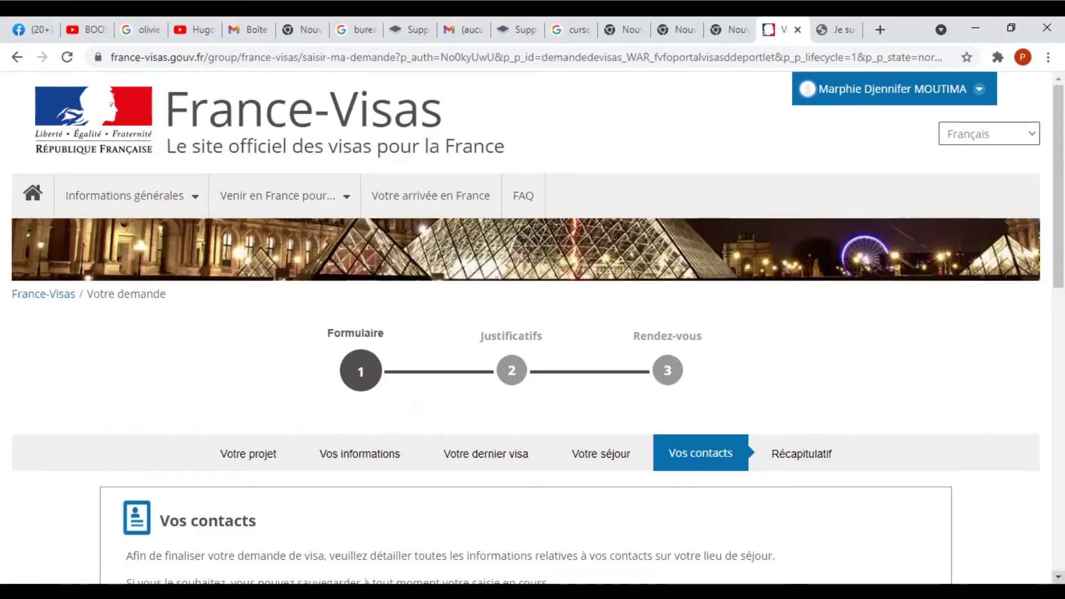
Tick 'Une entreprise, une organisation ou un établissement m'accueille' in Vos contacts.
{"action": "scroll", "coordinate": [713, 368], "scroll_direction": "down", "scroll_amount": 7}
{"action": "scroll", "coordinate": [713, 367], "scroll_direction": "down", "scroll_amount": 1}
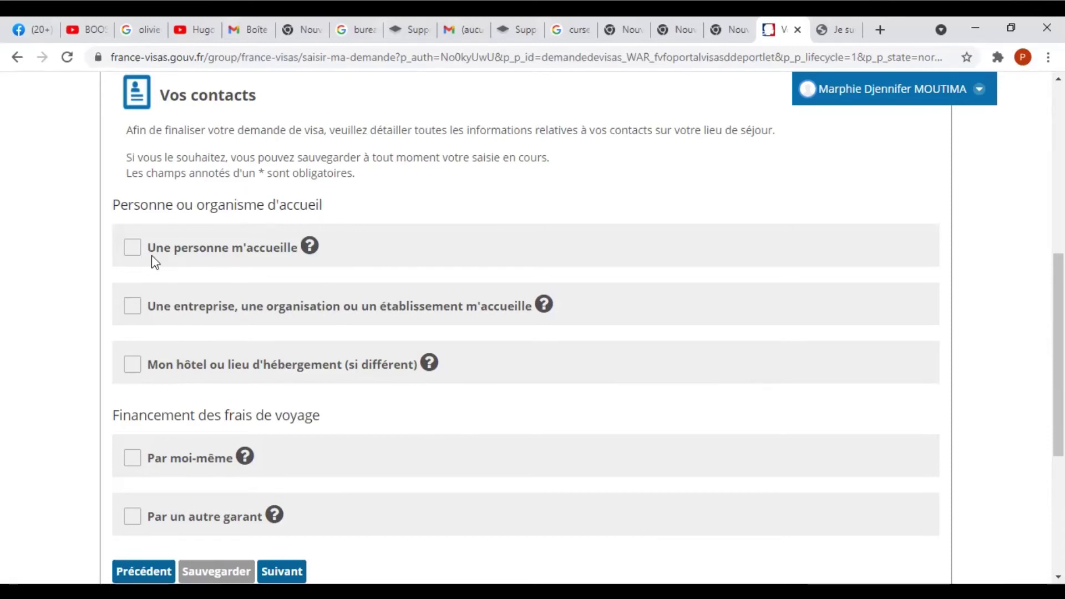
{"action": "left_click", "coordinate": [134, 310]}
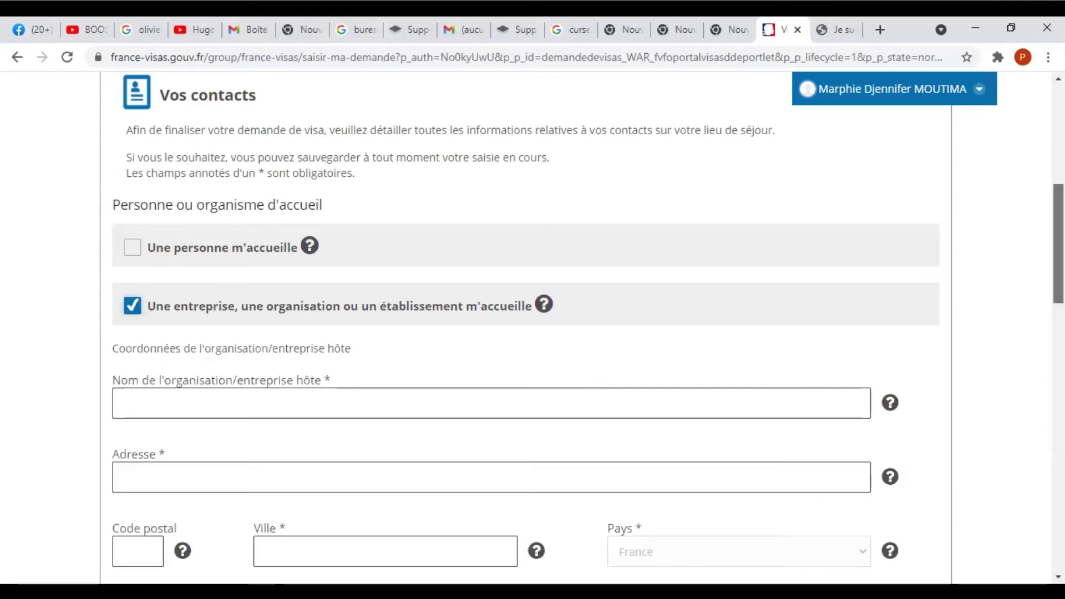
{"action": "scroll", "coordinate": [705, 258], "scroll_direction": "down", "scroll_amount": 3}
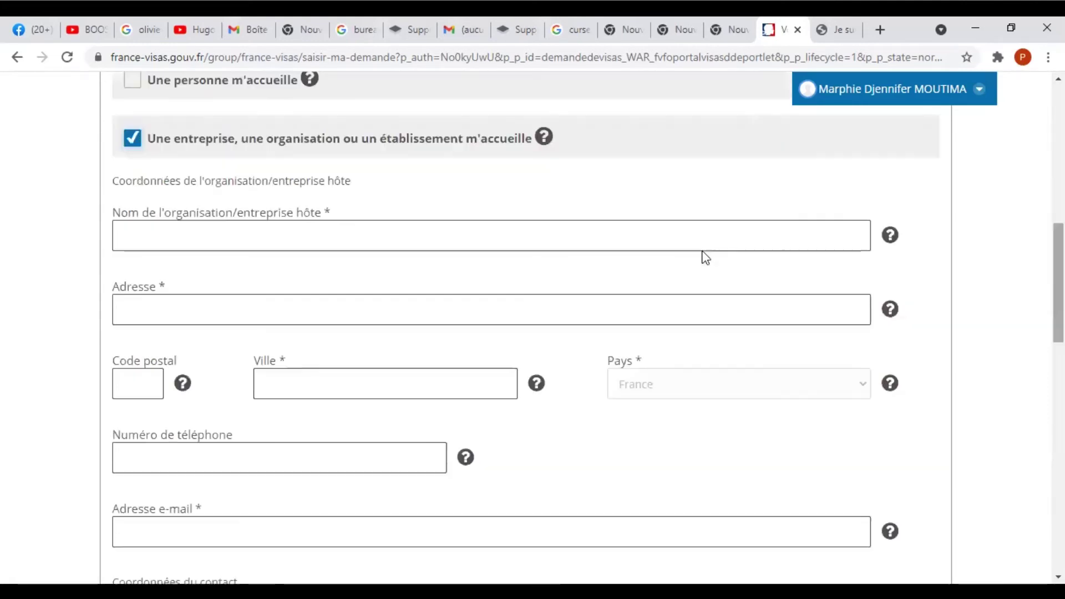
{"action": "left_click", "coordinate": [584, 243]}
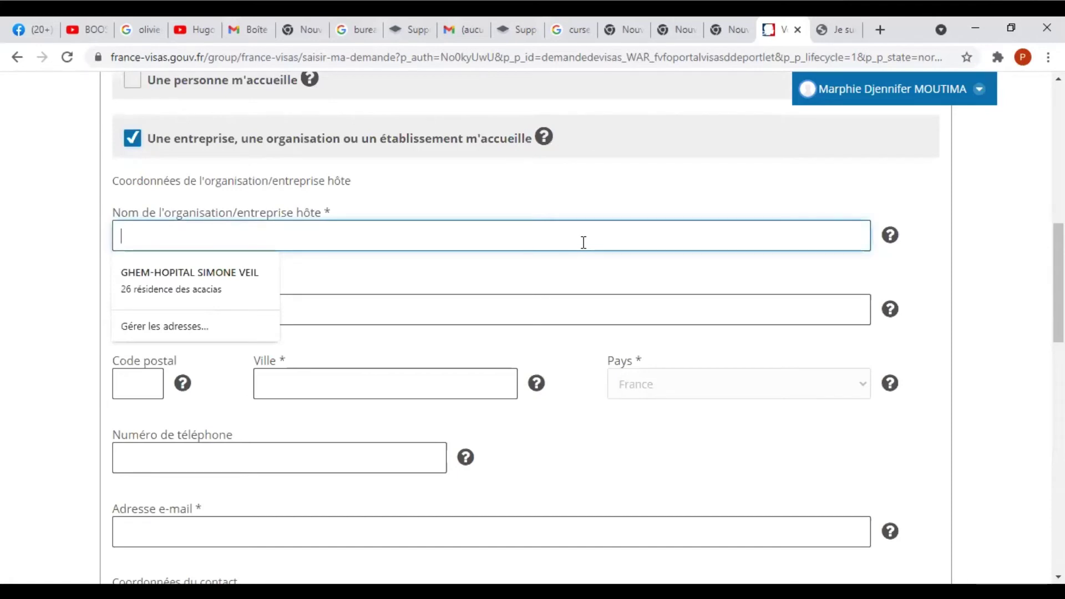
{"action": "type", "text": "U"}
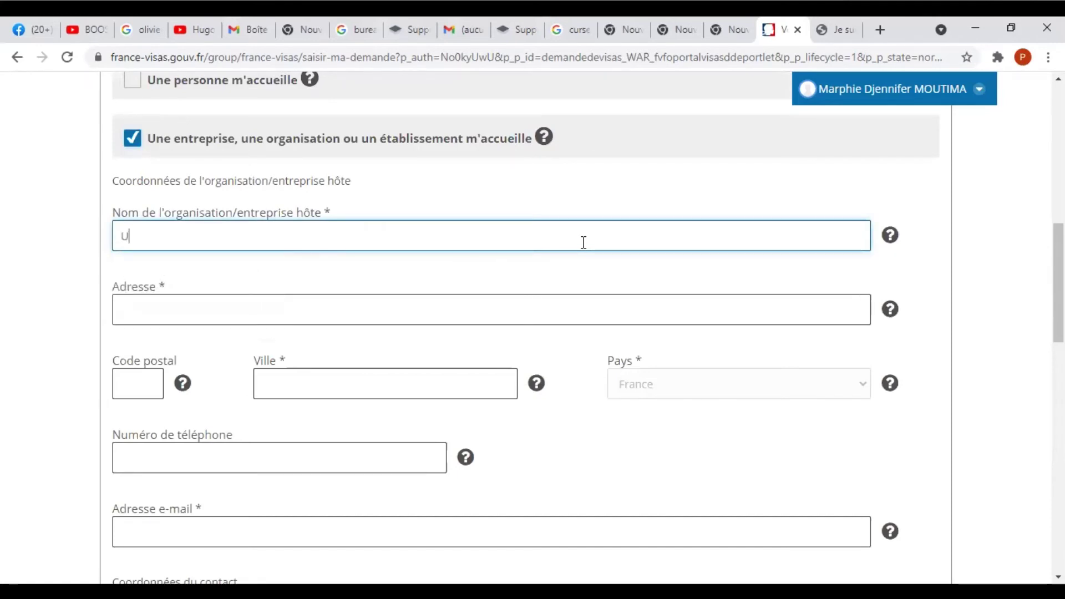
{"action": "type", "text": "NIVERSIT"}
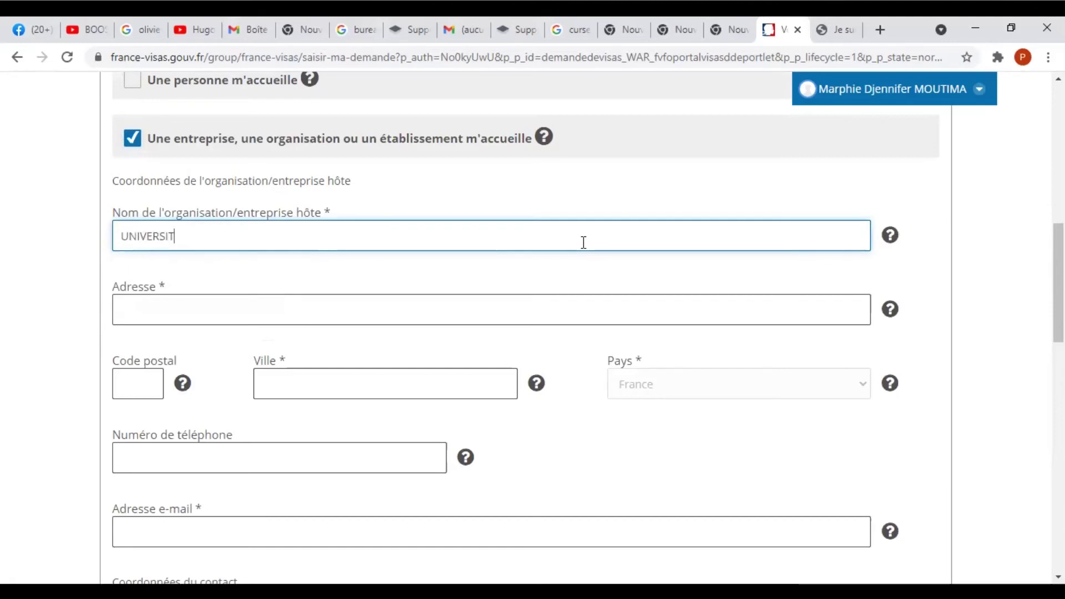
{"action": "type", "text": "E ROUEN"}
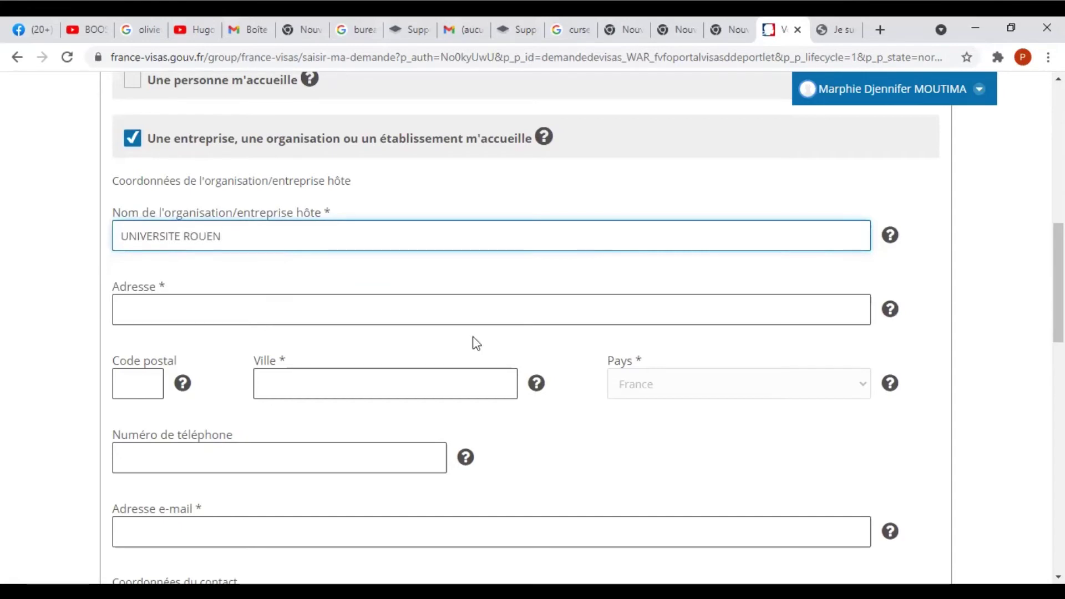
{"action": "left_click", "coordinate": [431, 304]}
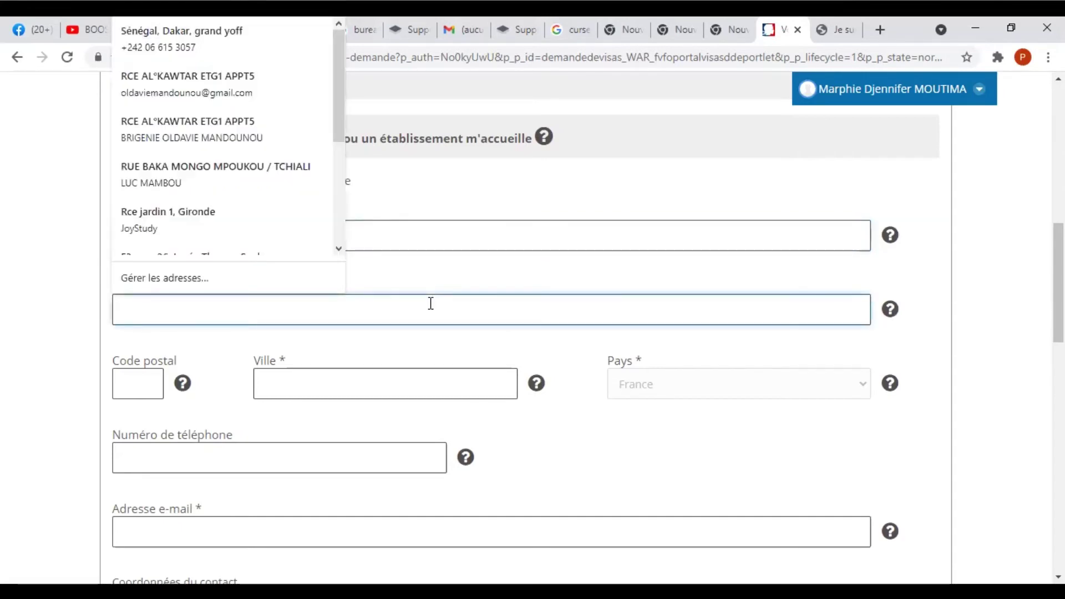
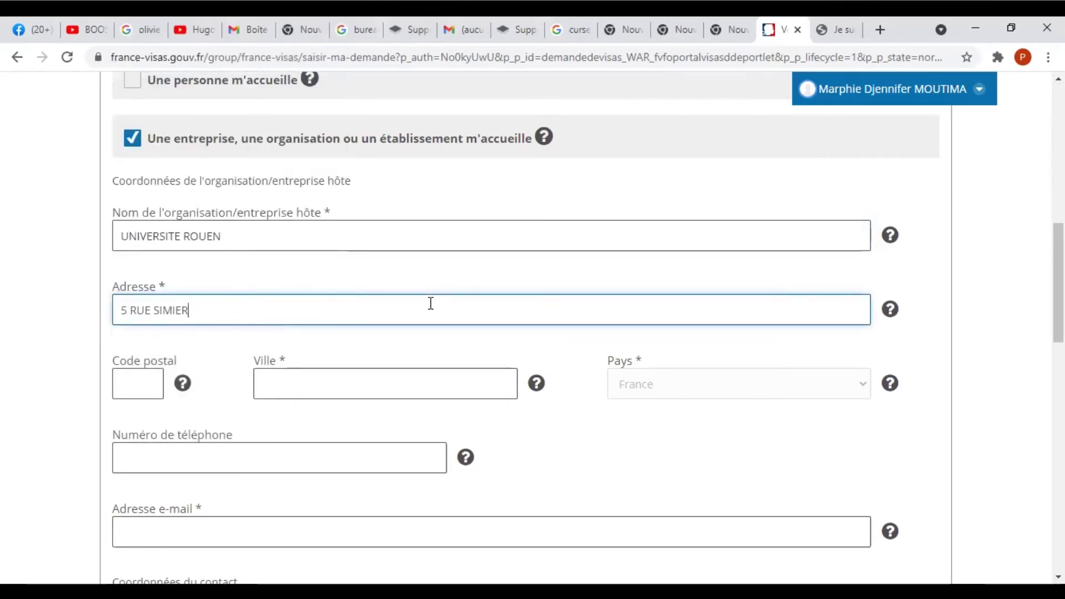
{"action": "left_click", "coordinate": [132, 378]}
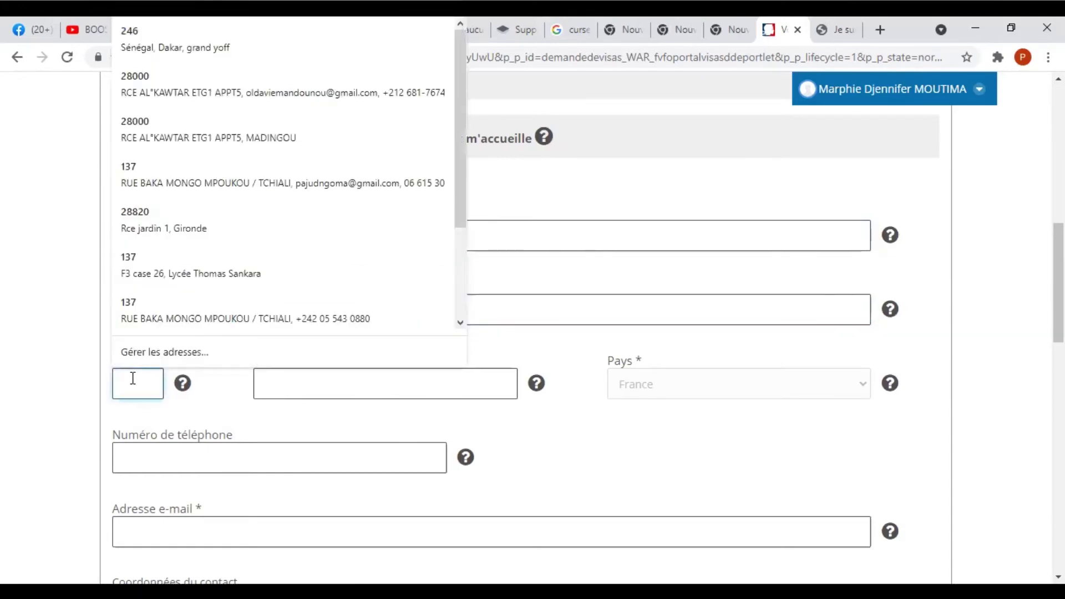
{"action": "type", "text": "37000"}
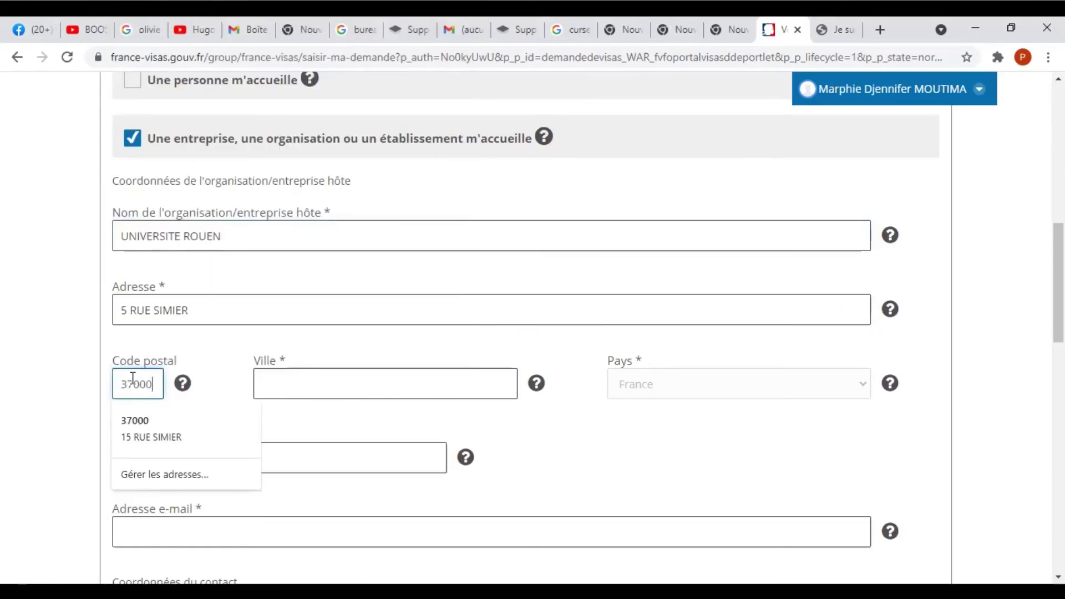
{"action": "left_click", "coordinate": [285, 373]}
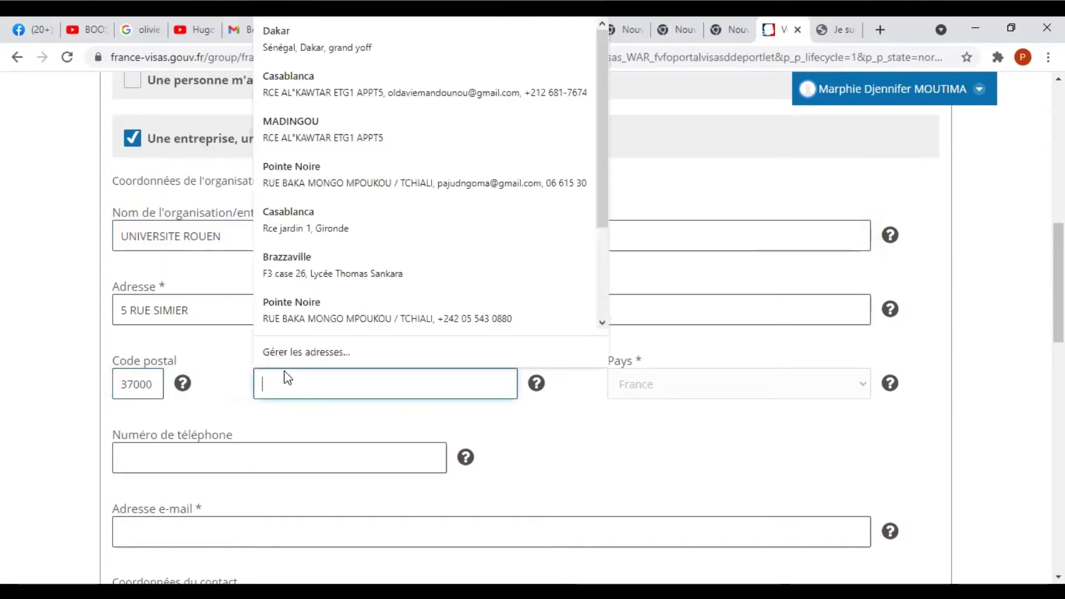
{"action": "type", "text": "ROUEN"}
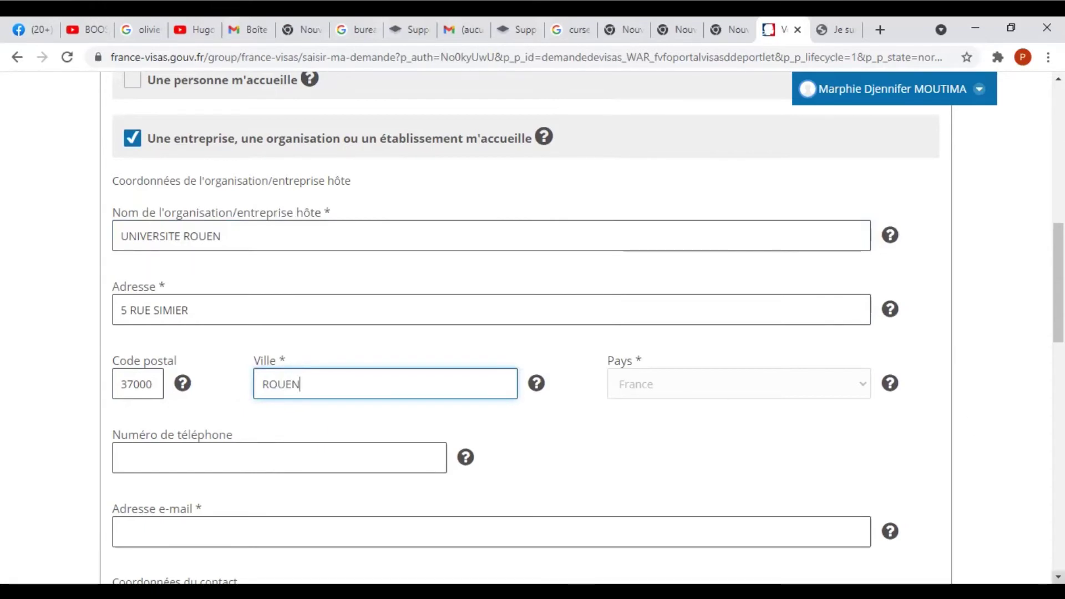
Add the host organisation's phone number and e-mail address.
{"action": "scroll", "coordinate": [518, 381], "scroll_direction": "down", "scroll_amount": 4}
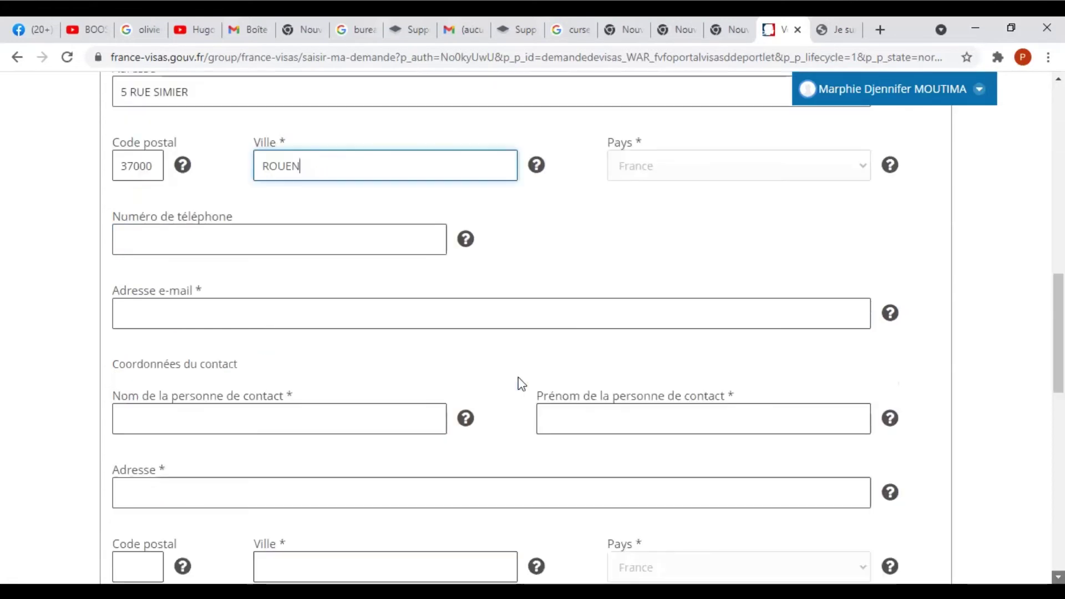
{"action": "left_click", "coordinate": [411, 240]}
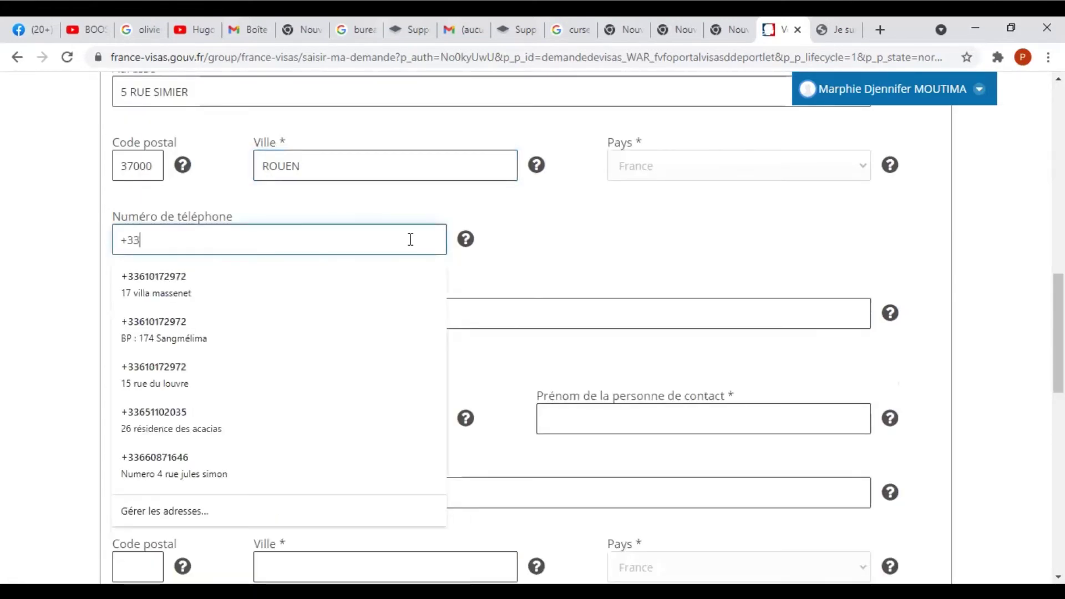
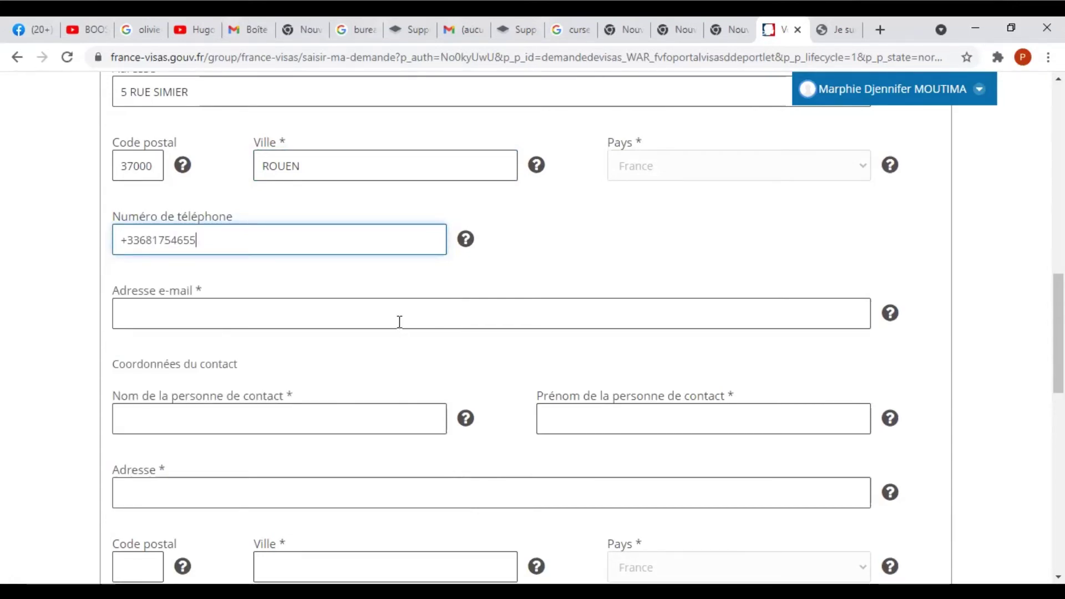
{"action": "left_click", "coordinate": [400, 322]}
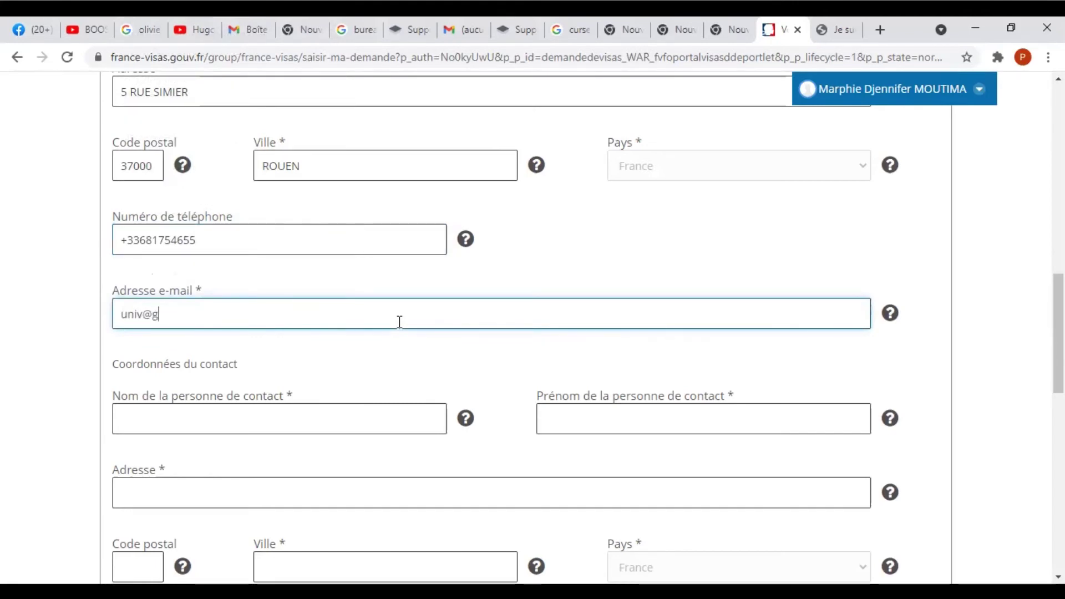
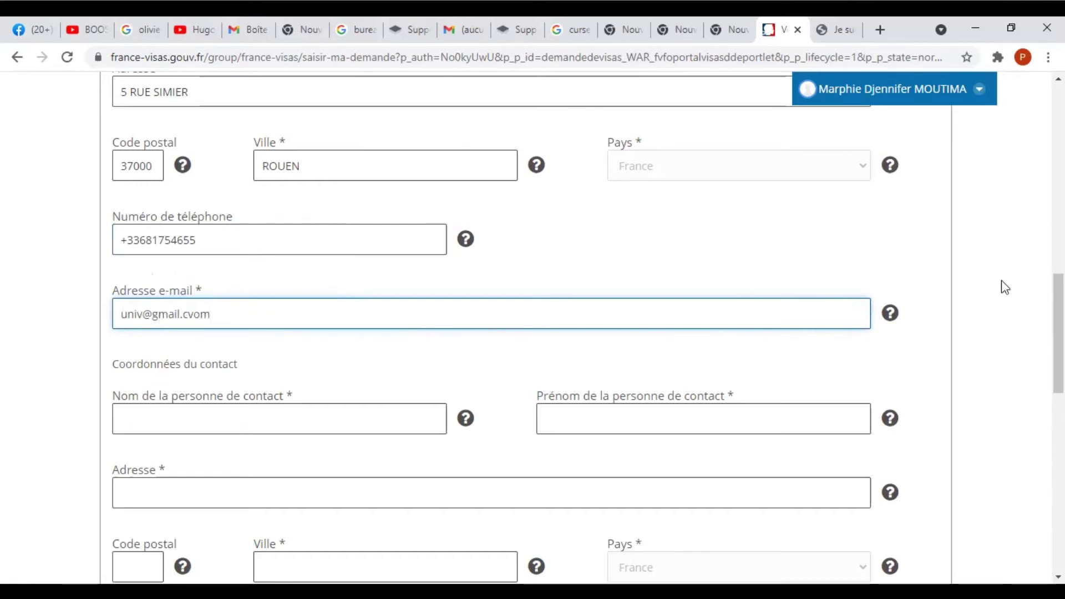
Enter UNIVERSITE ROUEN as the contact's name and Universite Rouen as first name.
{"action": "scroll", "coordinate": [571, 272], "scroll_direction": "down", "scroll_amount": 2}
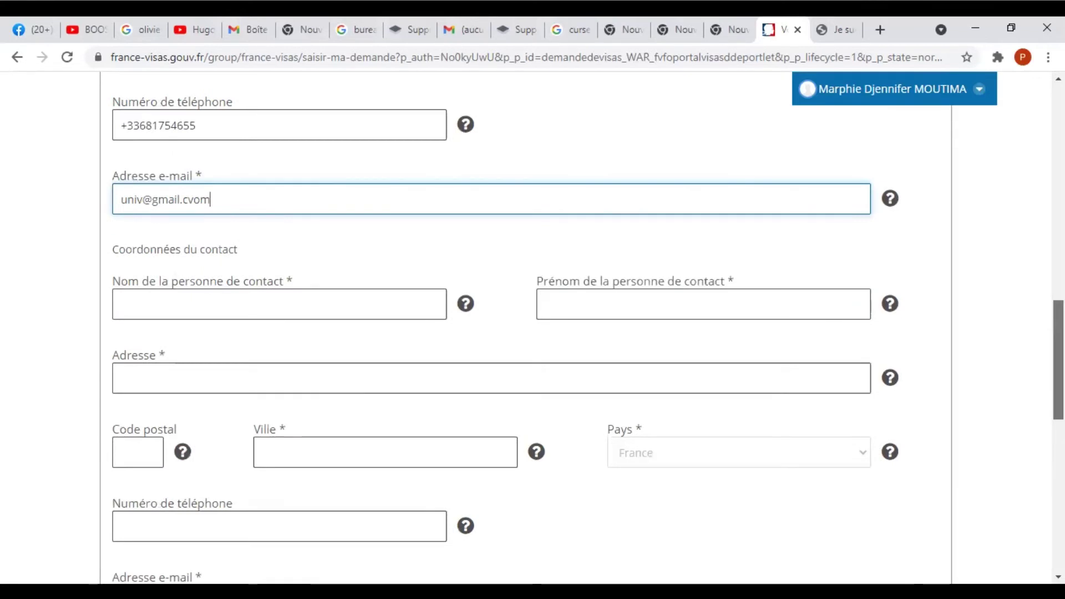
{"action": "scroll", "coordinate": [571, 271], "scroll_direction": "down", "scroll_amount": 2}
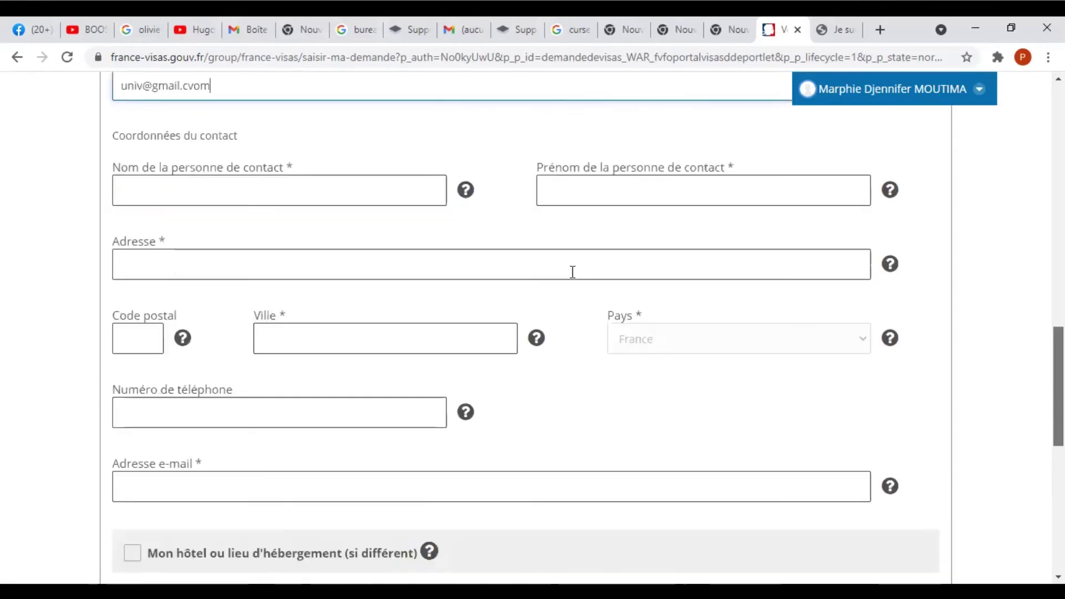
{"action": "left_click", "coordinate": [264, 186]}
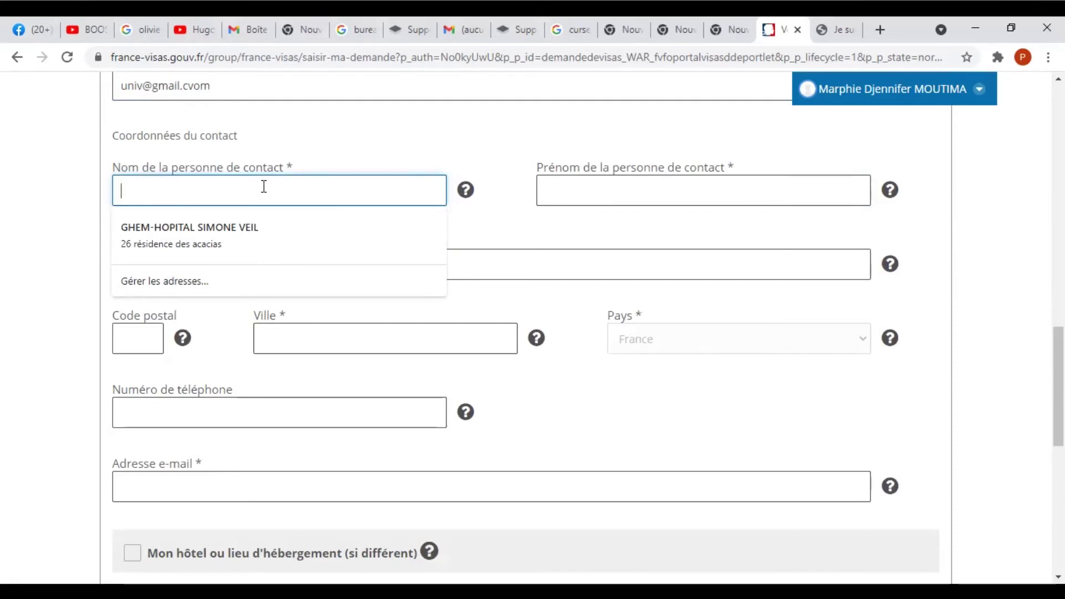
{"action": "type", "text": "UNIVERSITE ROUEN"}
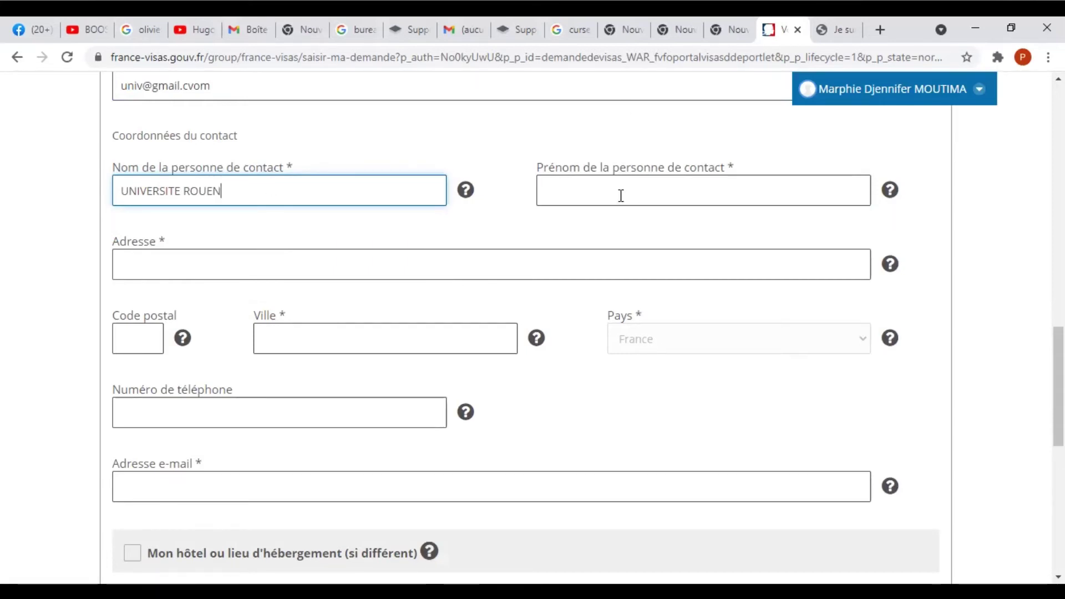
{"action": "left_click", "coordinate": [621, 195]}
{"action": "type", "text": "Univers"}
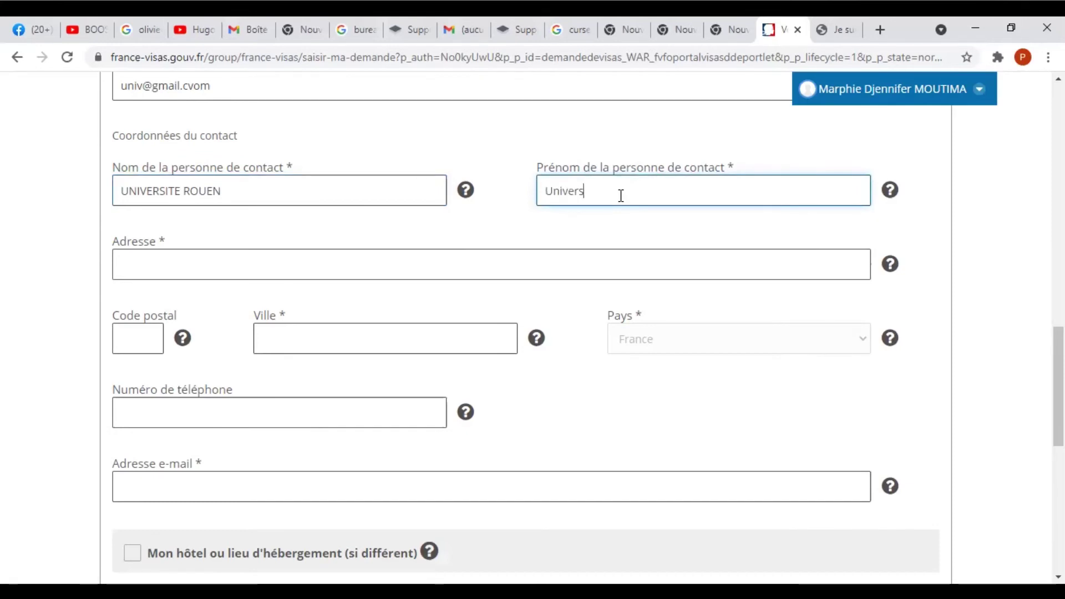
{"action": "type", "text": "ite Ro"}
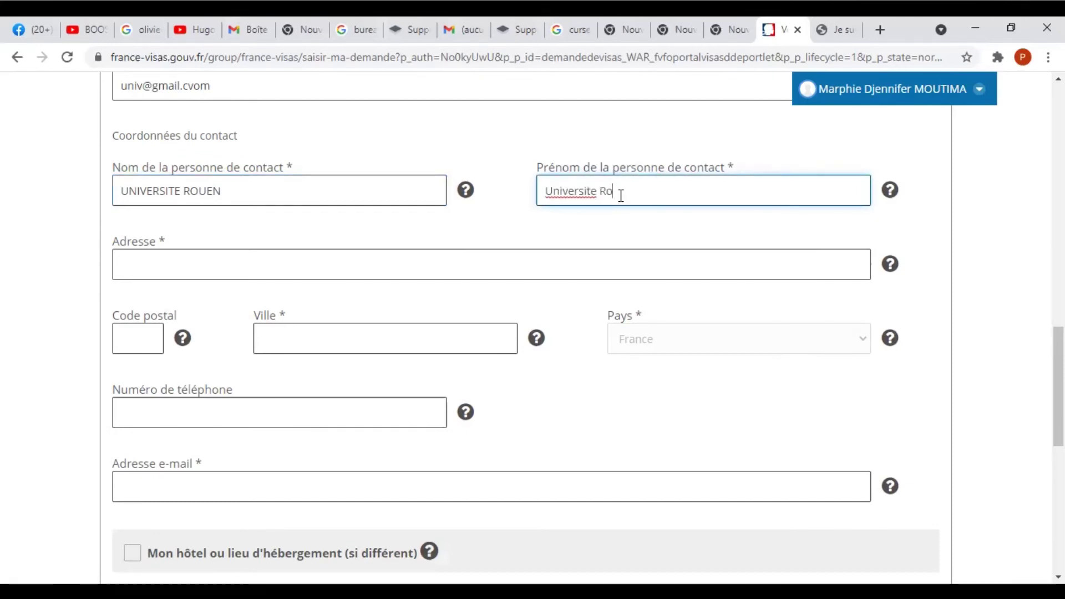
{"action": "type", "text": "uen"}
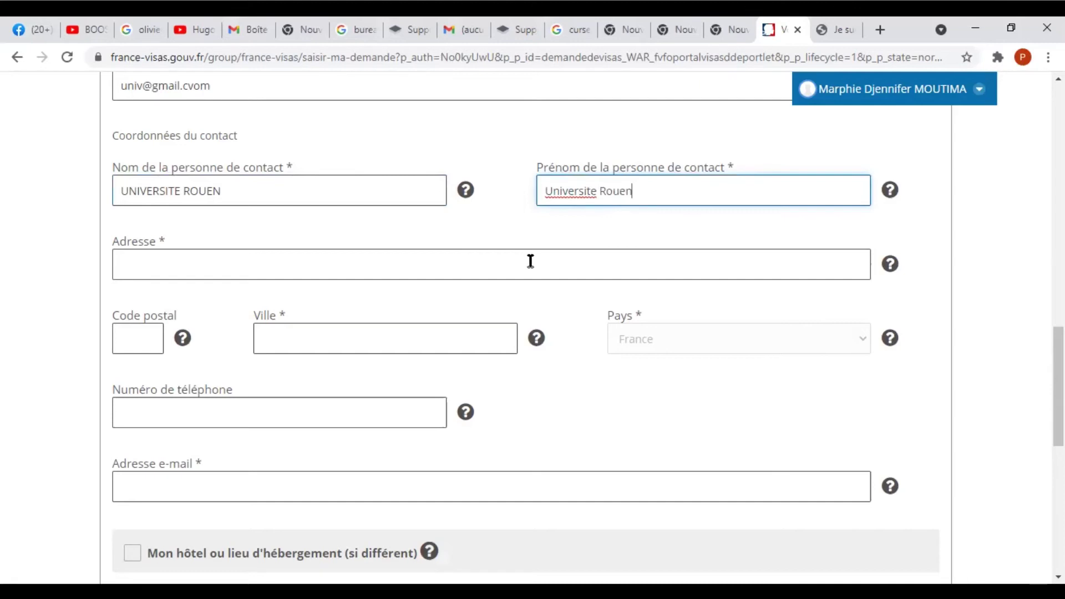
{"action": "left_click", "coordinate": [531, 261]}
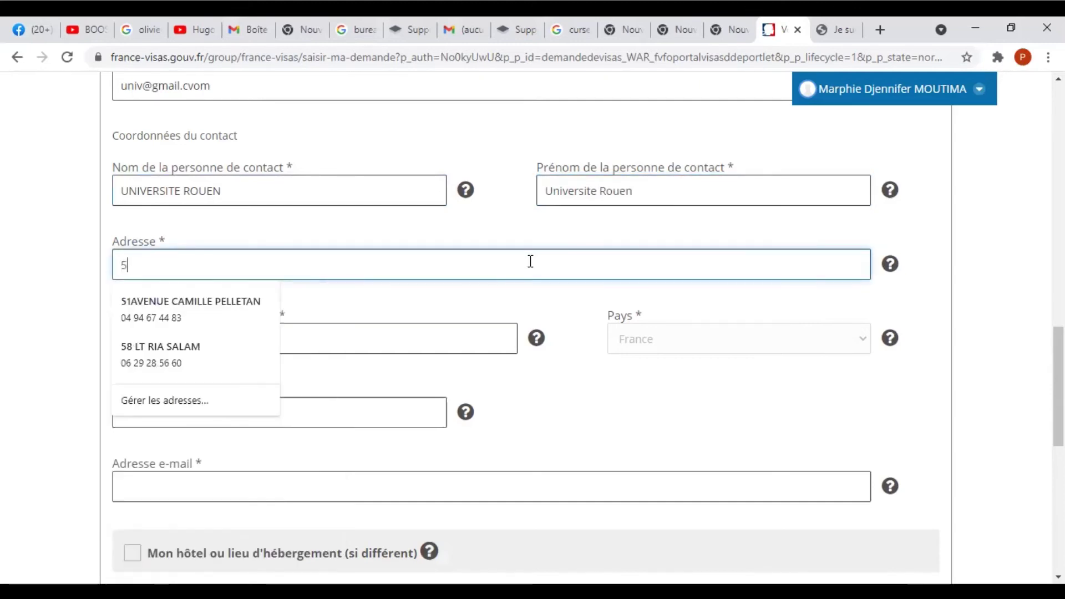
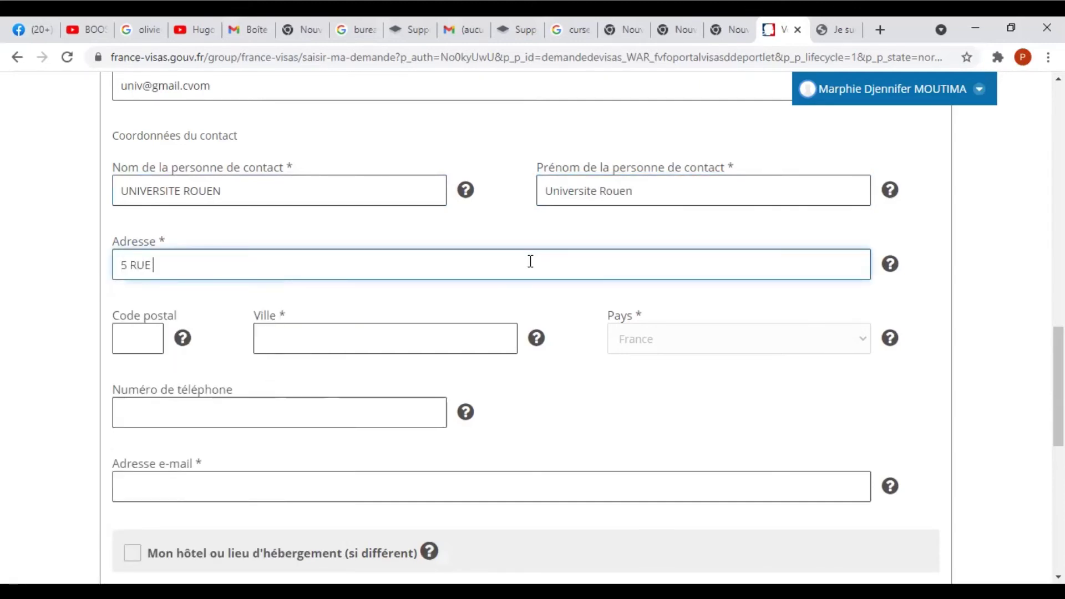
{"action": "left_click", "coordinate": [158, 337]}
{"action": "type", "text": "370"}
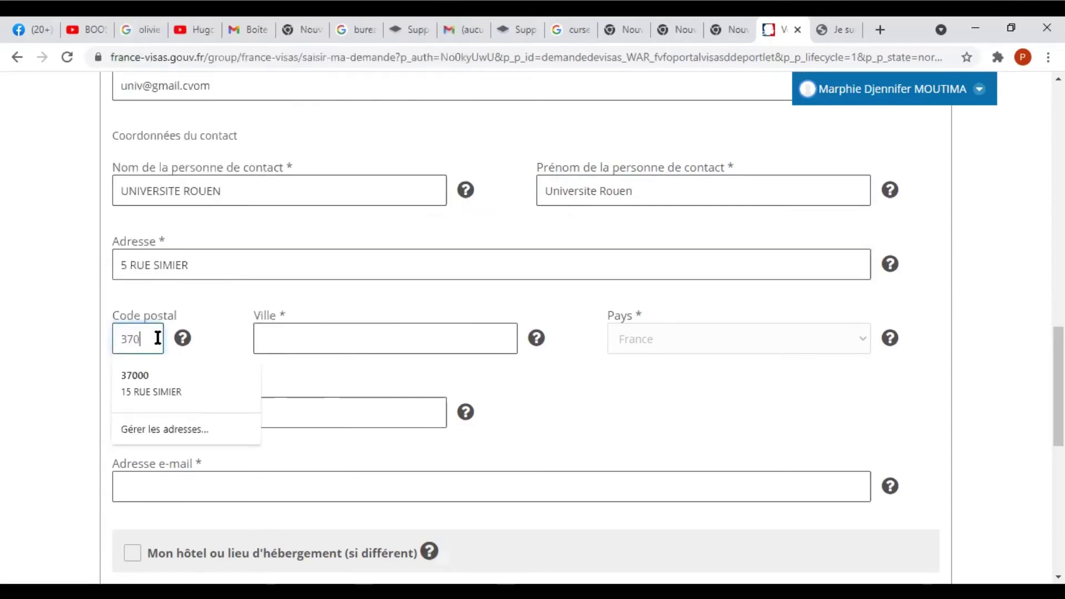
{"action": "type", "text": "00"}
{"action": "left_click", "coordinate": [389, 333]}
{"action": "type", "text": "ROU"}
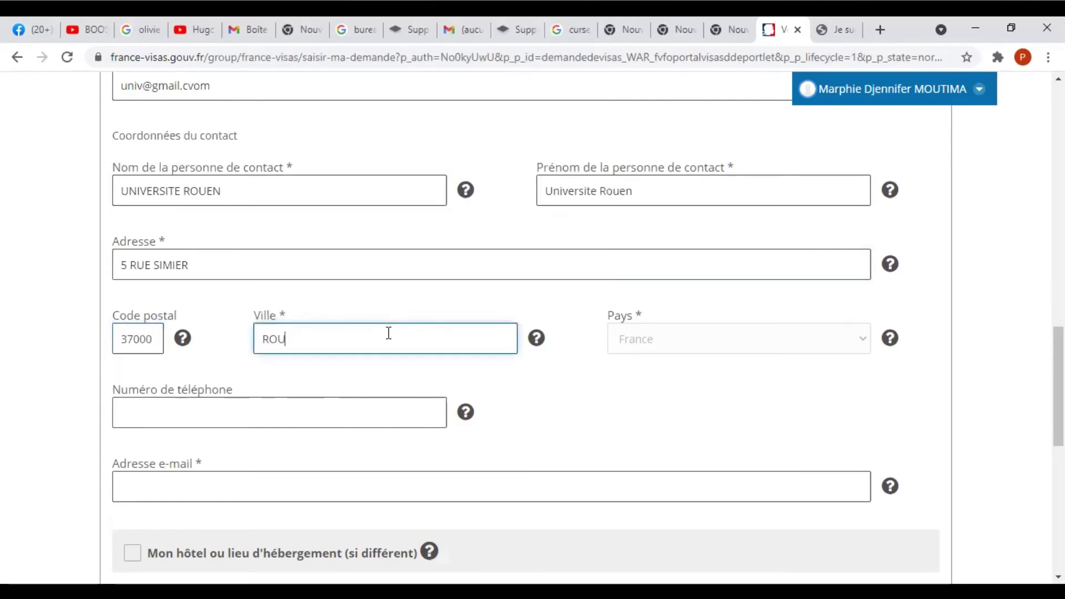
{"action": "type", "text": "EN"}
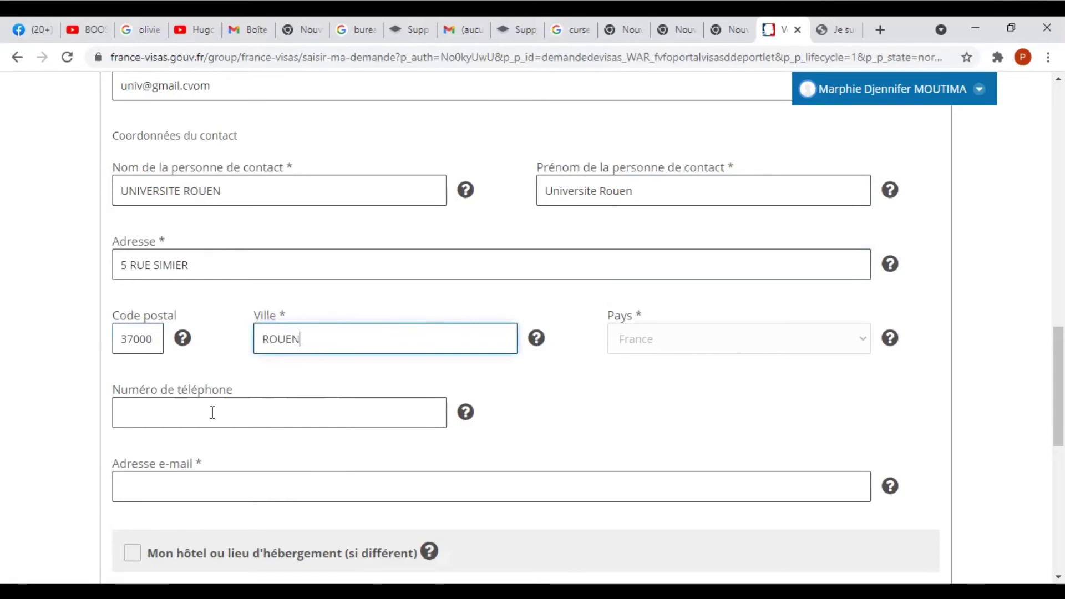
Add the contact's phone number and e-mail address.
{"action": "left_click", "coordinate": [213, 412]}
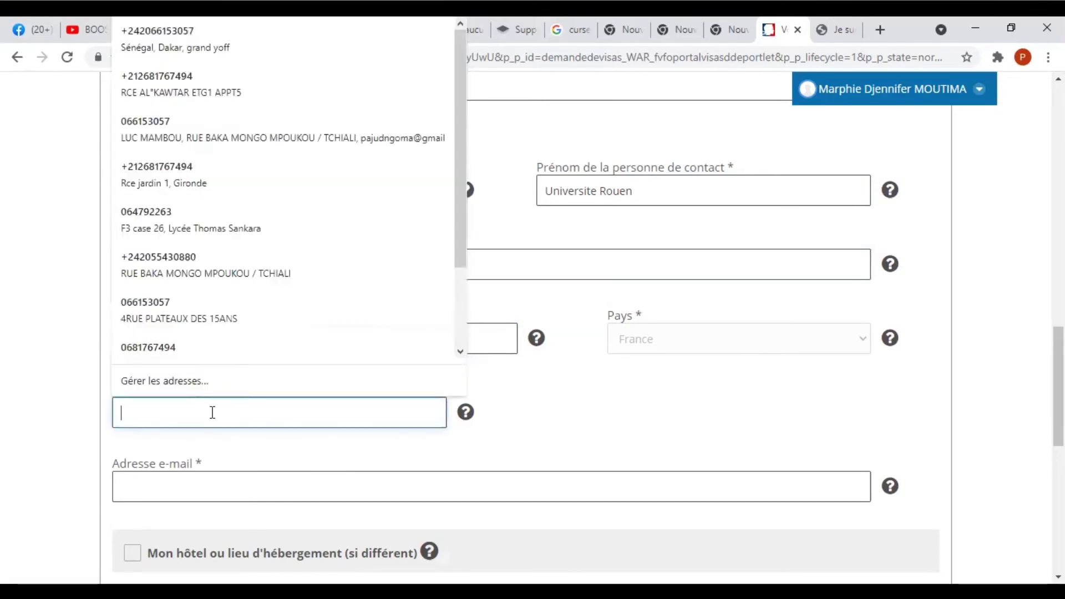
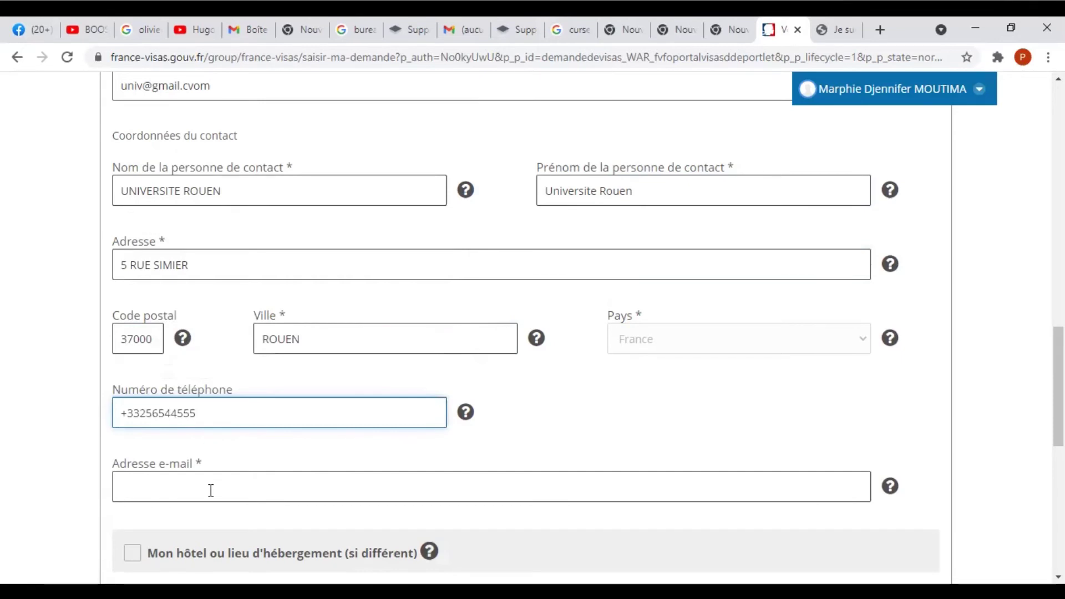
{"action": "left_click", "coordinate": [211, 491]}
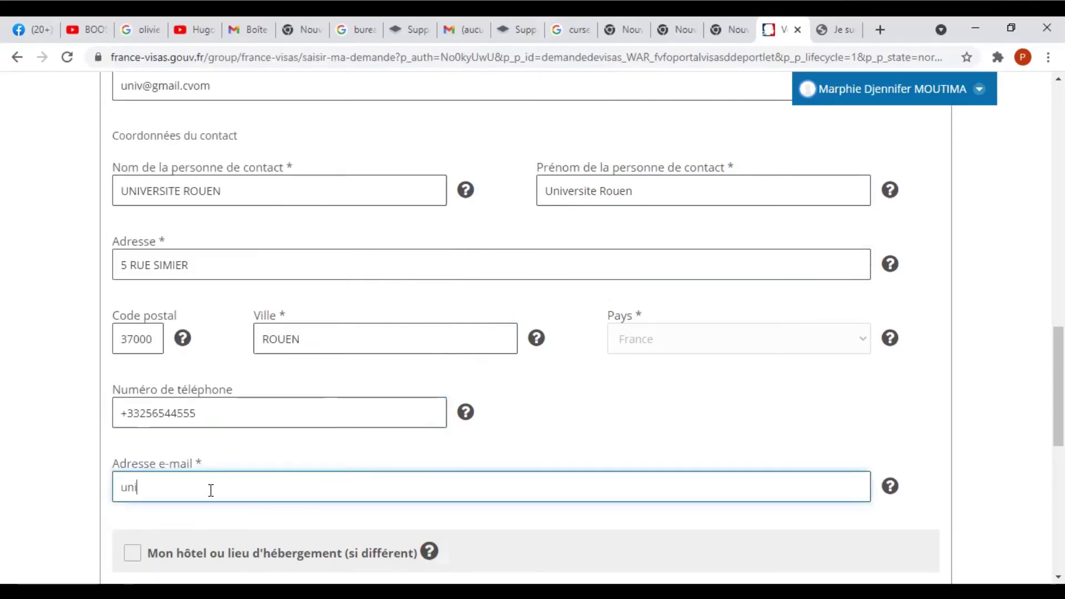
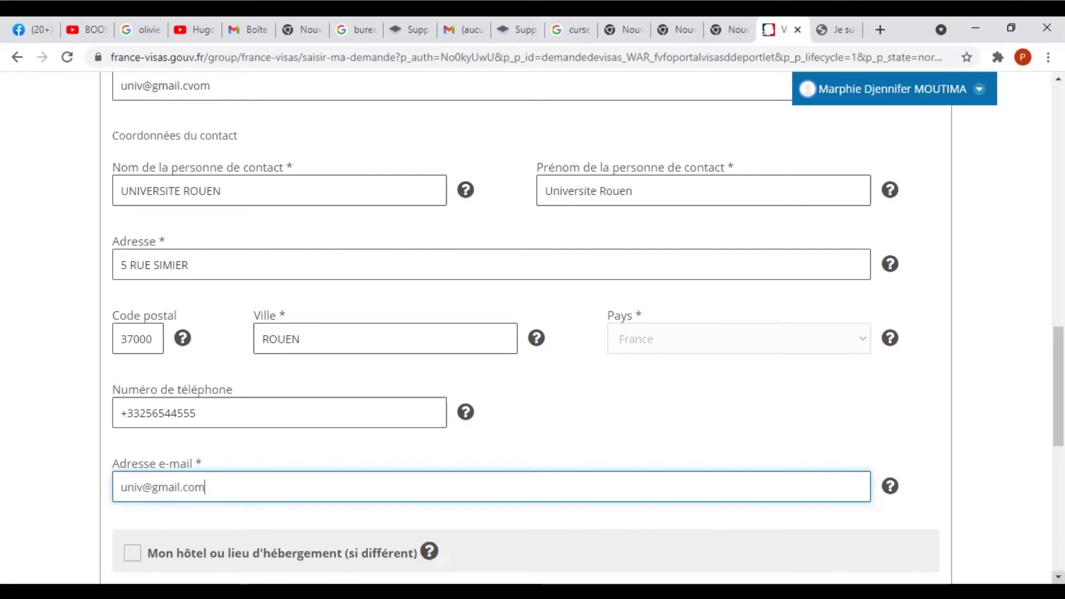
{"action": "scroll", "coordinate": [527, 333], "scroll_direction": "down", "scroll_amount": 3}
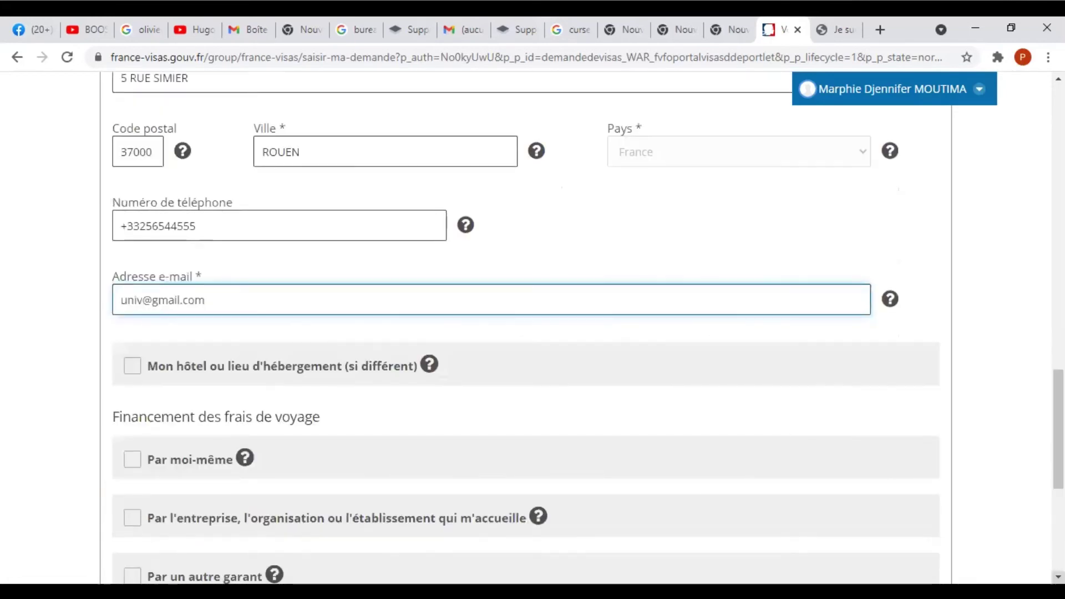
Tick the separate accommodation option and enter the accommodation's name.
{"action": "scroll", "coordinate": [298, 267], "scroll_direction": "down", "scroll_amount": 3}
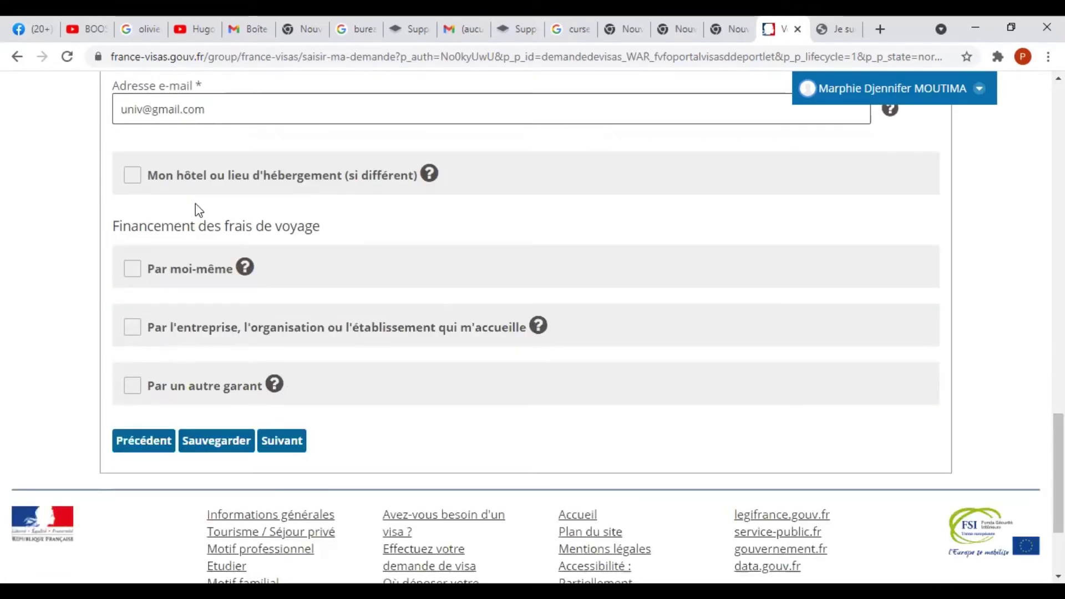
{"action": "left_click", "coordinate": [133, 176]}
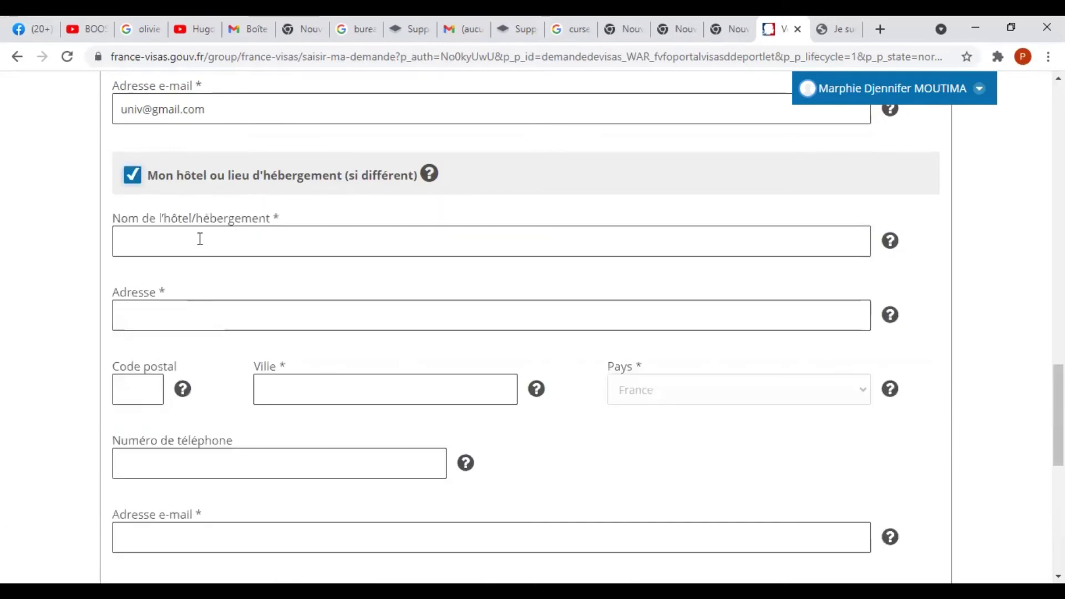
{"action": "left_click", "coordinate": [198, 236]}
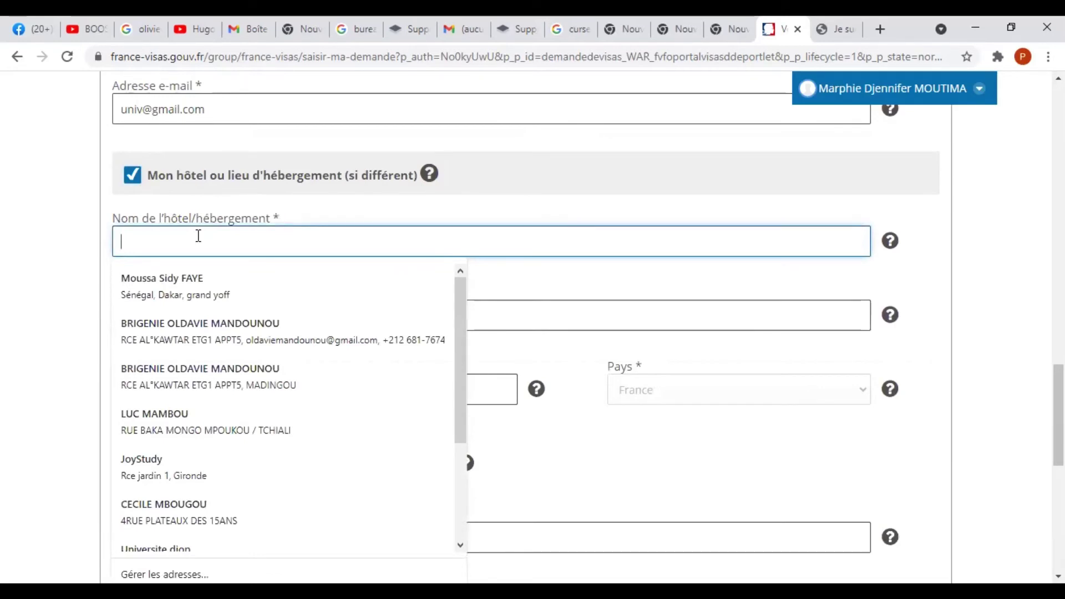
{"action": "type", "text": "C"}
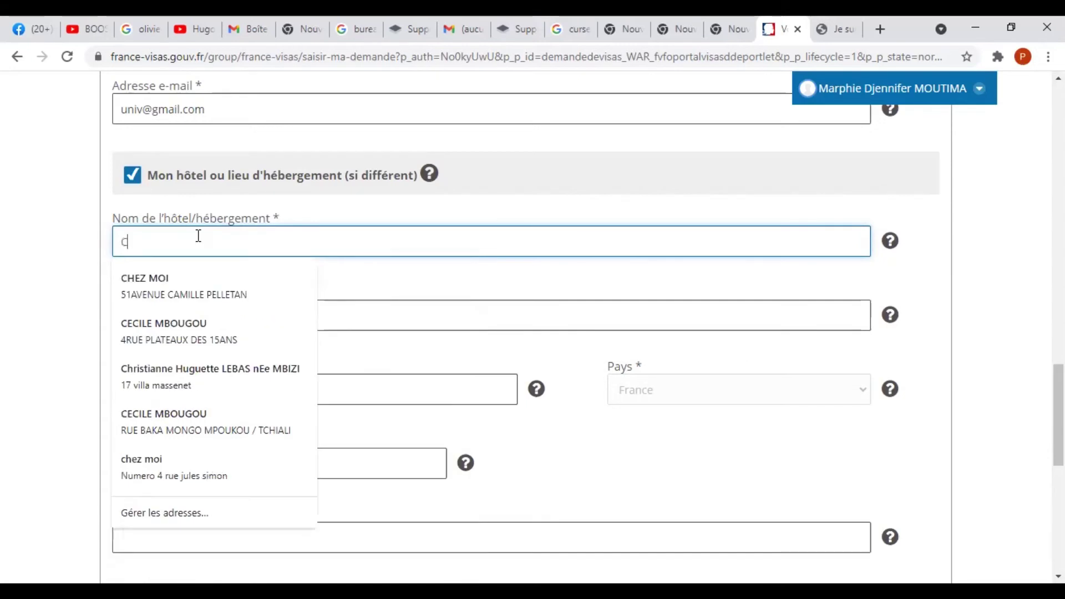
{"action": "type", "text": "ROUS"}
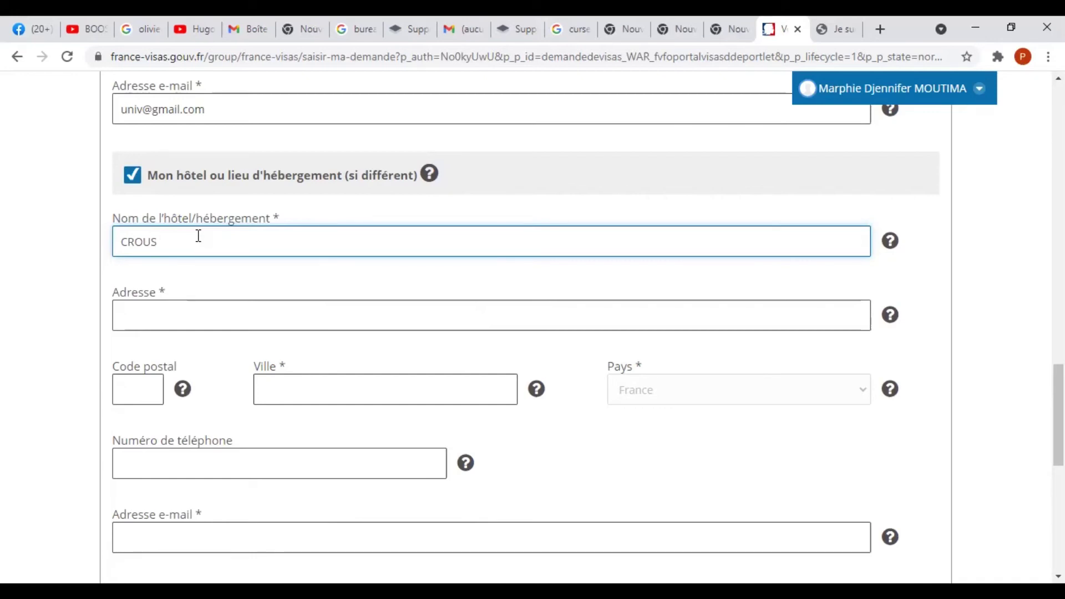
{"action": "key", "text": "BackSpace"}
{"action": "key", "text": "BackSpace"}
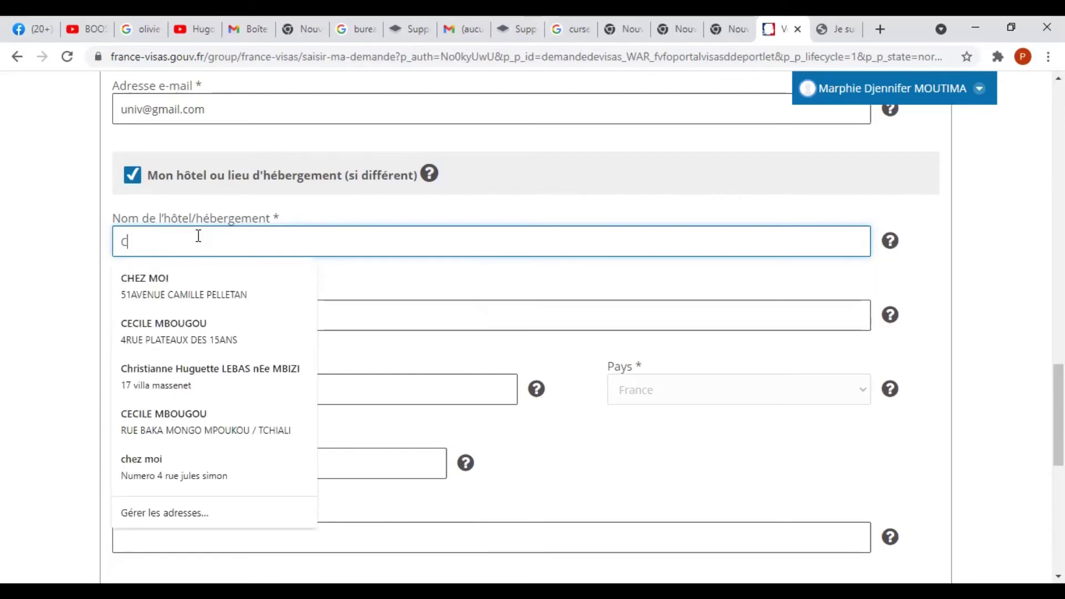
{"action": "key", "text": "BackSpace"}
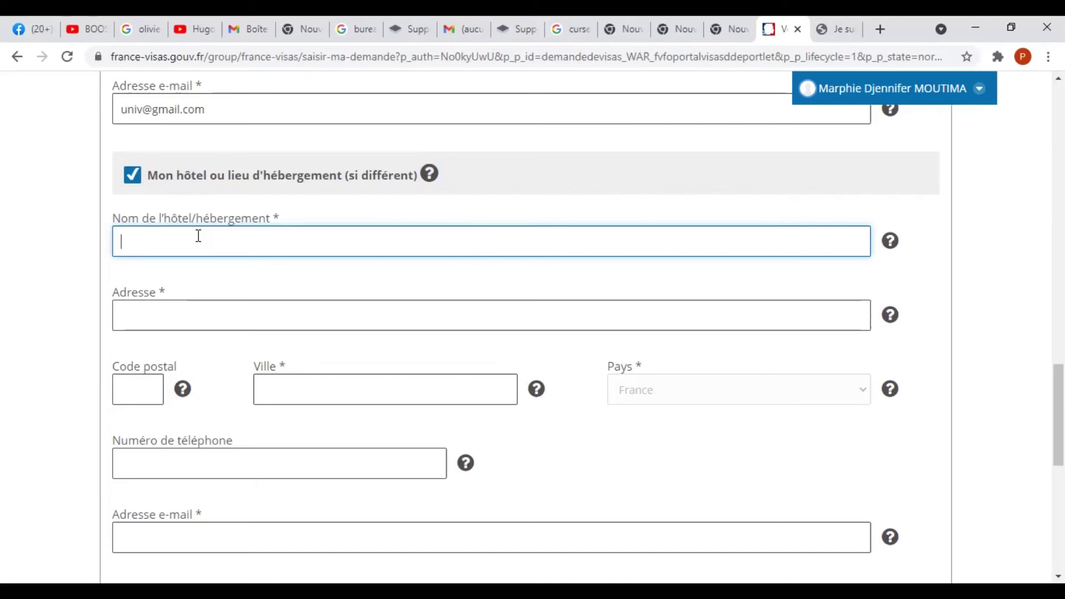
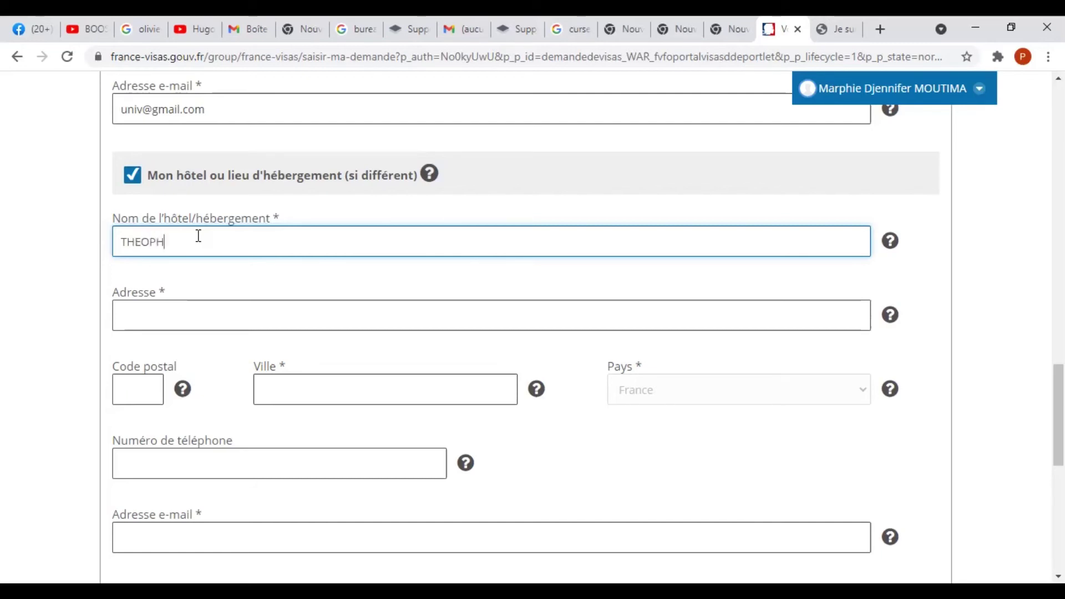
{"action": "left_click", "coordinate": [253, 310]}
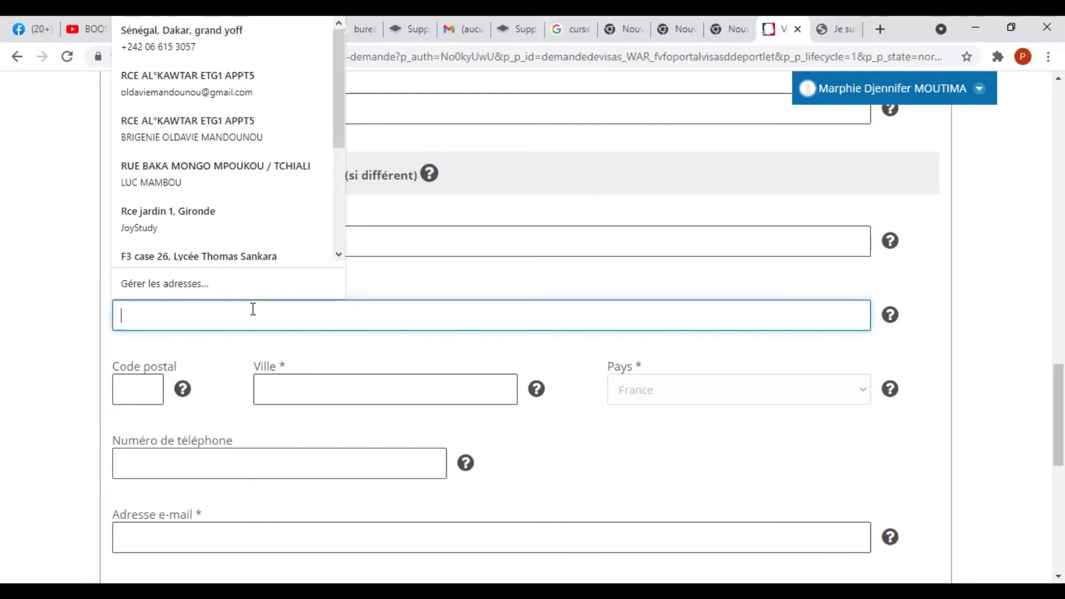
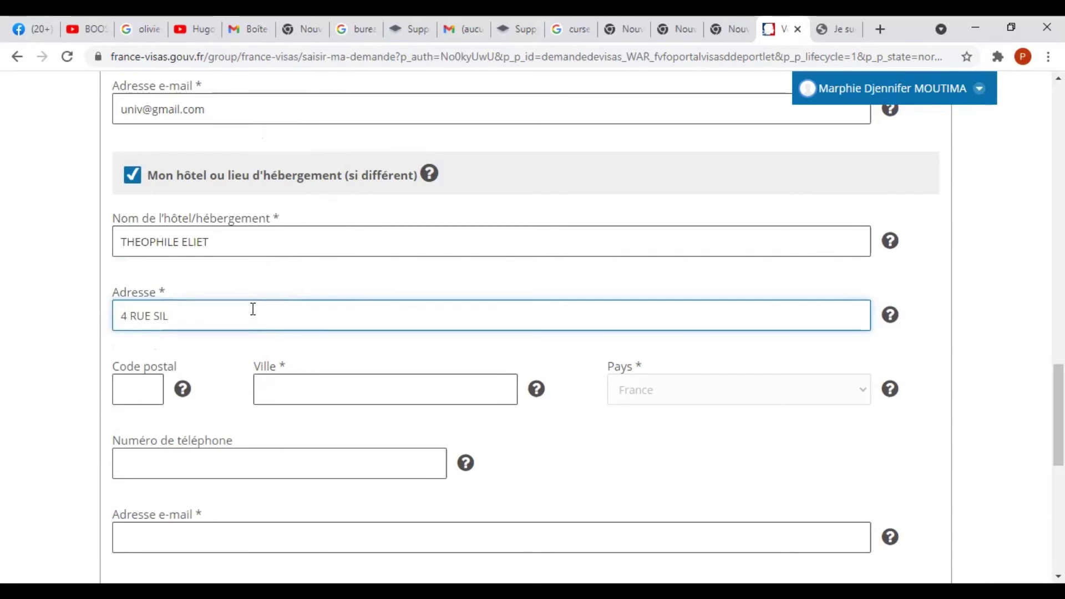
{"action": "left_click", "coordinate": [135, 380]}
{"action": "type", "text": "37000"}
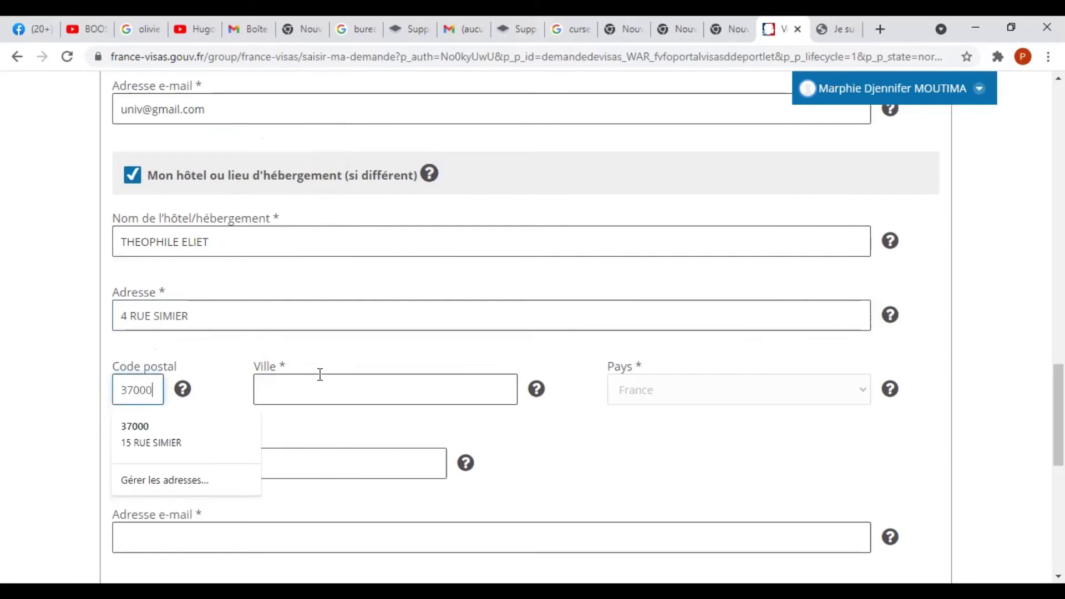
{"action": "left_click", "coordinate": [320, 389]}
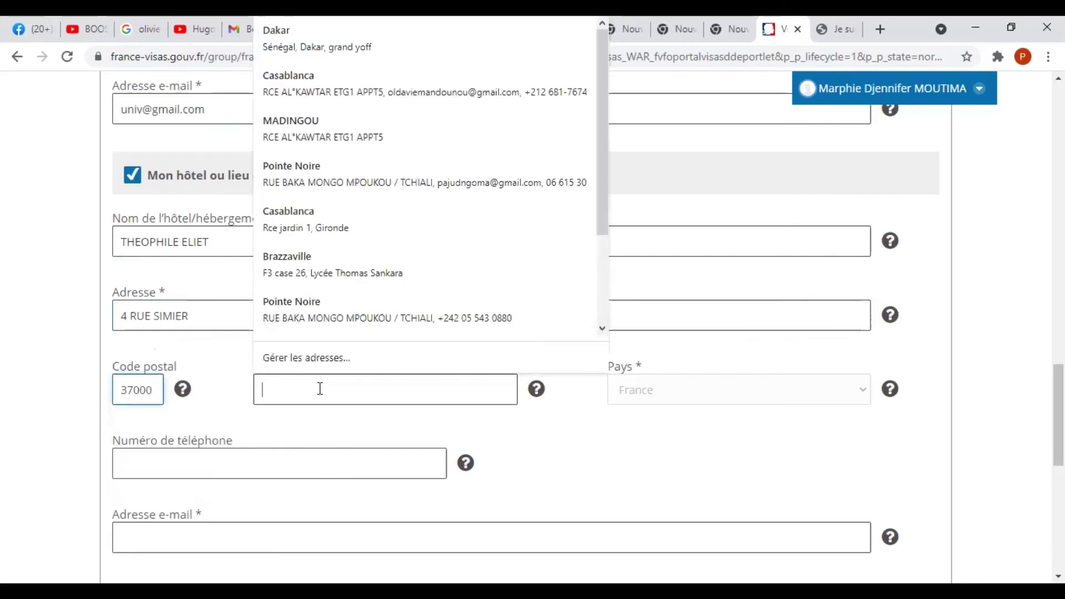
{"action": "type", "text": "TOURS"}
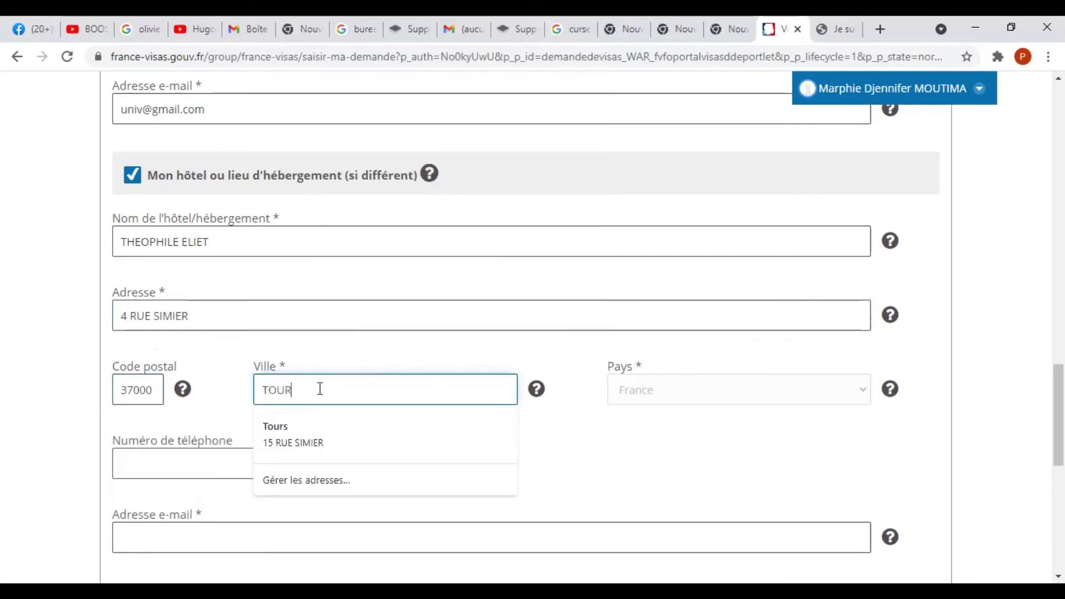
{"action": "left_click", "coordinate": [549, 425]}
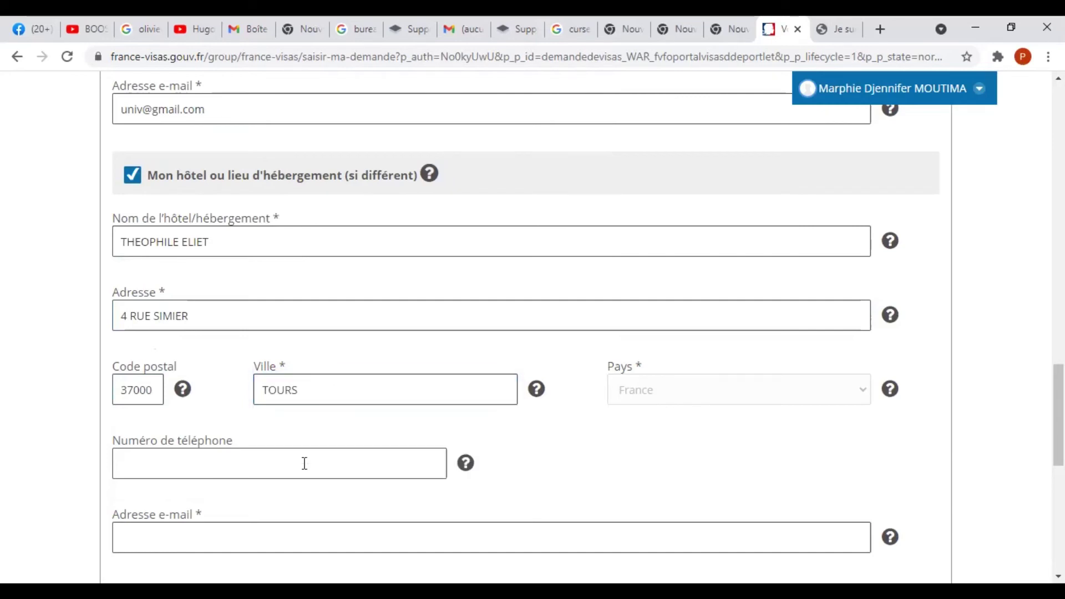
{"action": "left_click", "coordinate": [304, 463]}
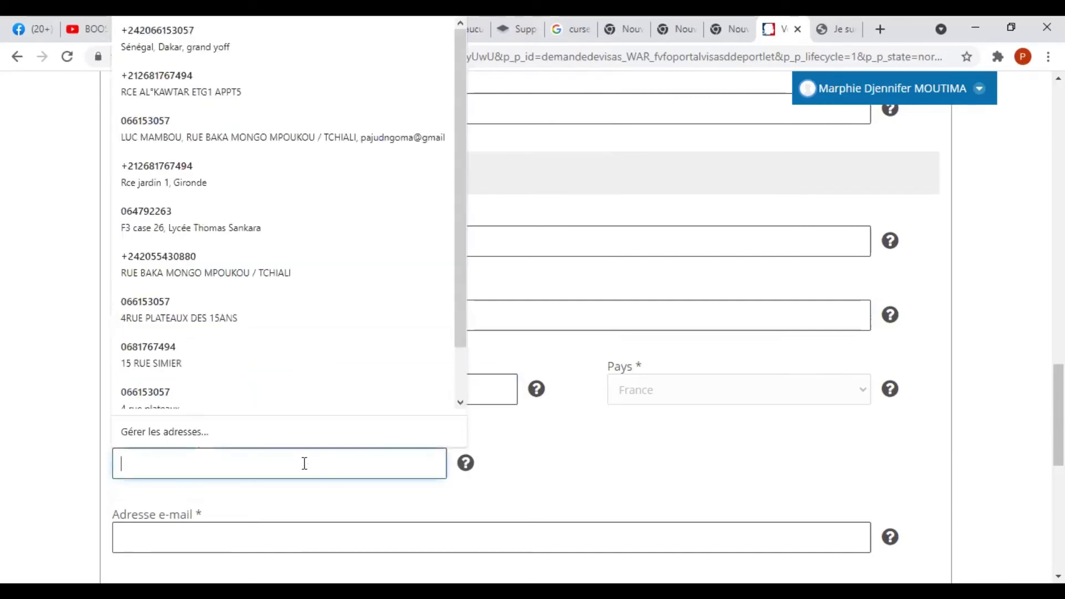
{"action": "type", "text": "+"}
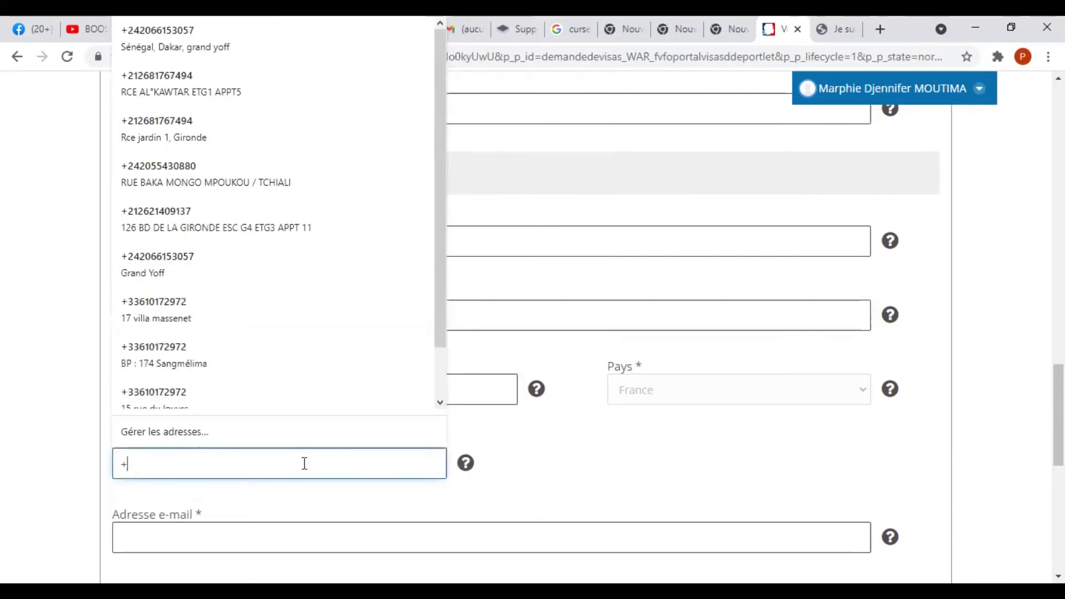
{"action": "type", "text": "336695599"}
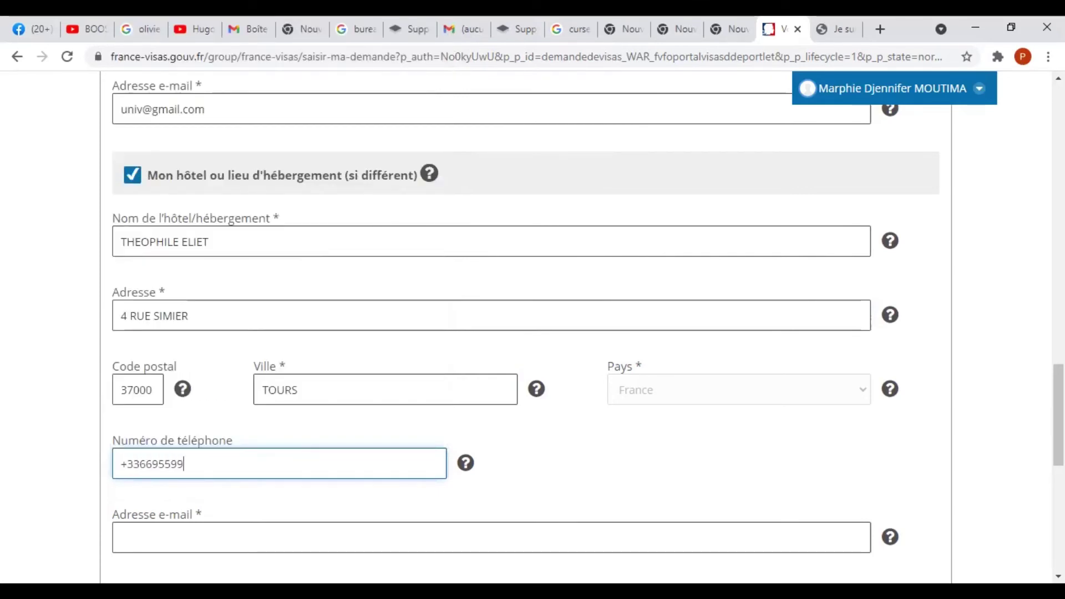
Type the accommodation's e-mail address in its Adresse e-mail field.
{"action": "scroll", "coordinate": [416, 265], "scroll_direction": "down", "scroll_amount": 1}
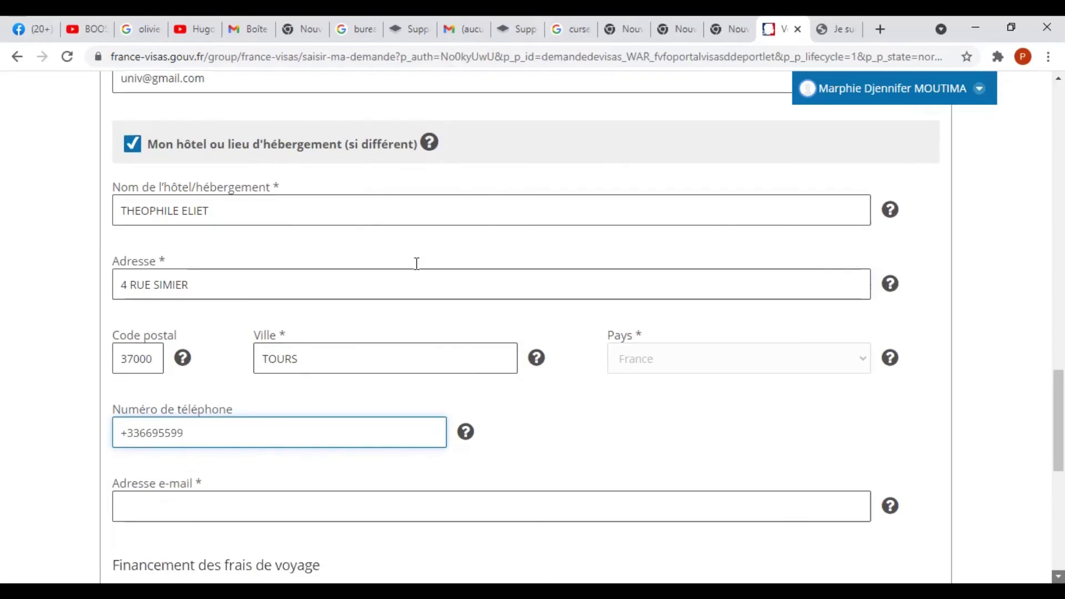
{"action": "scroll", "coordinate": [405, 245], "scroll_direction": "down", "scroll_amount": 4}
{"action": "left_click", "coordinate": [406, 255]}
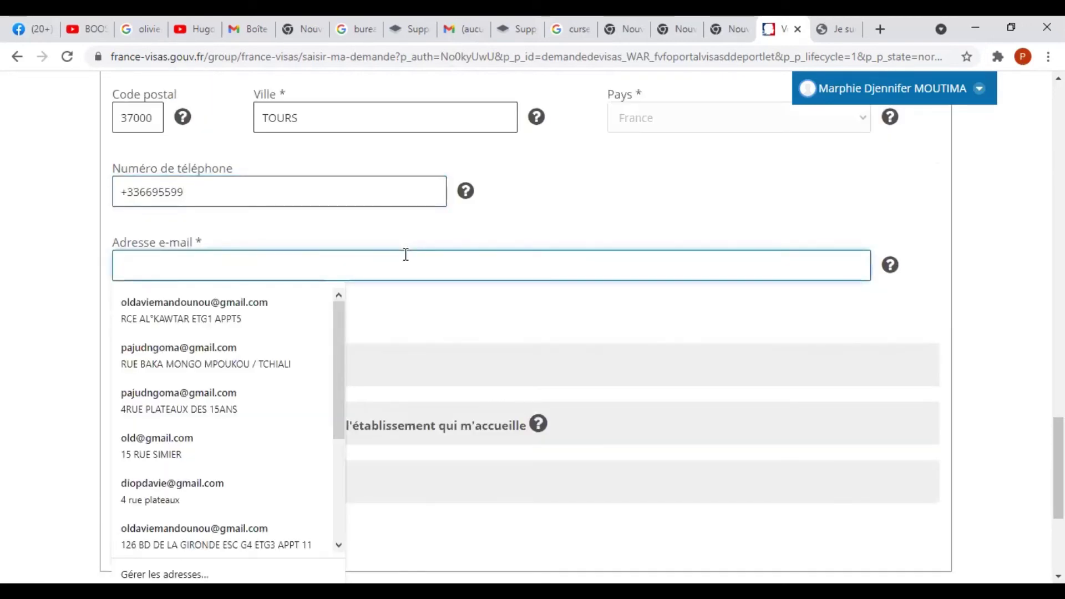
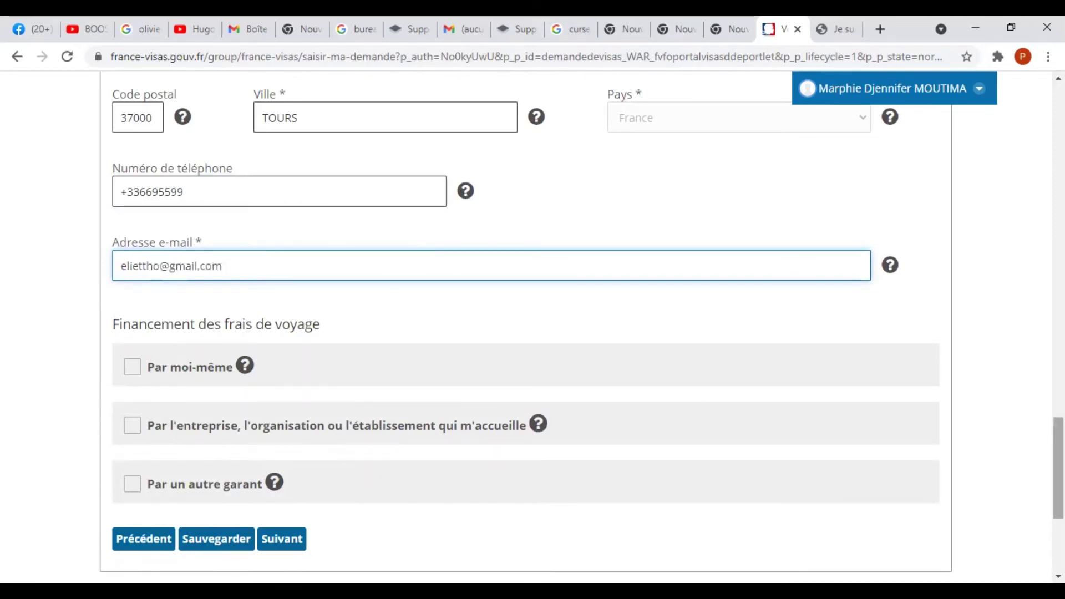
{"action": "scroll", "coordinate": [493, 407], "scroll_direction": "down", "scroll_amount": 2}
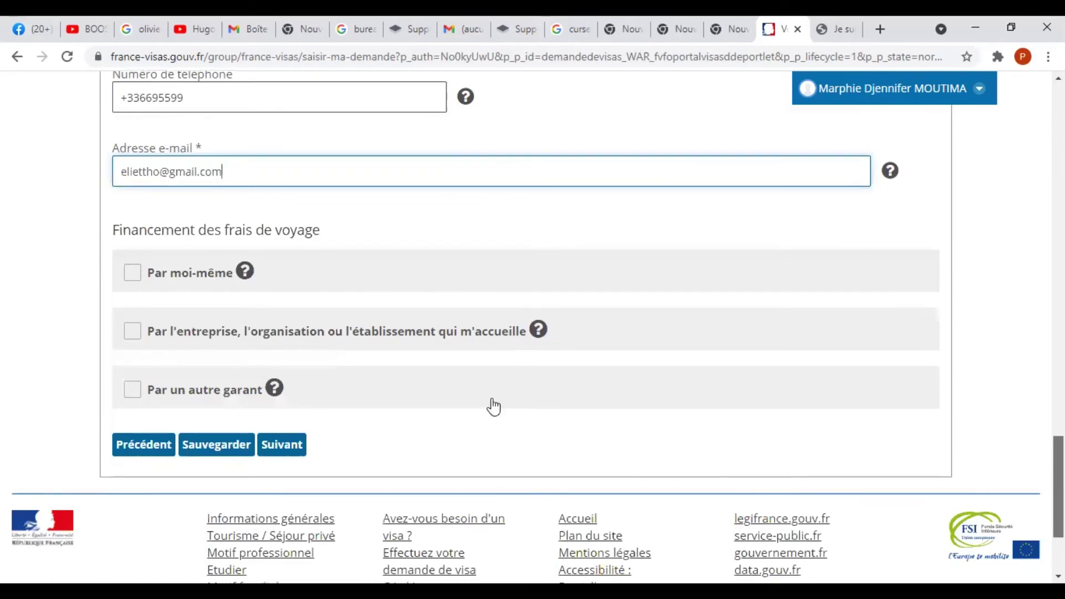
{"action": "scroll", "coordinate": [493, 407], "scroll_direction": "up", "scroll_amount": 1}
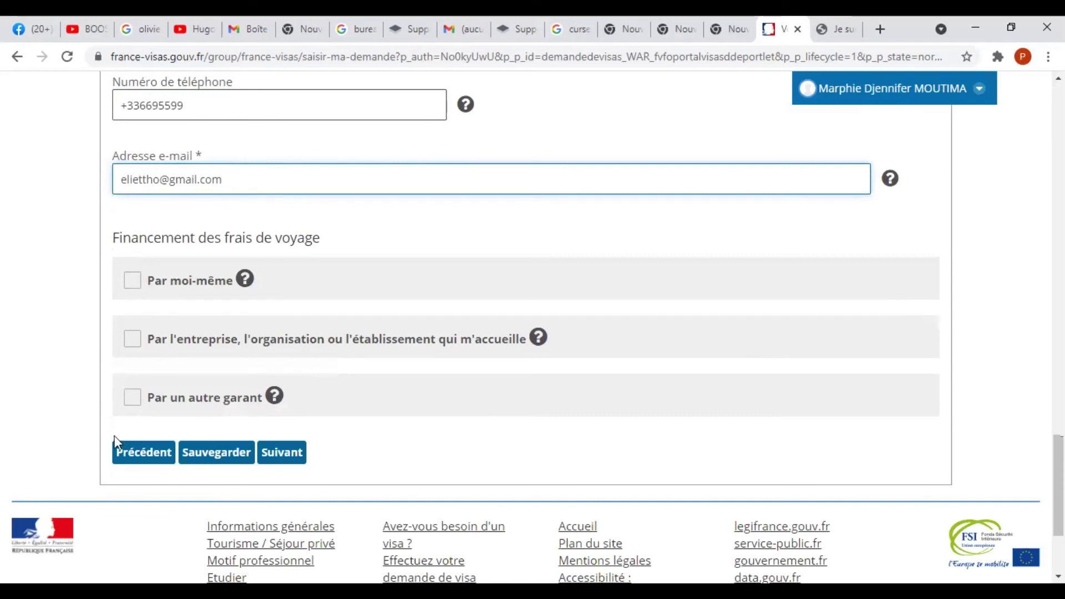
Record funding by another guarantor, ONCLE, covering all stay costs, save, and go to the recap.
{"action": "left_click", "coordinate": [133, 398]}
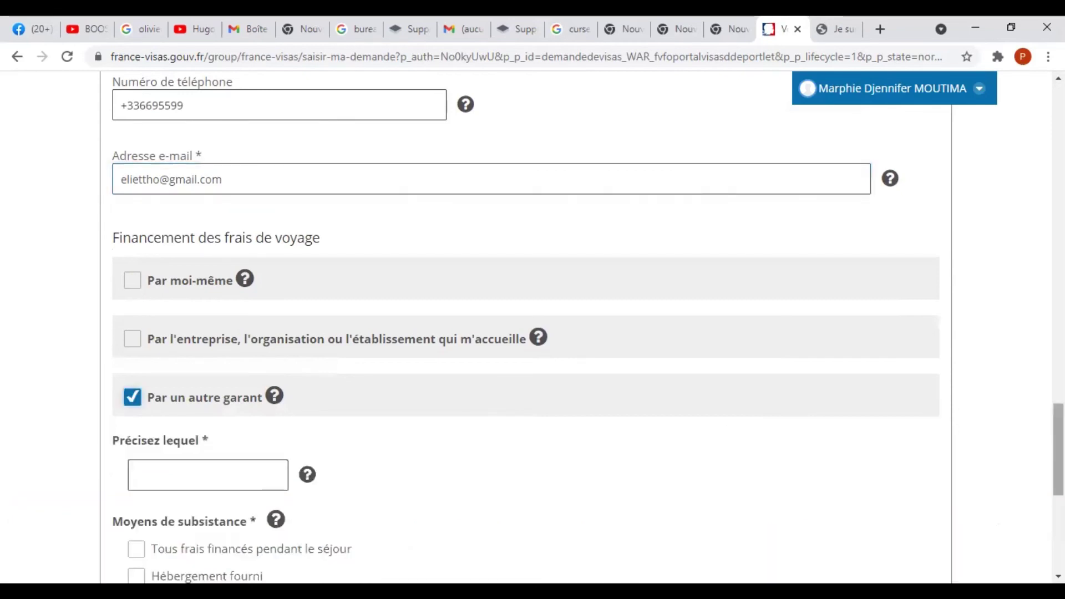
{"action": "scroll", "coordinate": [184, 228], "scroll_direction": "down", "scroll_amount": 5}
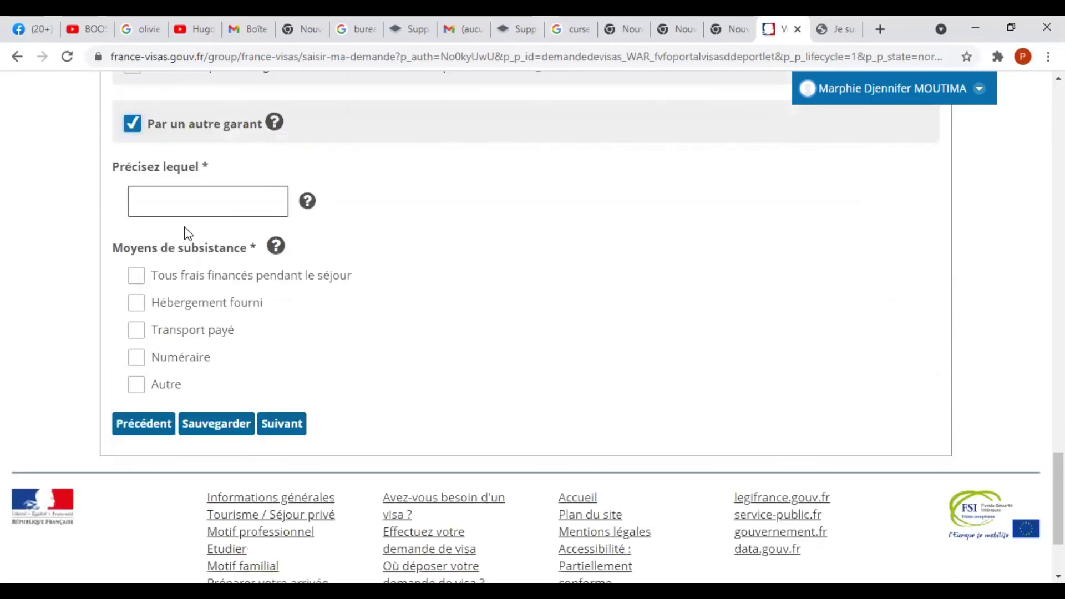
{"action": "left_click", "coordinate": [216, 195]}
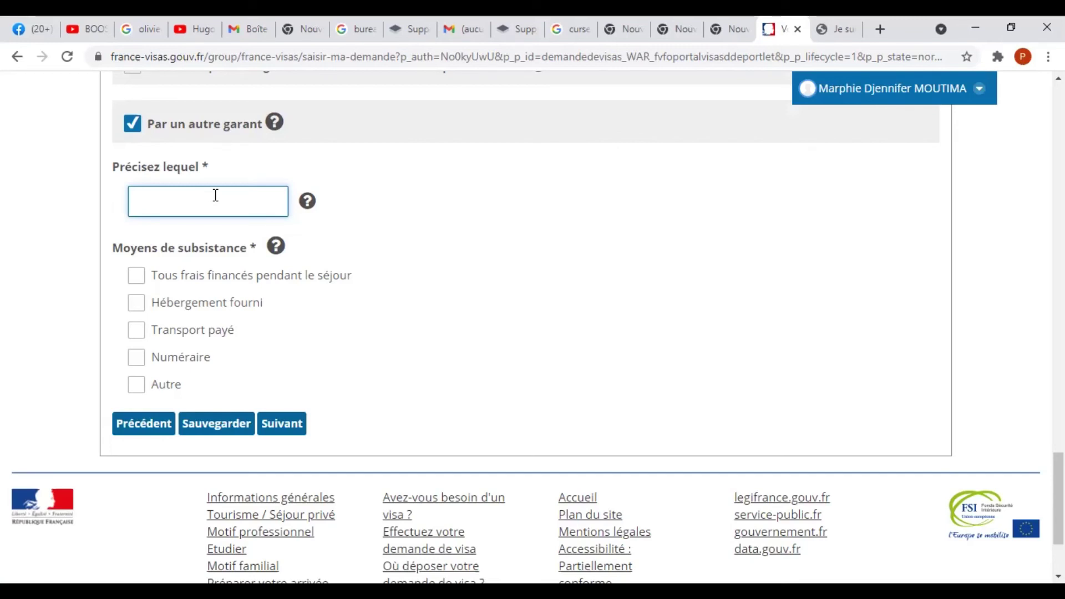
{"action": "type", "text": "ONCLE"}
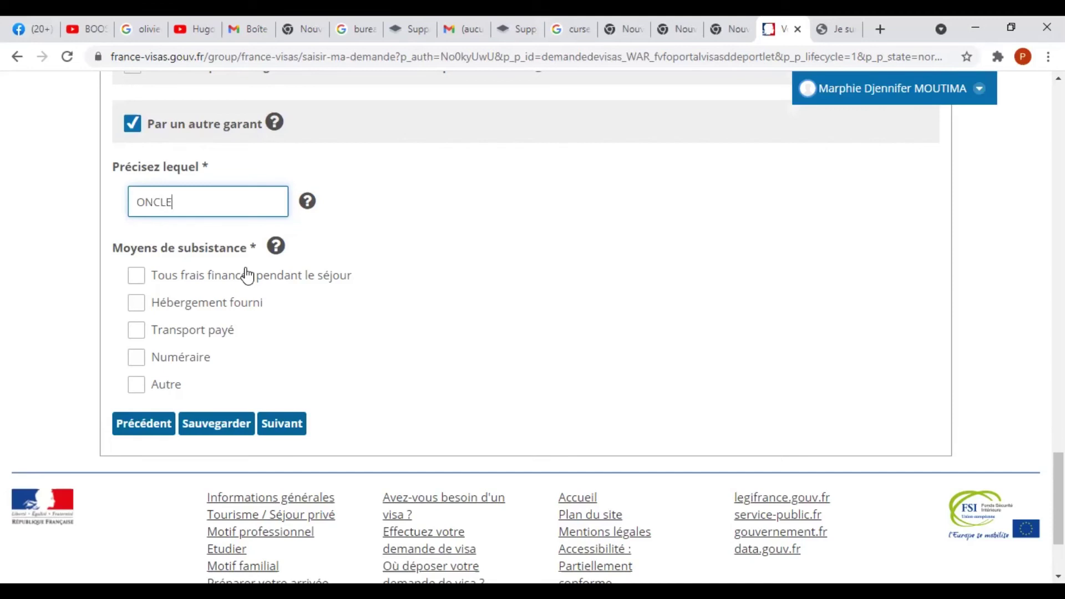
{"action": "left_click", "coordinate": [137, 276]}
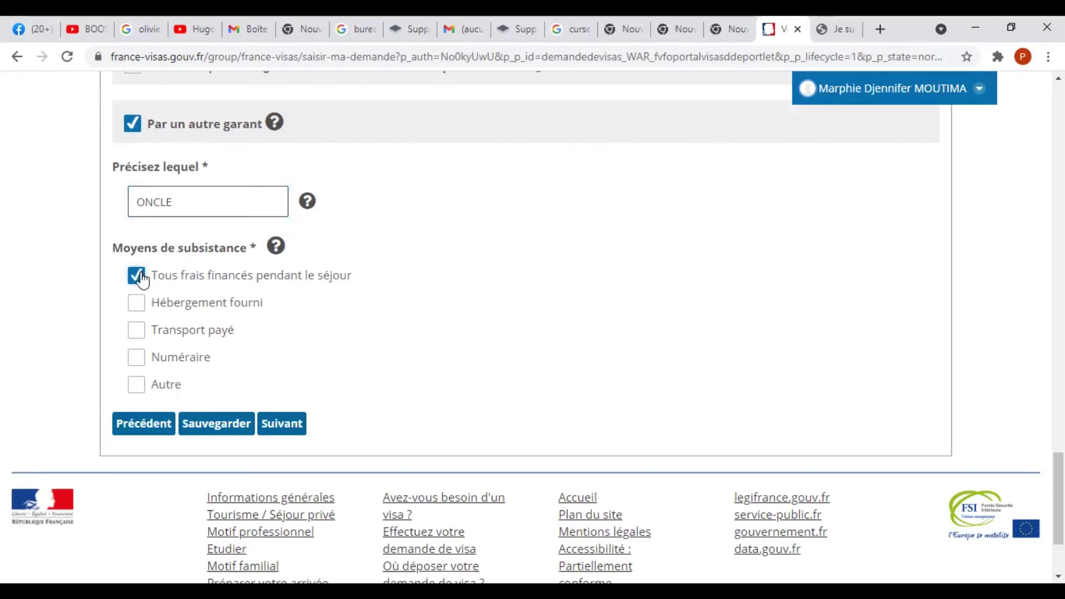
{"action": "left_click", "coordinate": [225, 435]}
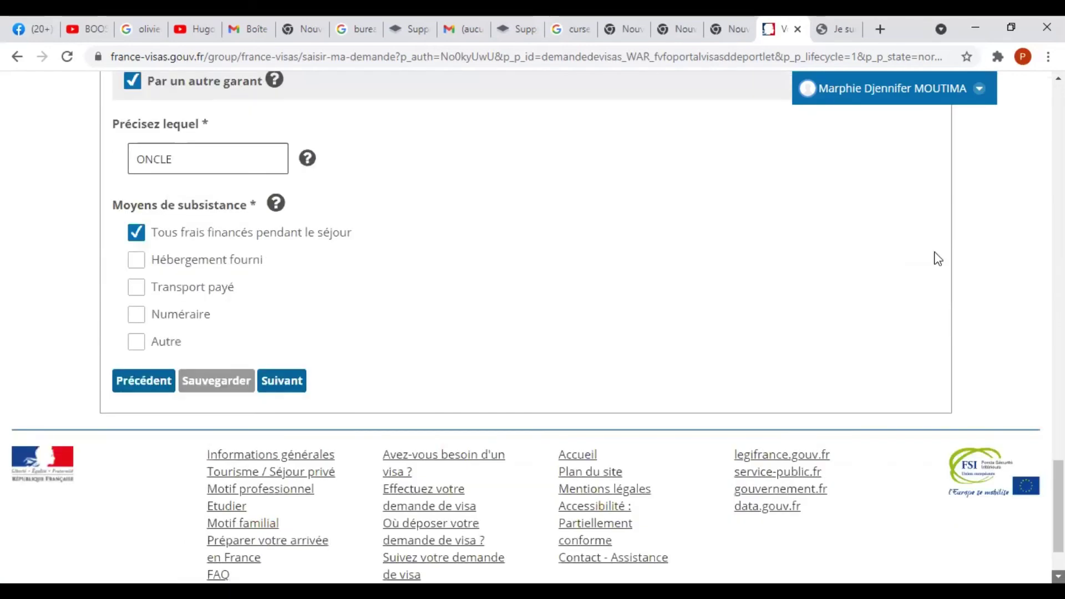
{"action": "left_click", "coordinate": [279, 491]}
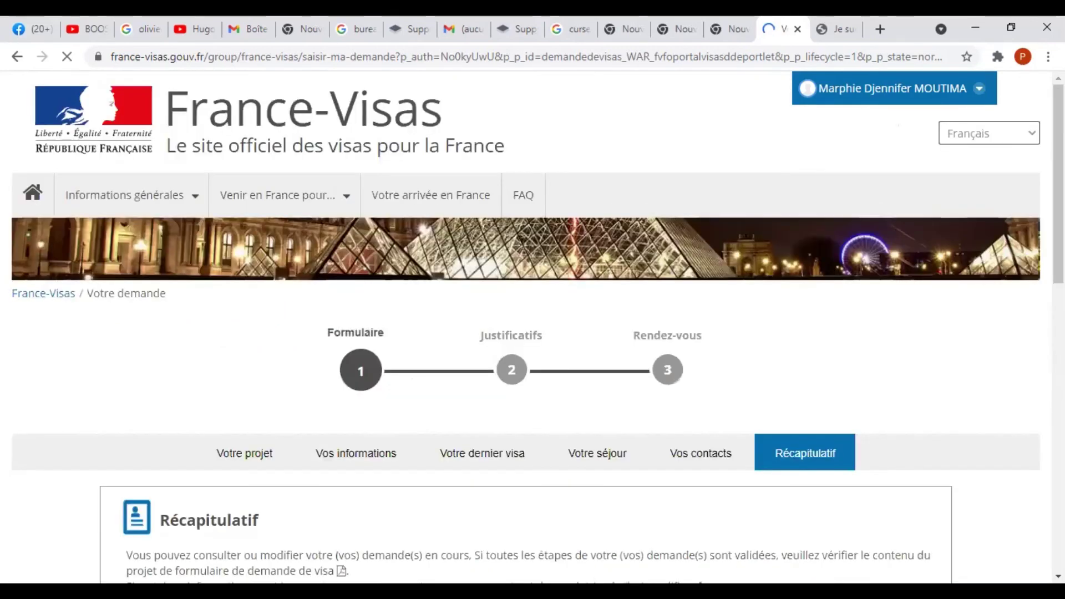
From the recap with all five steps validated, download the draft cerfa form as cerfa (7).pdf.
{"action": "scroll", "coordinate": [532, 333], "scroll_direction": "down", "scroll_amount": 1}
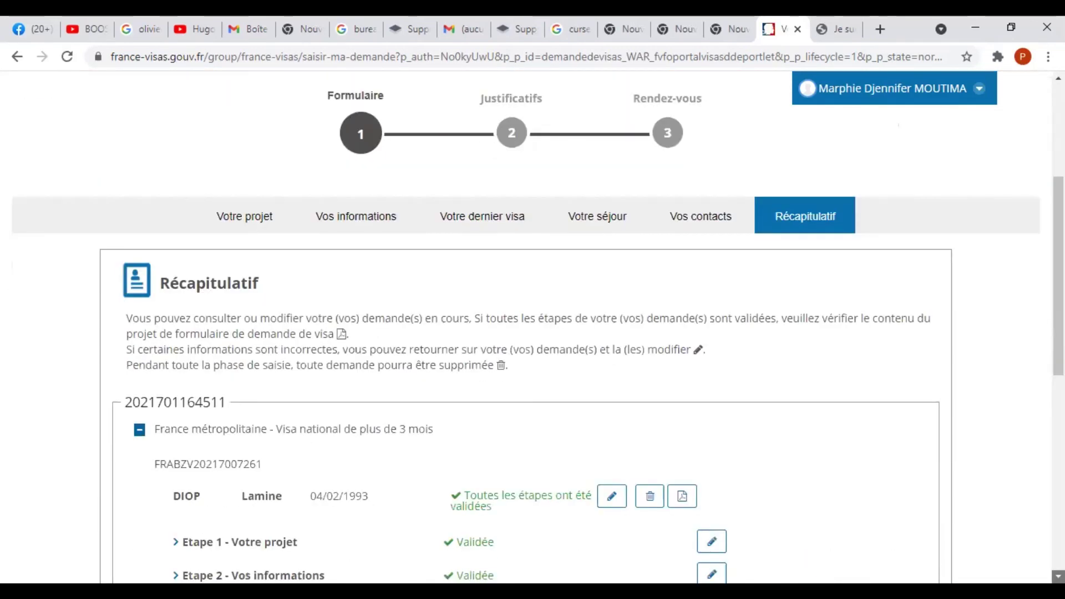
{"action": "scroll", "coordinate": [532, 333], "scroll_direction": "down", "scroll_amount": 3}
{"action": "scroll", "coordinate": [533, 333], "scroll_direction": "down", "scroll_amount": 1}
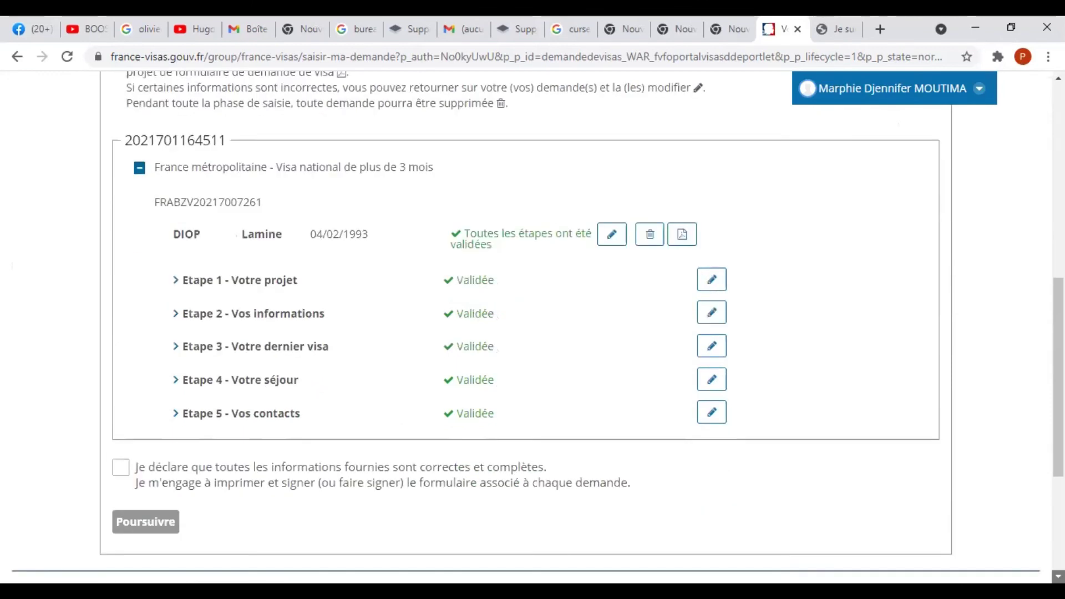
{"action": "scroll", "coordinate": [533, 333], "scroll_direction": "down", "scroll_amount": 1}
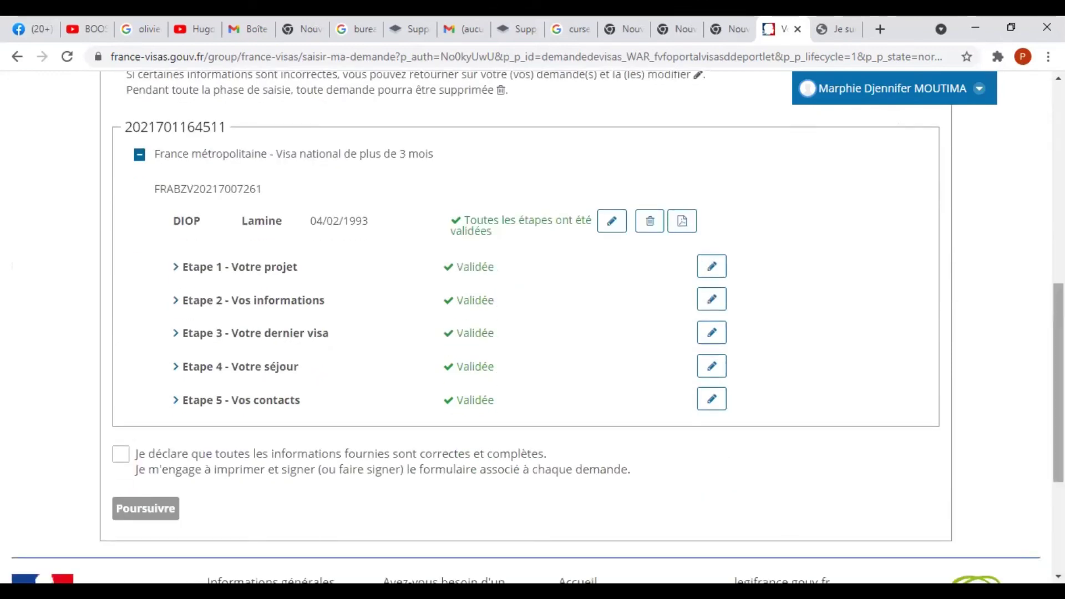
{"action": "scroll", "coordinate": [442, 248], "scroll_direction": "down", "scroll_amount": 1}
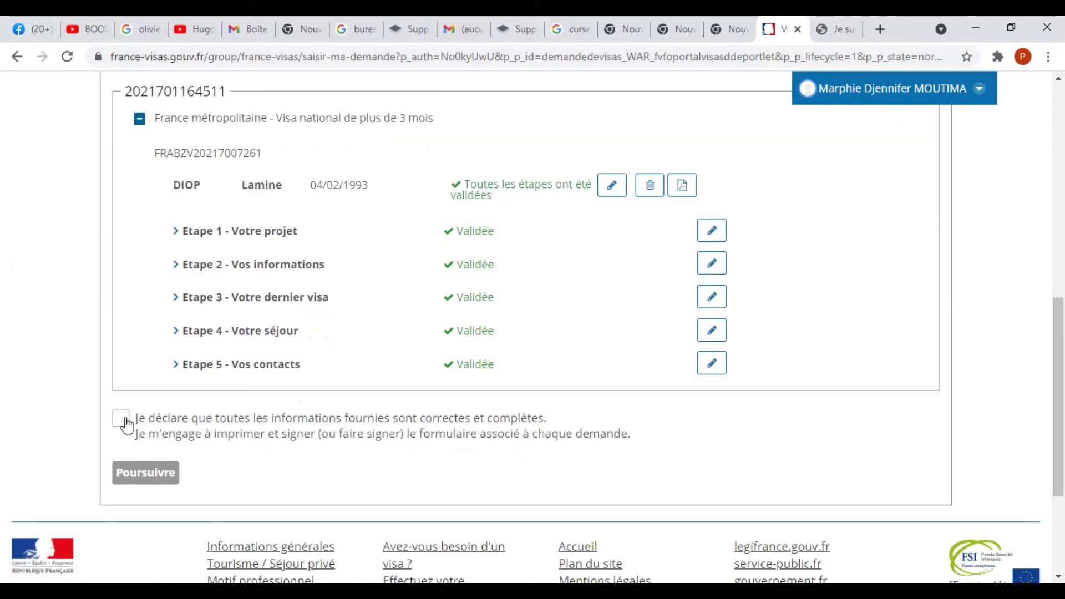
{"action": "left_click", "coordinate": [682, 186]}
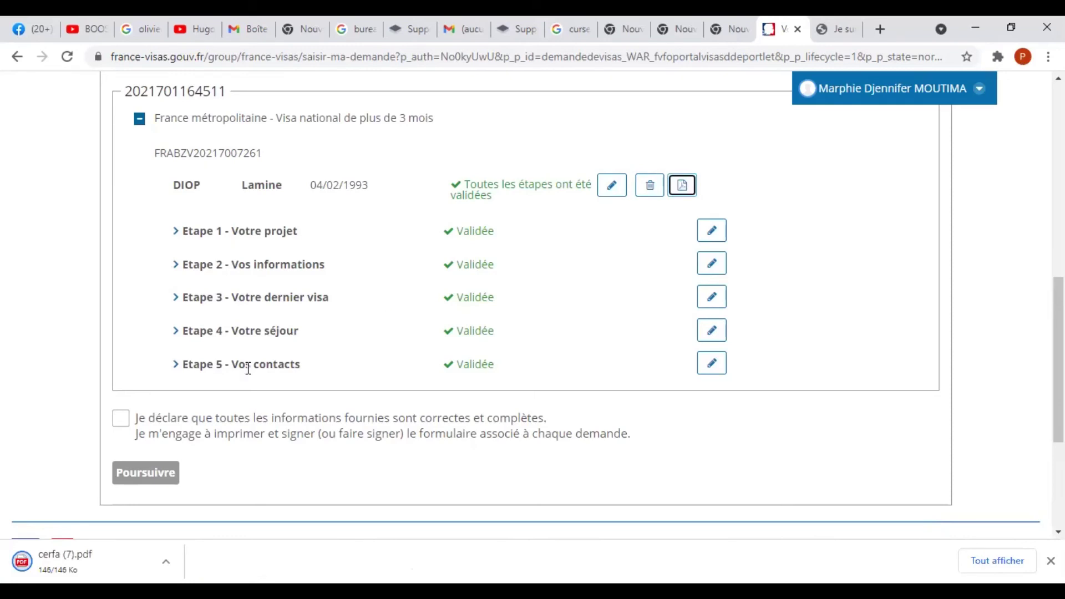
Open cerfa (7).pdf in Chrome's PDF viewer and look through its three filled-in pages.
{"action": "left_click", "coordinate": [94, 562]}
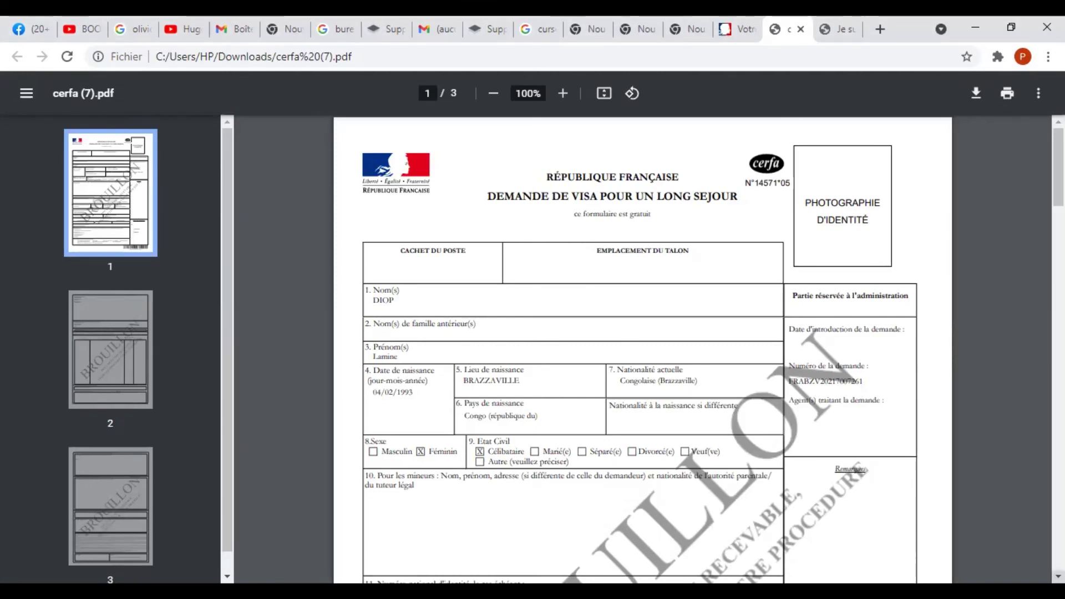
{"action": "scroll", "coordinate": [643, 350], "scroll_direction": "down", "scroll_amount": 2}
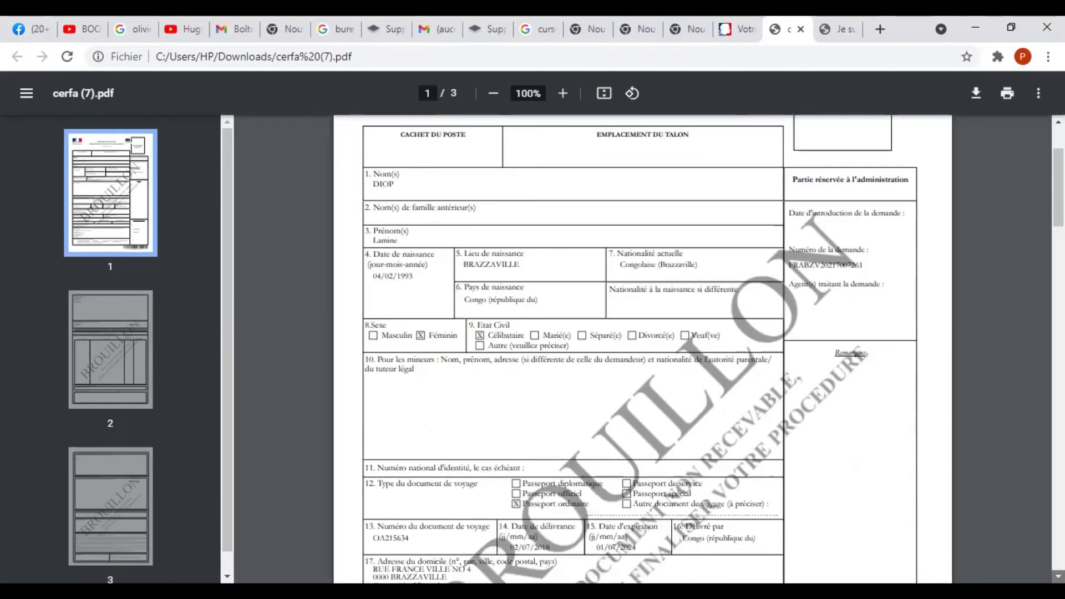
{"action": "scroll", "coordinate": [643, 350], "scroll_direction": "down", "scroll_amount": 3}
{"action": "scroll", "coordinate": [642, 350], "scroll_direction": "down", "scroll_amount": 3}
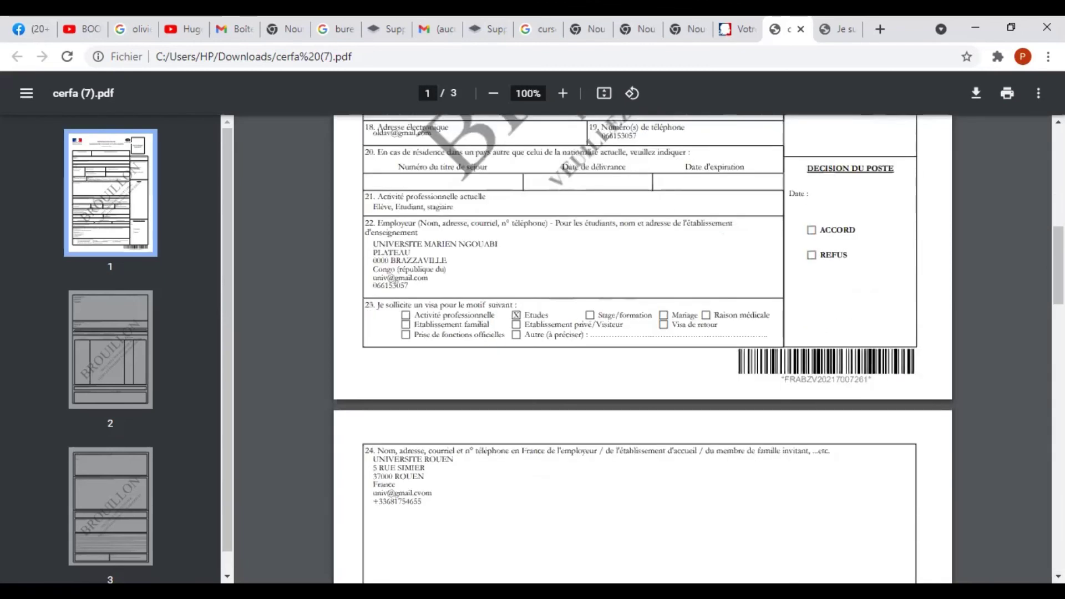
{"action": "scroll", "coordinate": [427, 381], "scroll_direction": "down", "scroll_amount": 1}
{"action": "scroll", "coordinate": [427, 381], "scroll_direction": "up", "scroll_amount": 10}
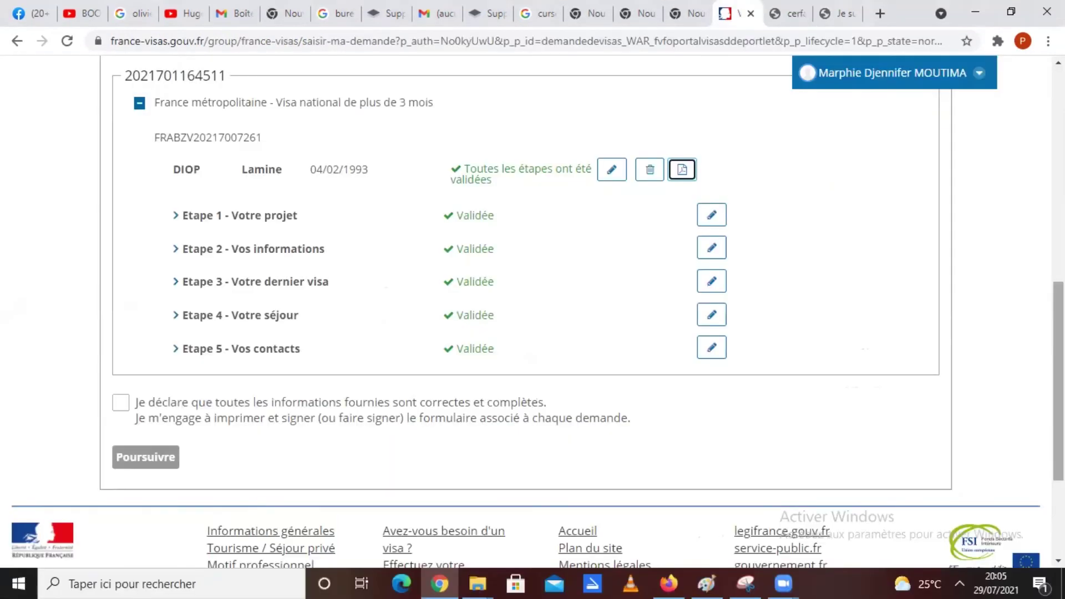
{"action": "scroll", "coordinate": [527, 305], "scroll_direction": "up", "scroll_amount": 2}
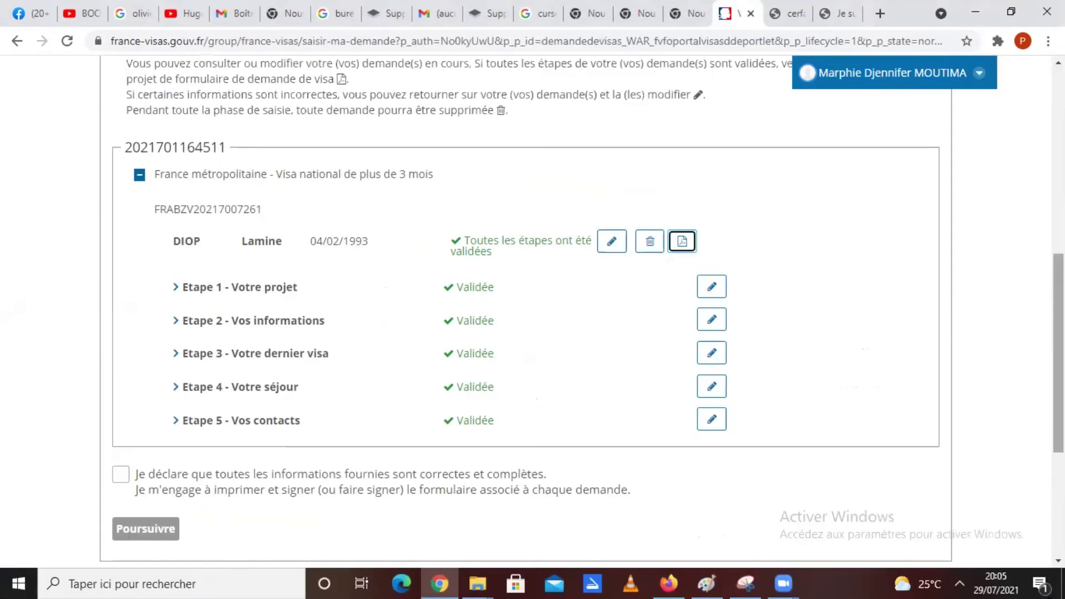